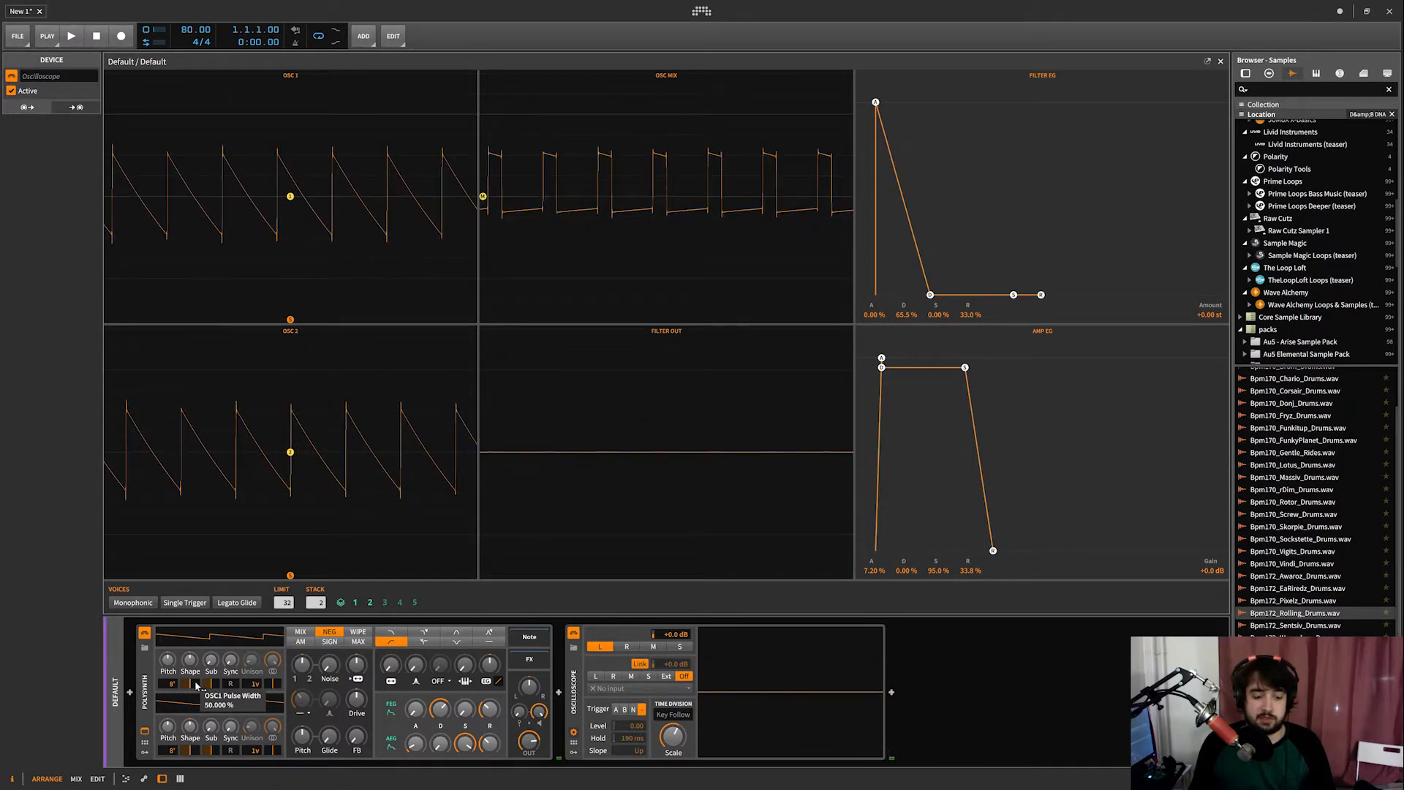
- Set the Polysynth's voice stack to 1 and back to 2 voices
left_click_drag(318, 601, 320, 599)
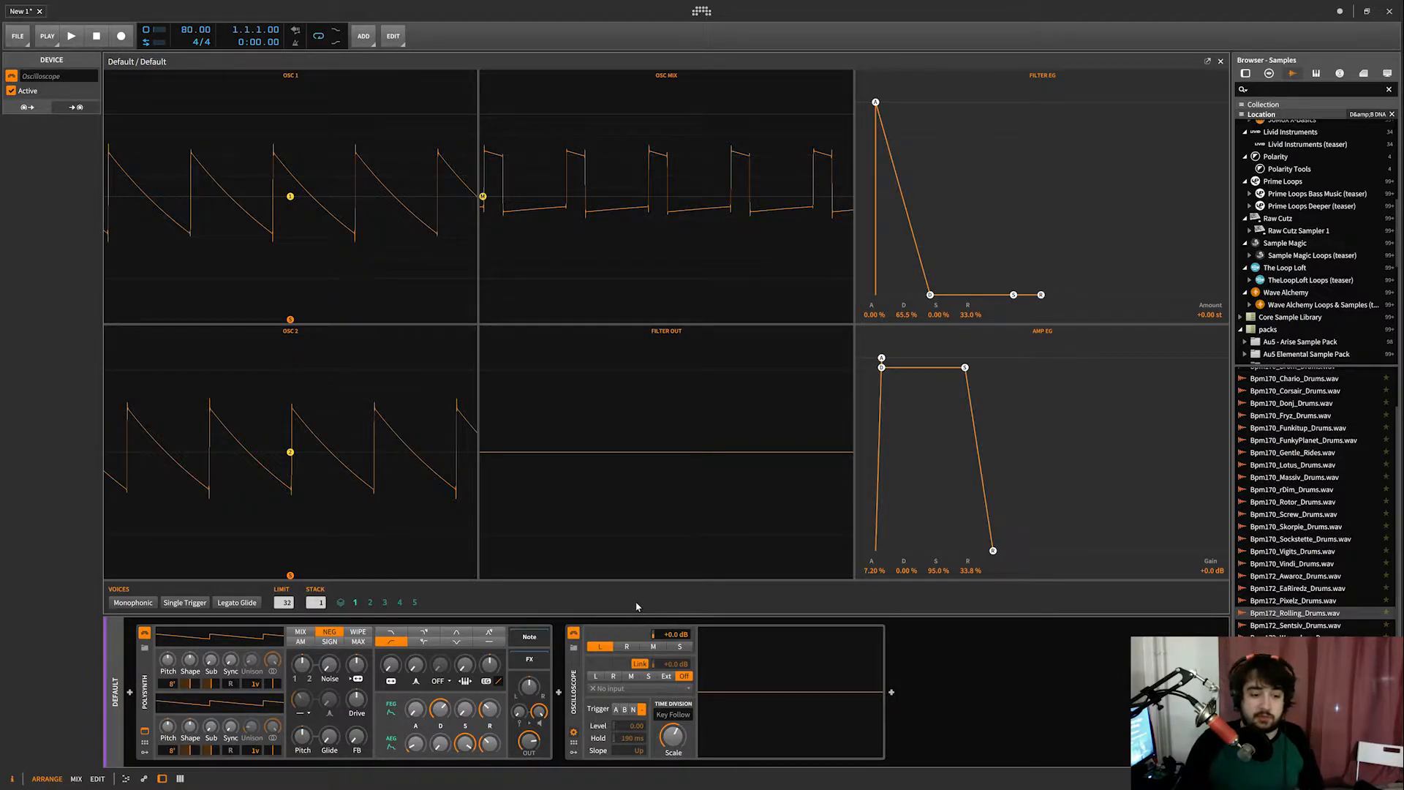
left_click(149, 713)
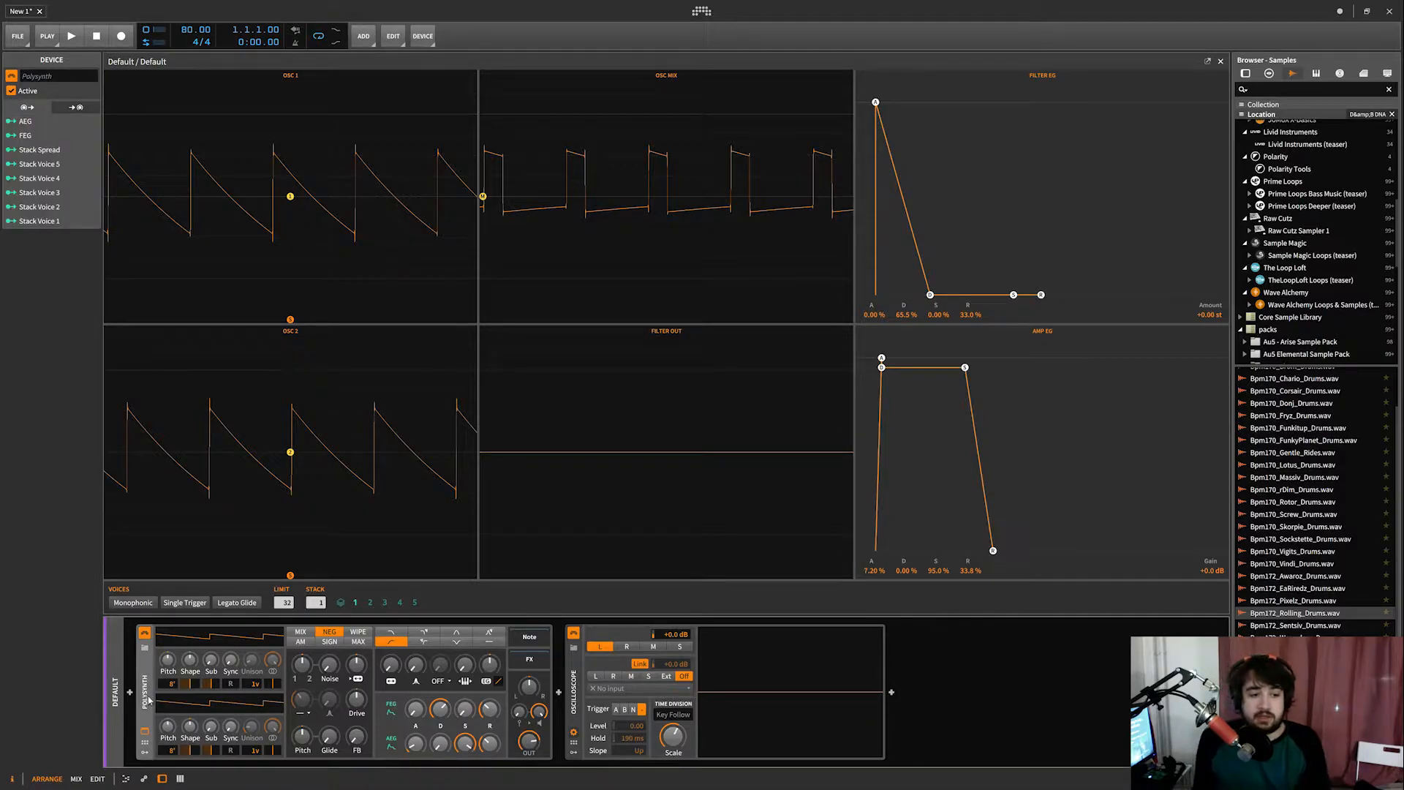
left_click_drag(316, 606, 316, 592)
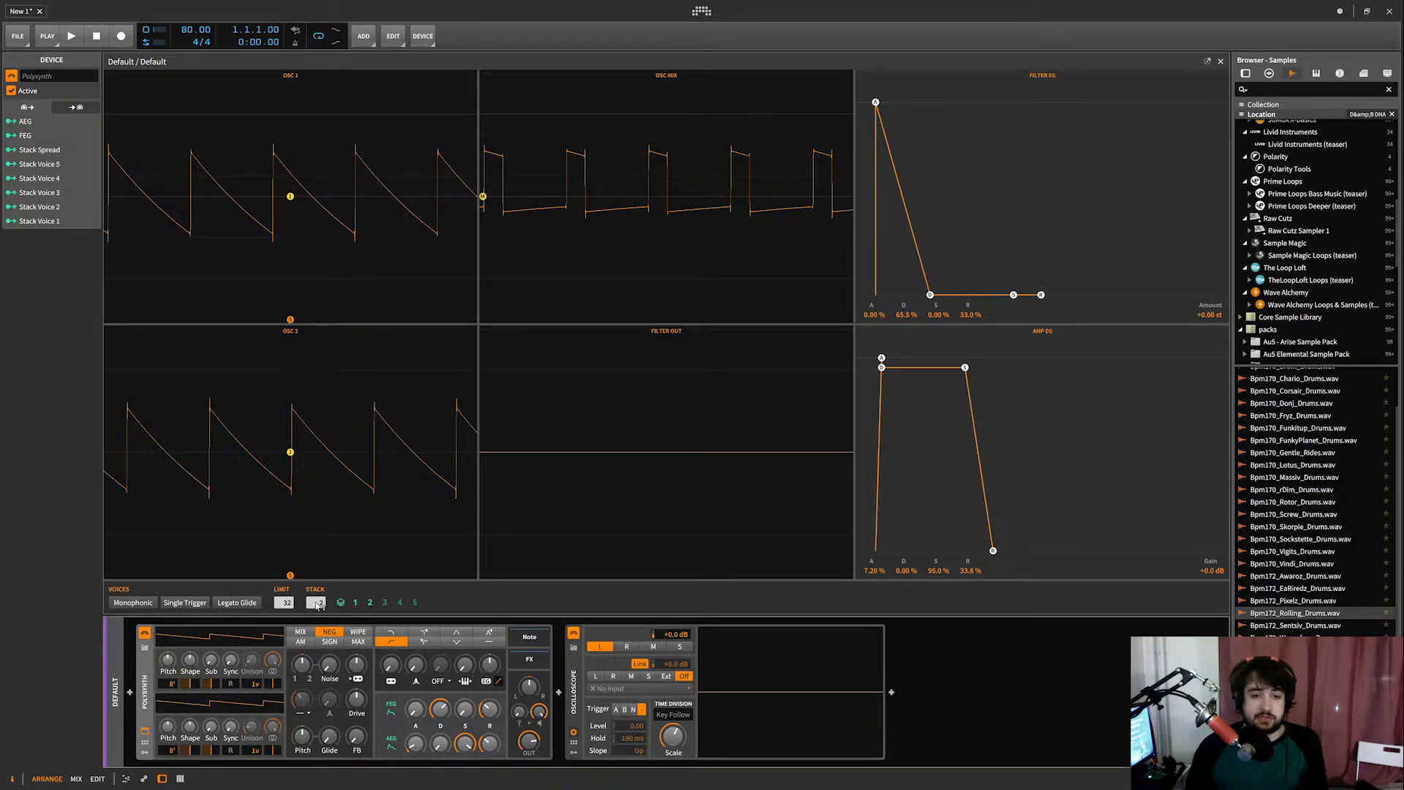
- Load the Polysynth's default preset and set its voice stack to 2
right_click(147, 677)
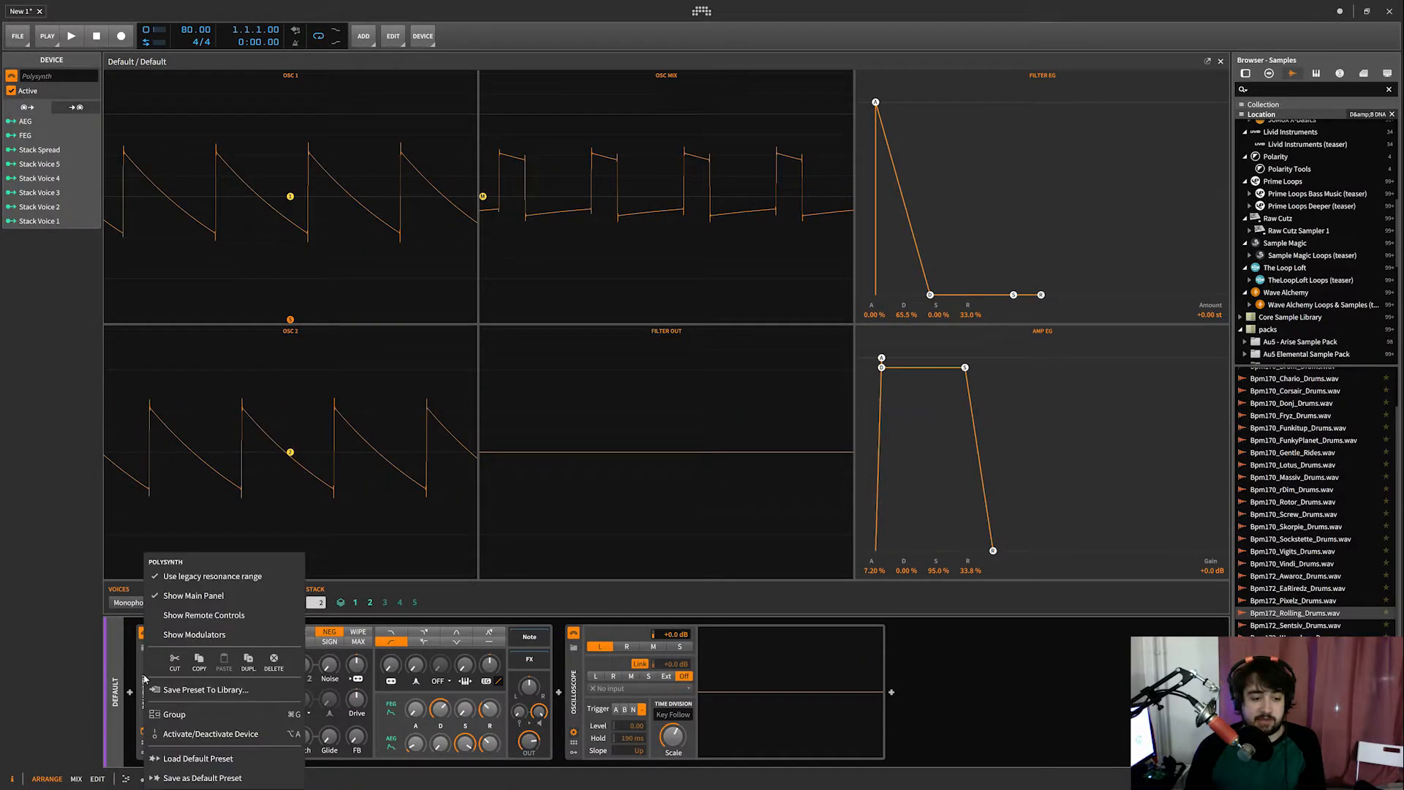
left_click(188, 764)
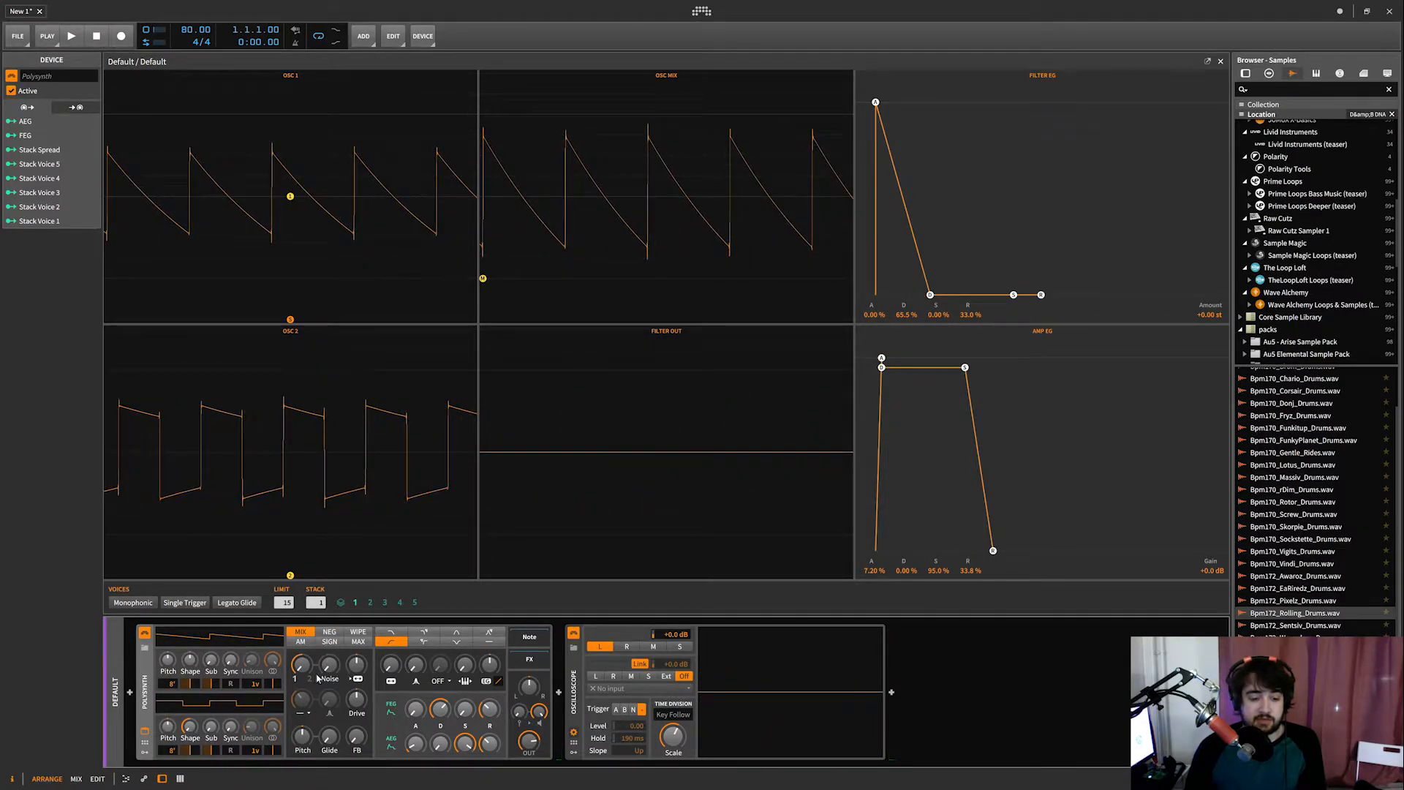
left_click_drag(318, 606, 319, 603)
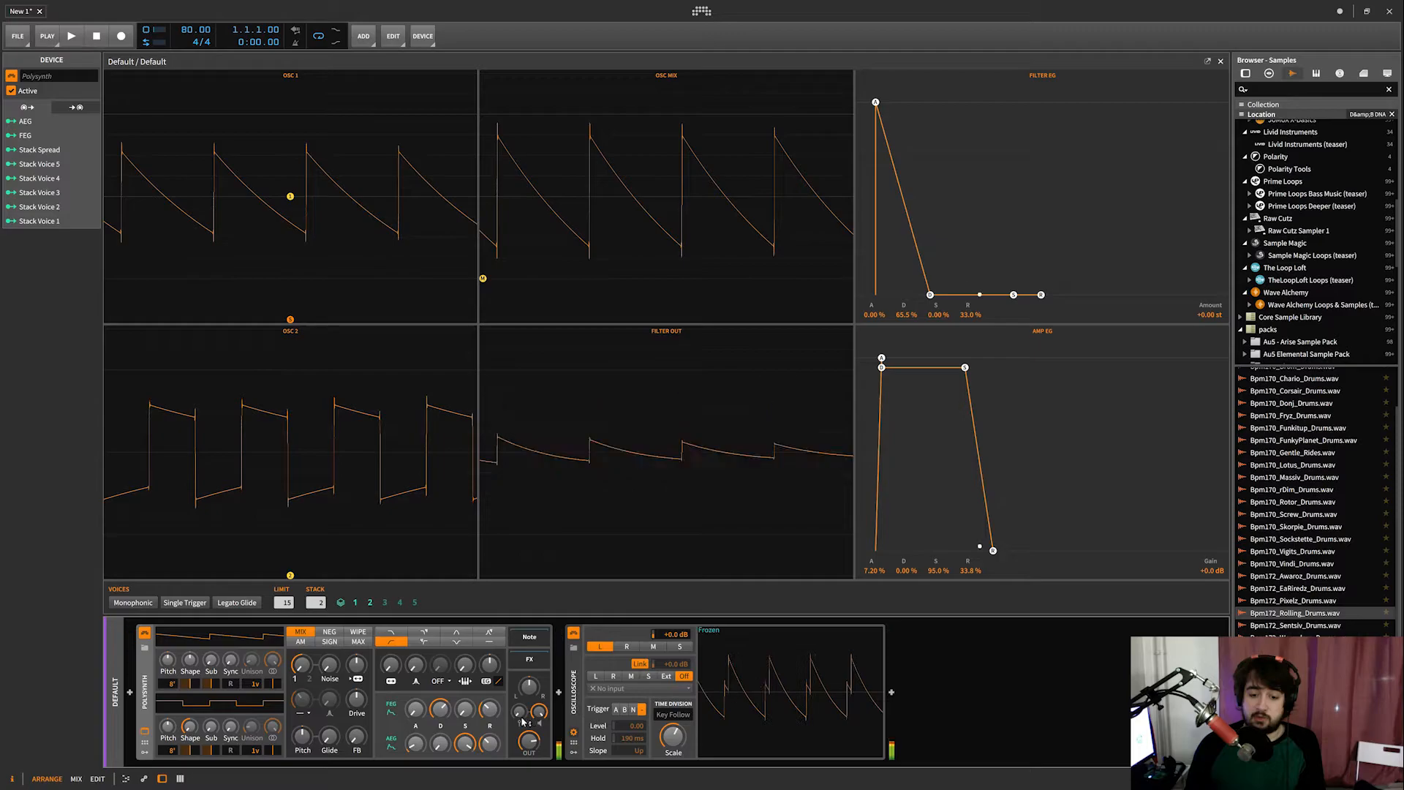
- Duplicate the Oscilloscope device in the track's device chain
left_click(574, 687)
key("ctrl+d")
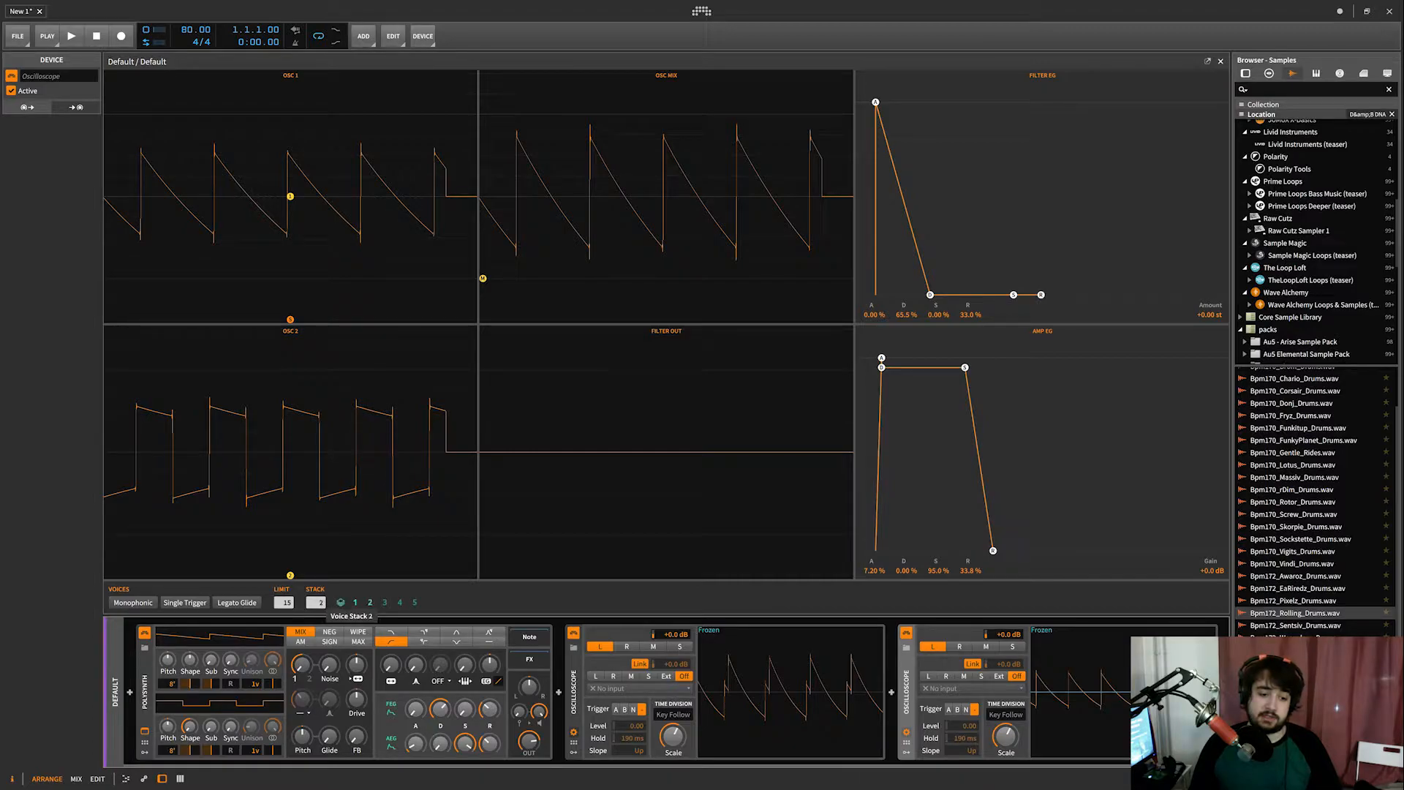
- Assign stack voice 2 to modulate the Polysynth's OSC 1/2 mix by +1.00 and its pan by +2.00
left_click(370, 605)
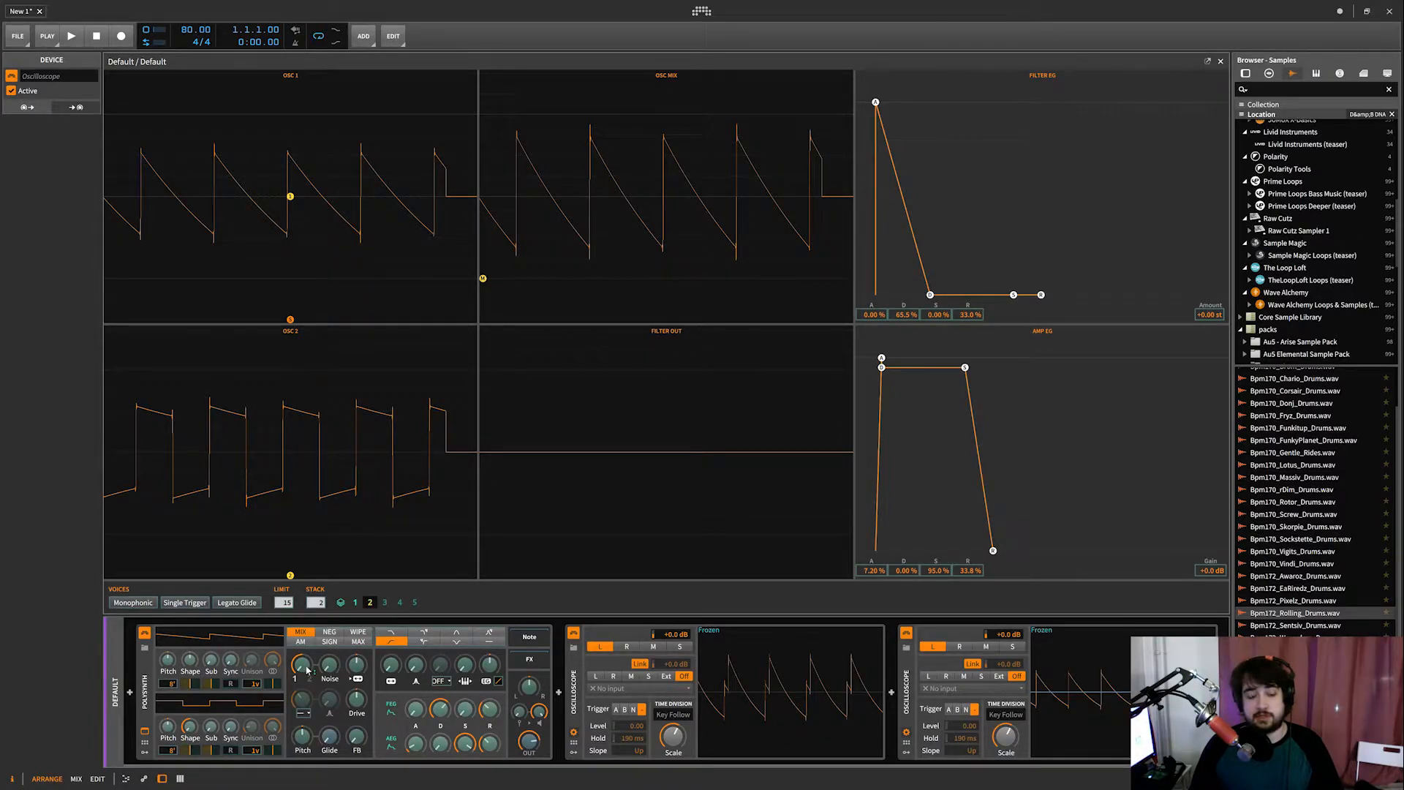
mouse_move(307, 668)
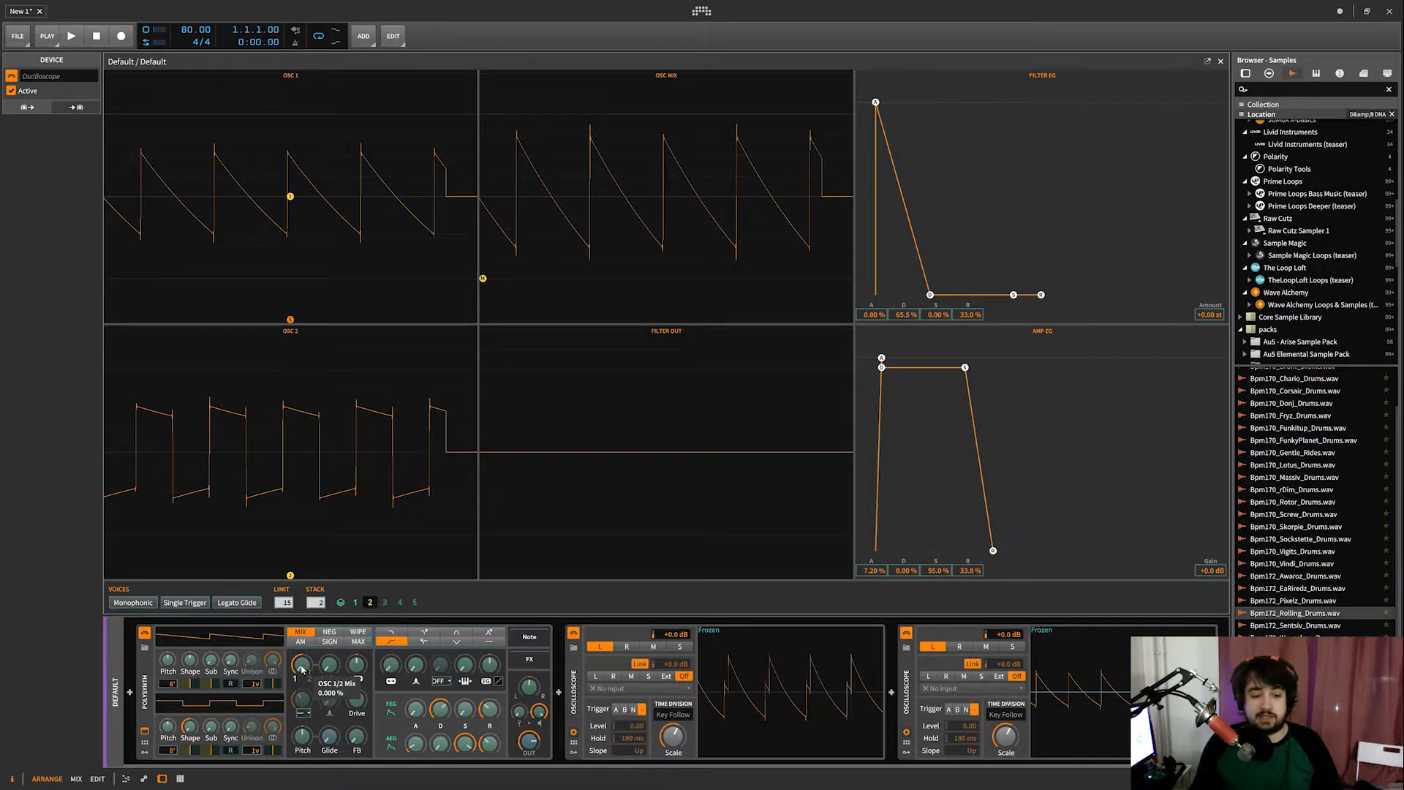
left_click_drag(301, 668, 303, 668)
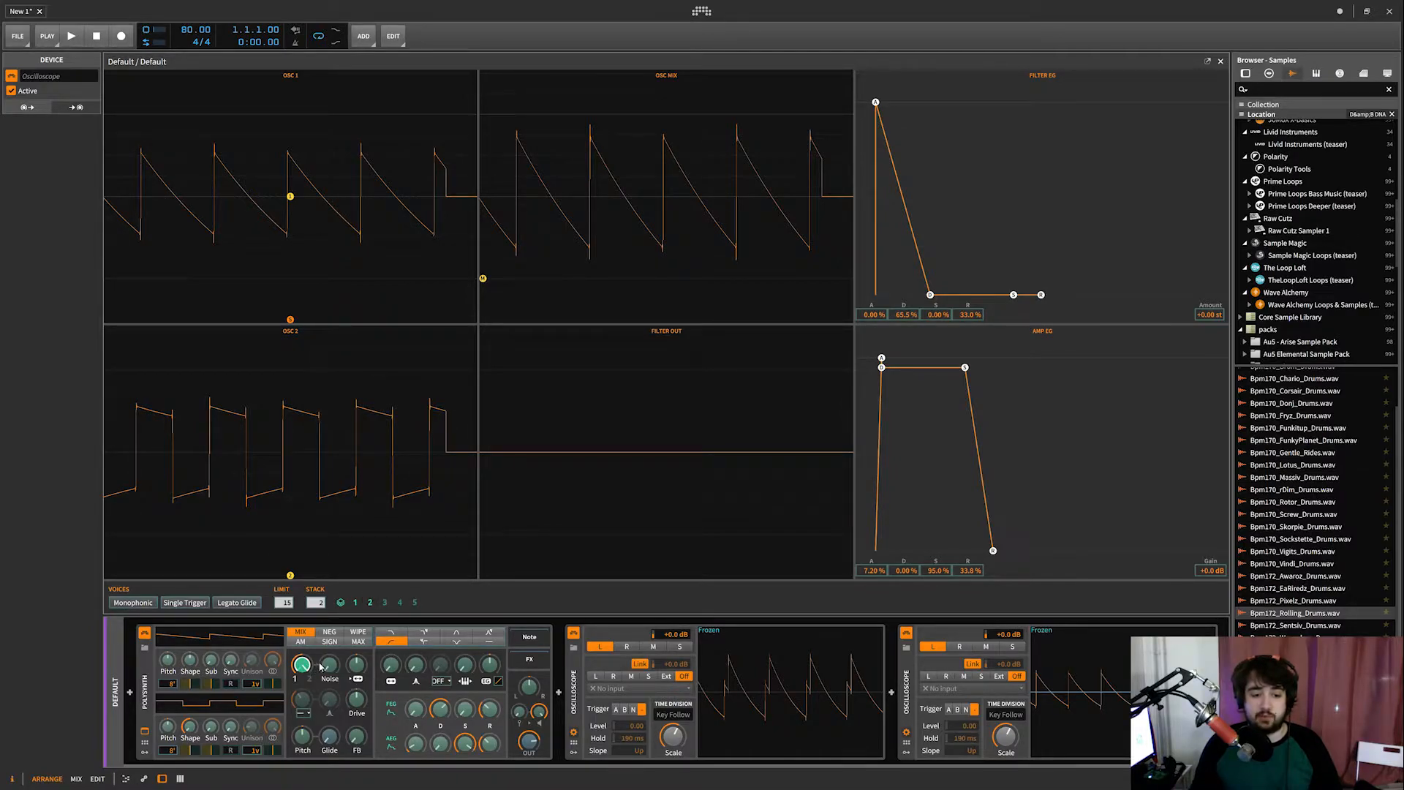
left_click_drag(533, 692, 533, 685)
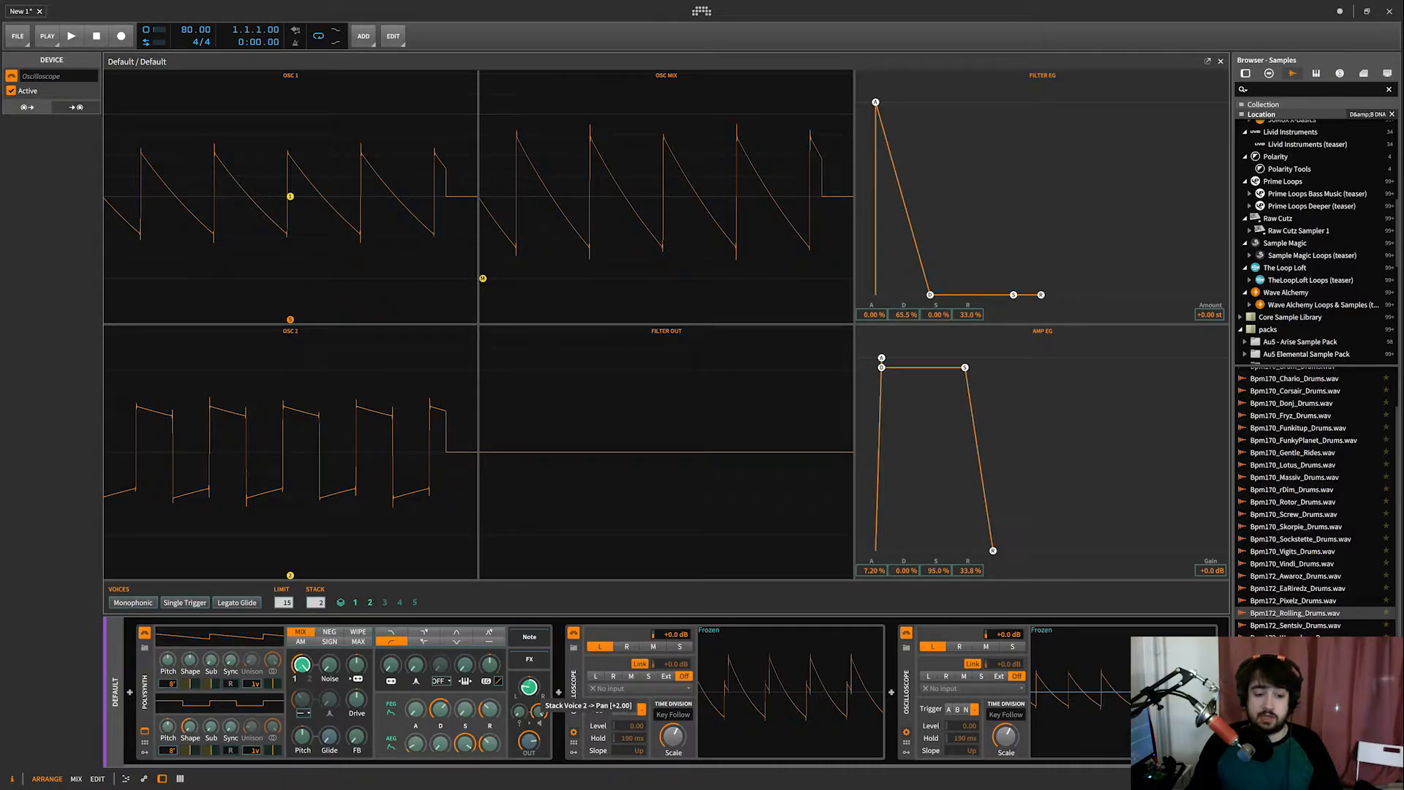
- Pan the Polysynth's output fully to the left channel and reduce its voice stack to 1
scroll(388, 636, "down", 1)
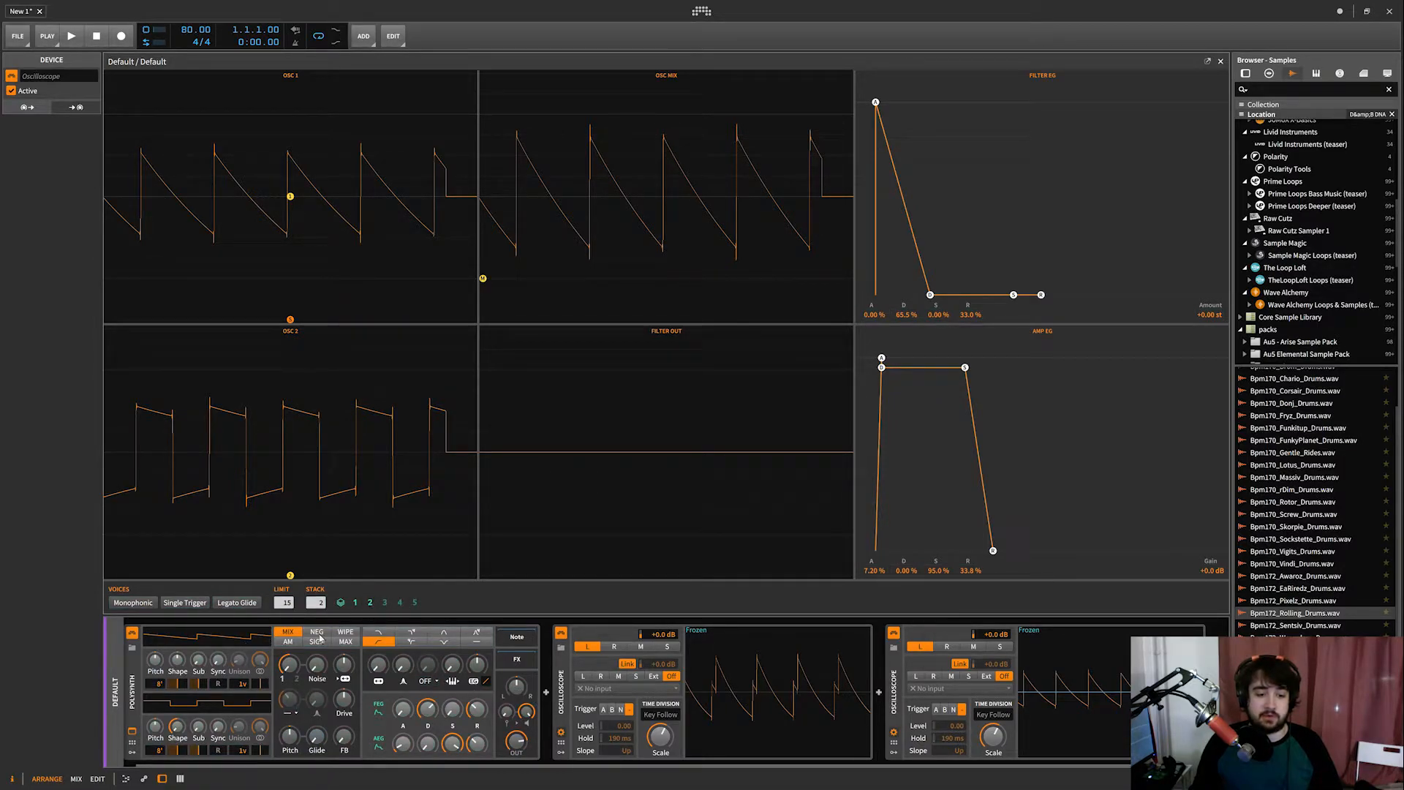
scroll(270, 642, "up", 1)
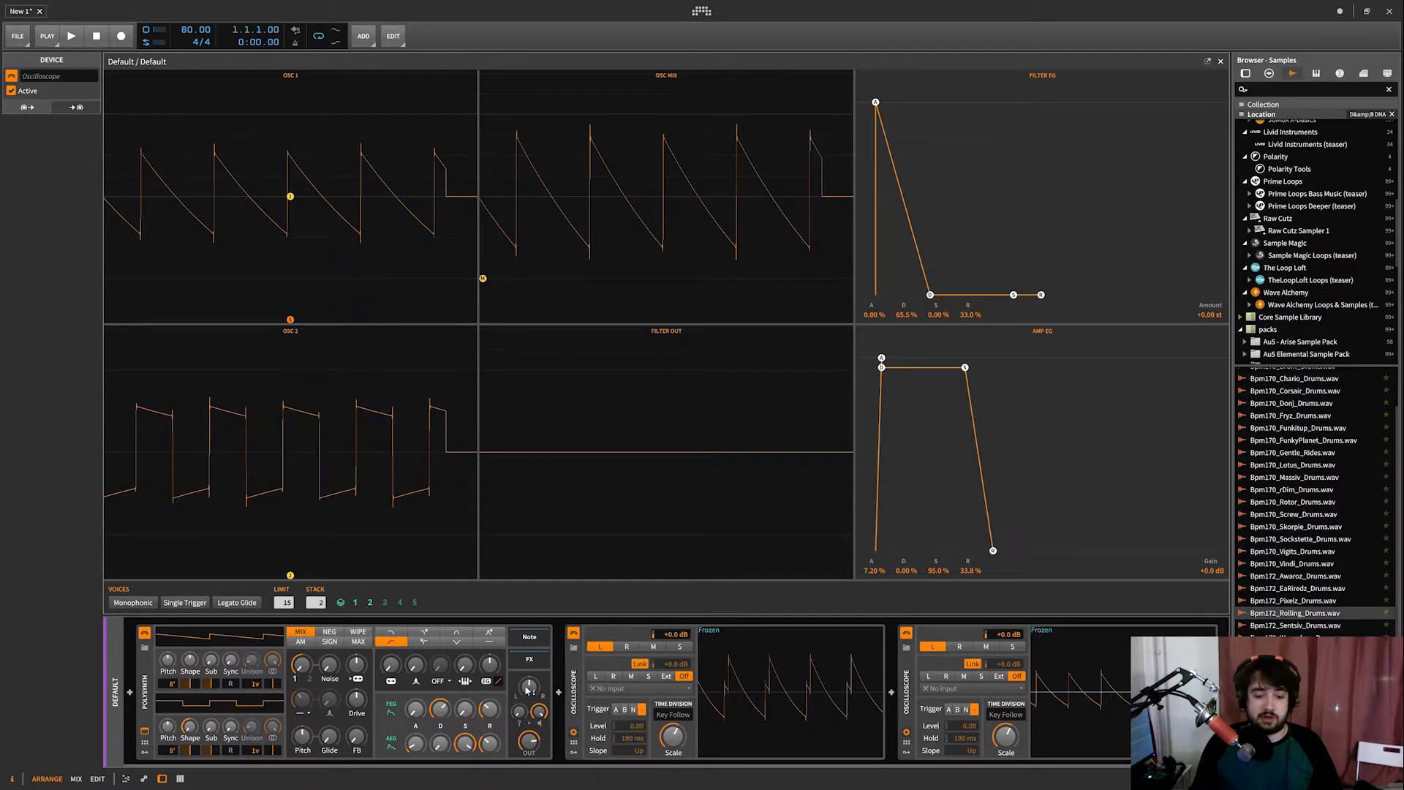
left_click_drag(320, 603, 326, 612)
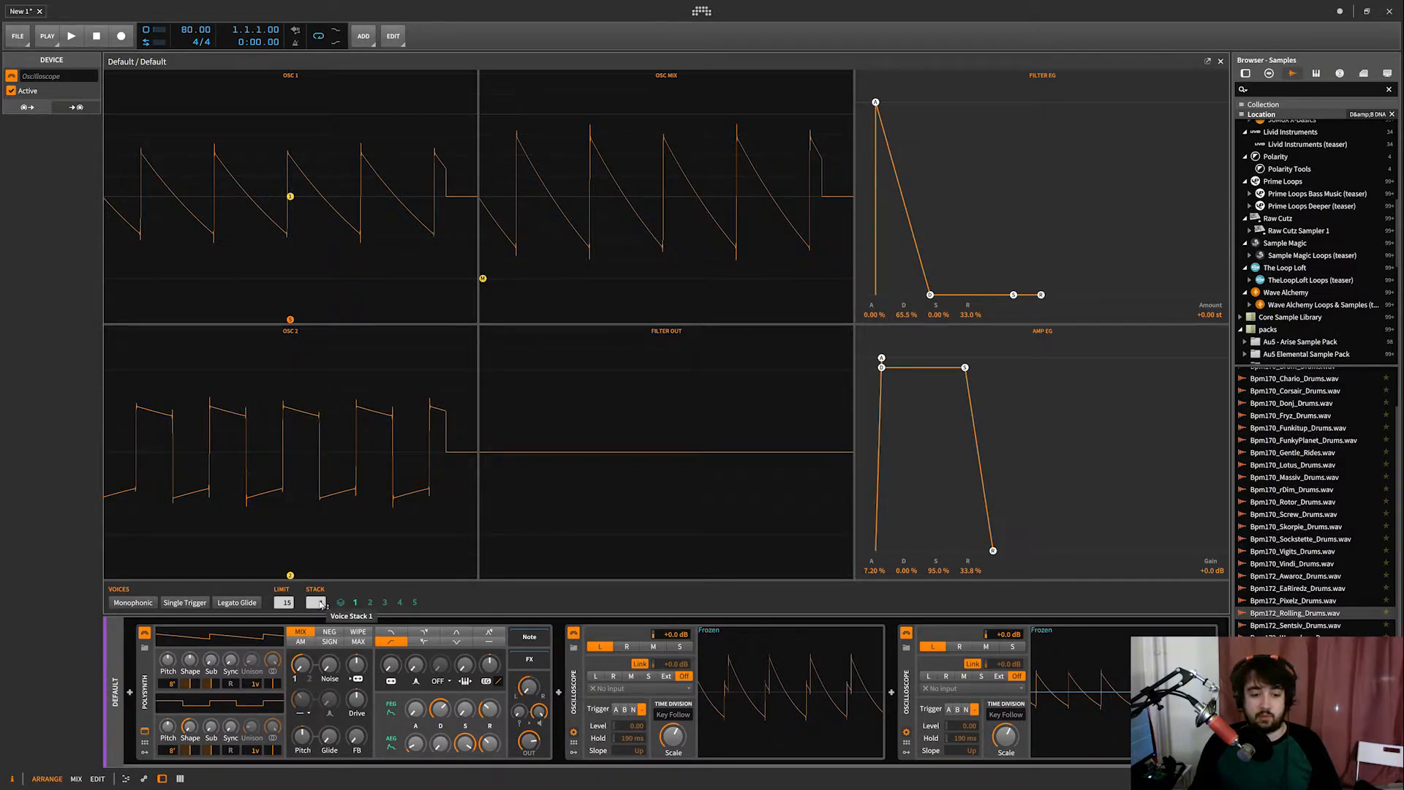
- Set the first Oscilloscope to show the L channel and the second Oscilloscope to show the R channel
left_click(777, 697)
left_click(1095, 667)
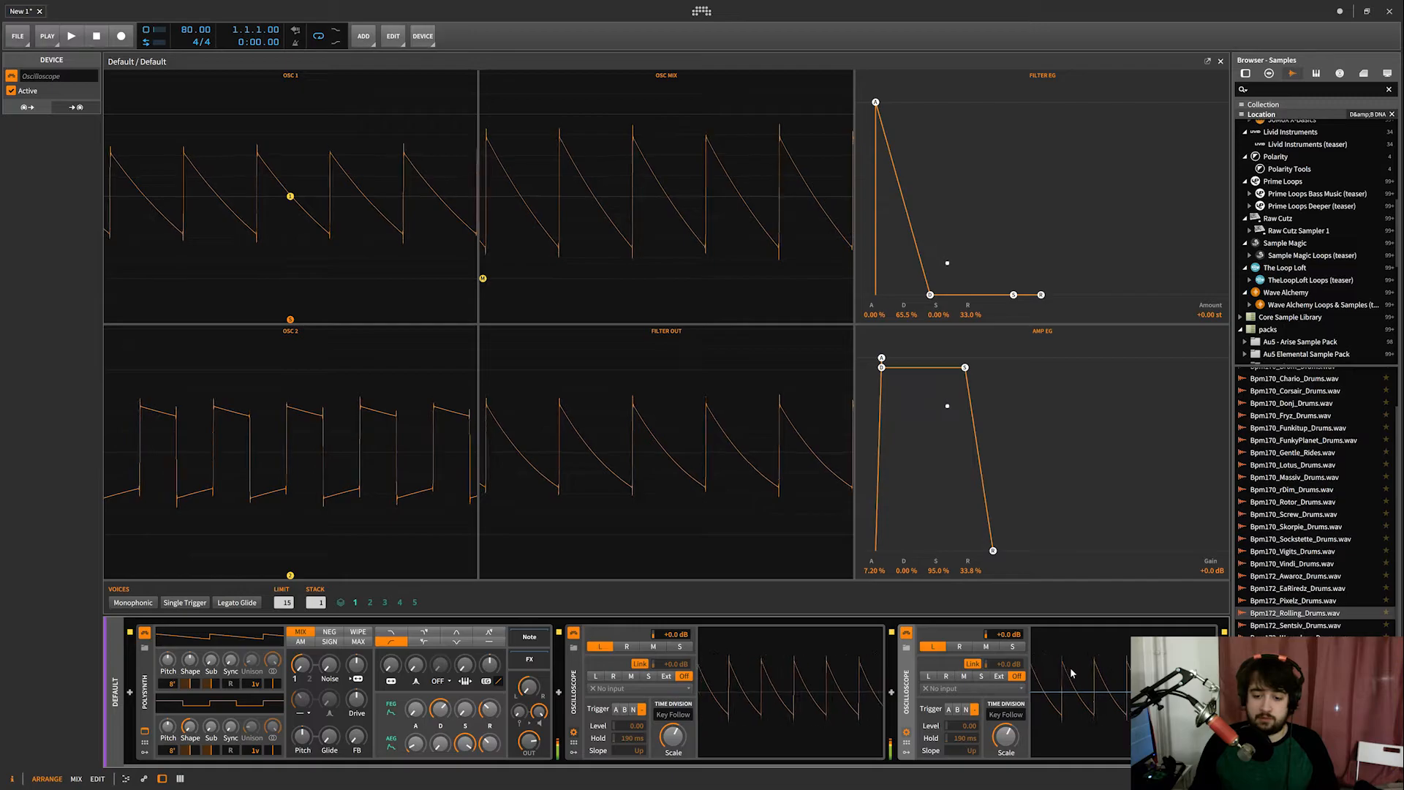
left_click(627, 646)
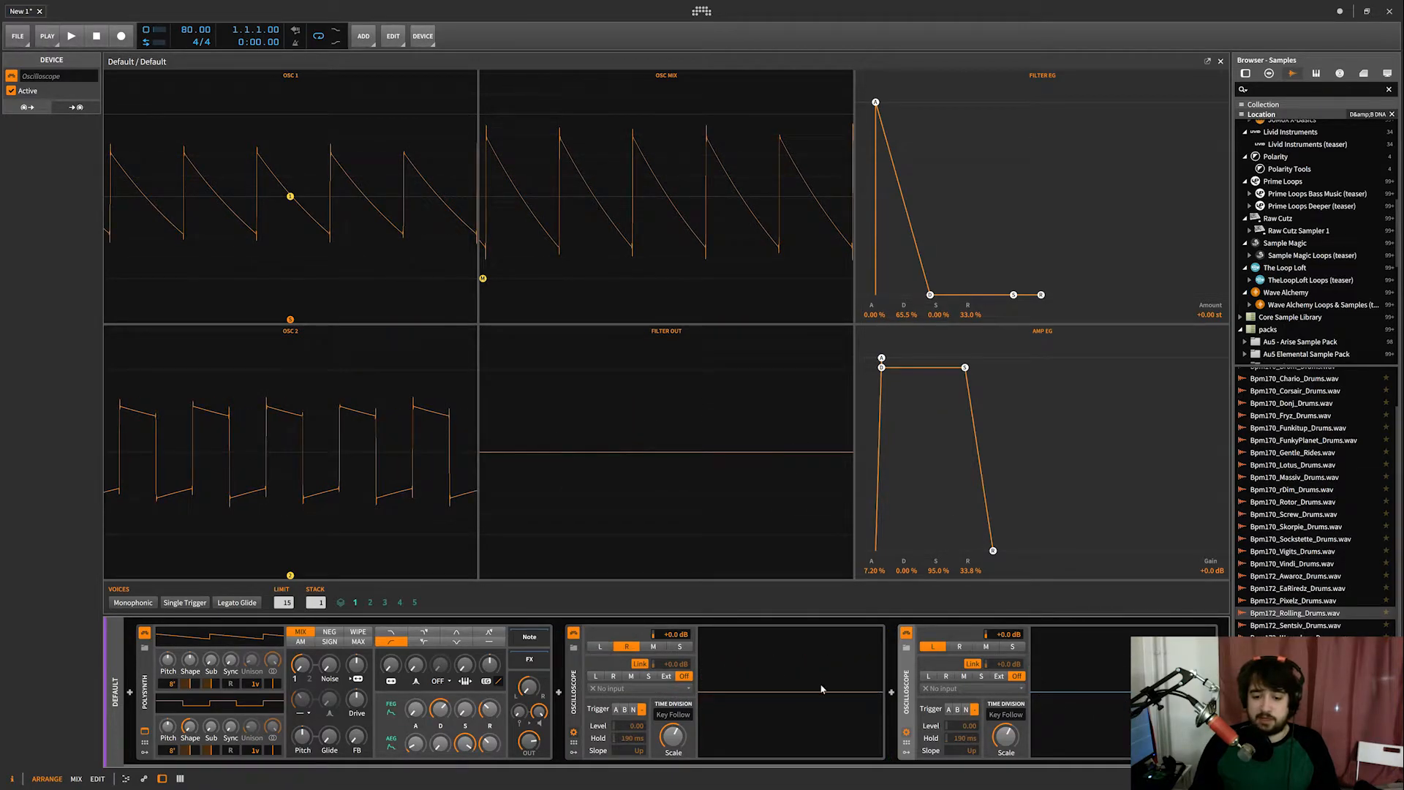
left_click(601, 647)
left_click(960, 646)
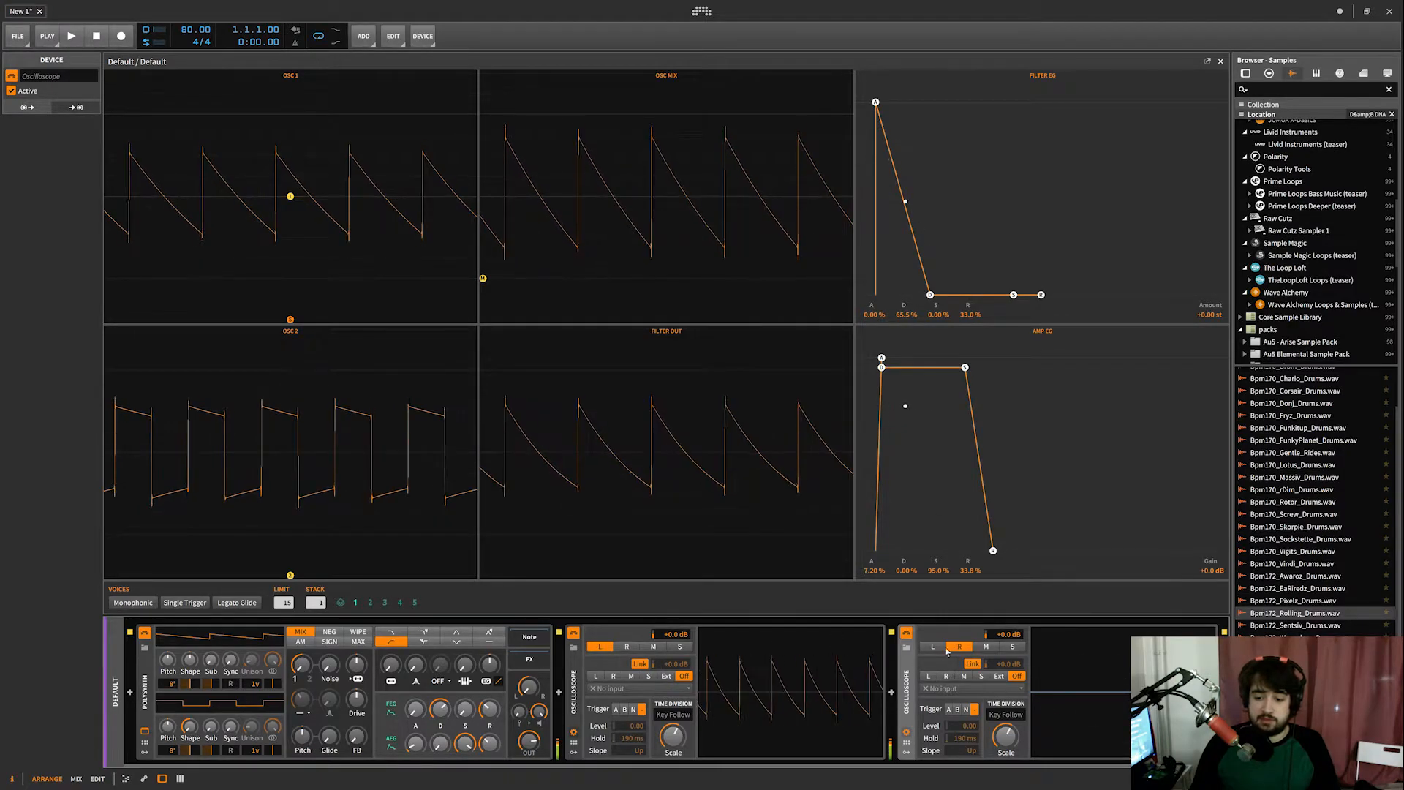
- Stretch the first Oscilloscope's waveform with its time scale and freeze the display
left_click_drag(671, 740, 672, 677)
left_click(747, 730)
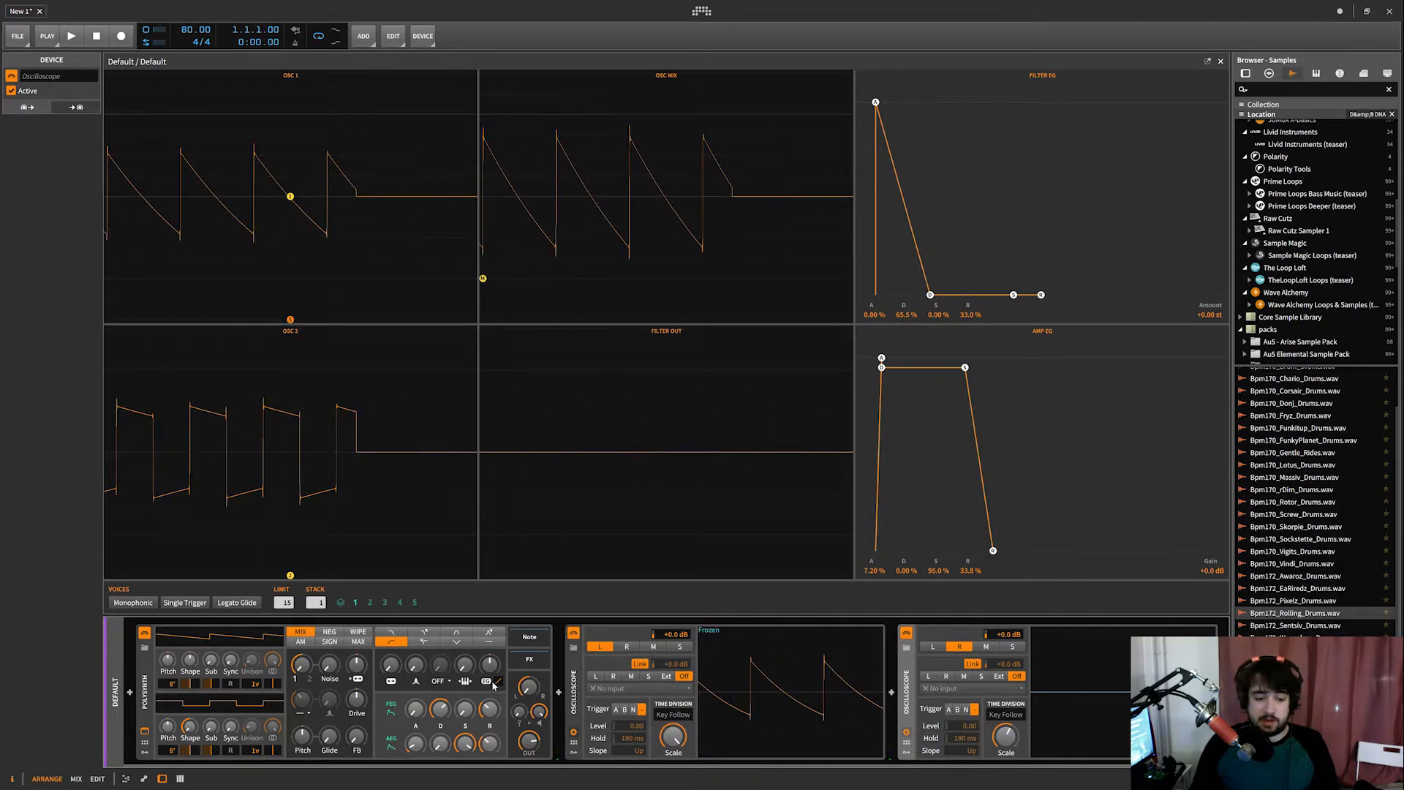
- Set the Polysynth's voice stack to 2 and freeze the second Oscilloscope's waveform
scroll(316, 605, "up", 1)
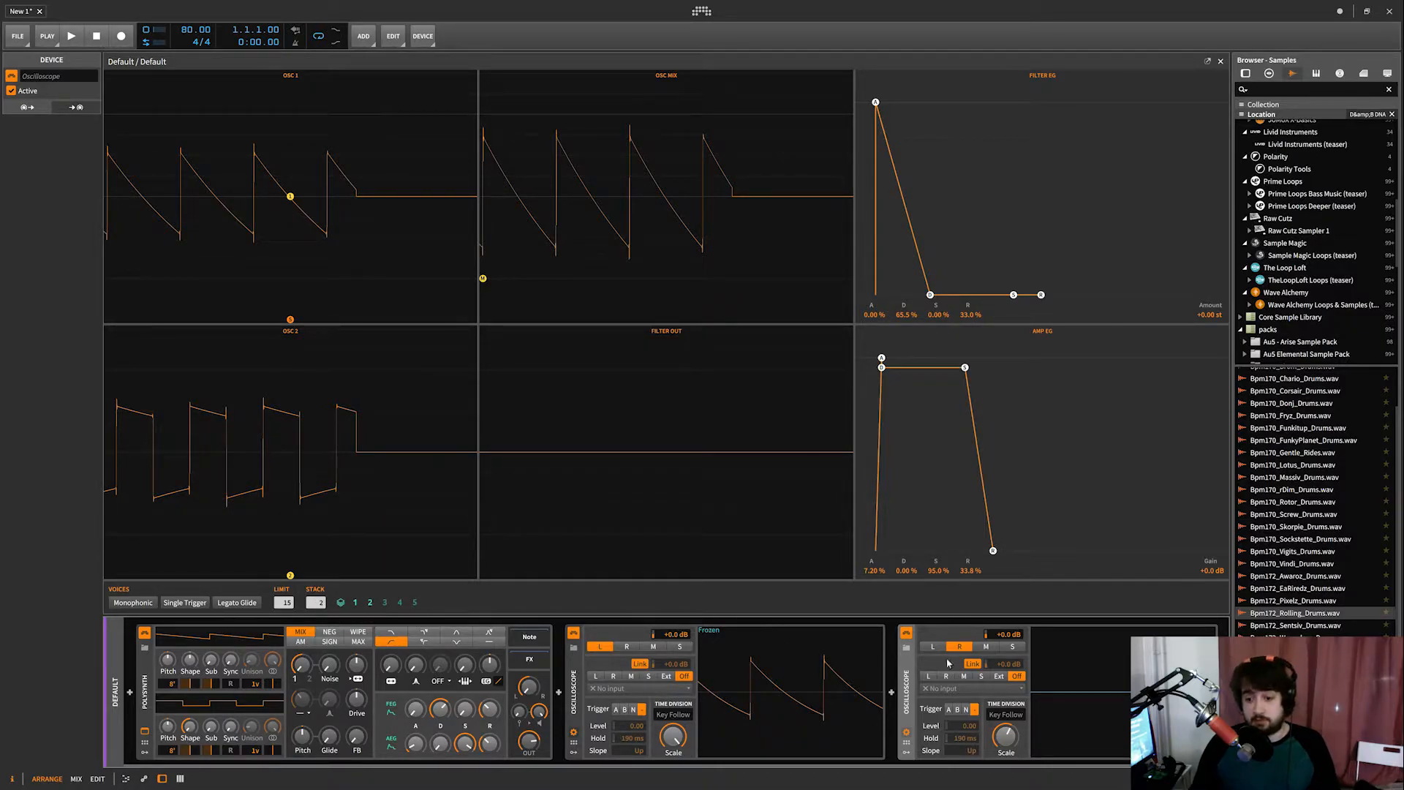
left_click(1057, 666)
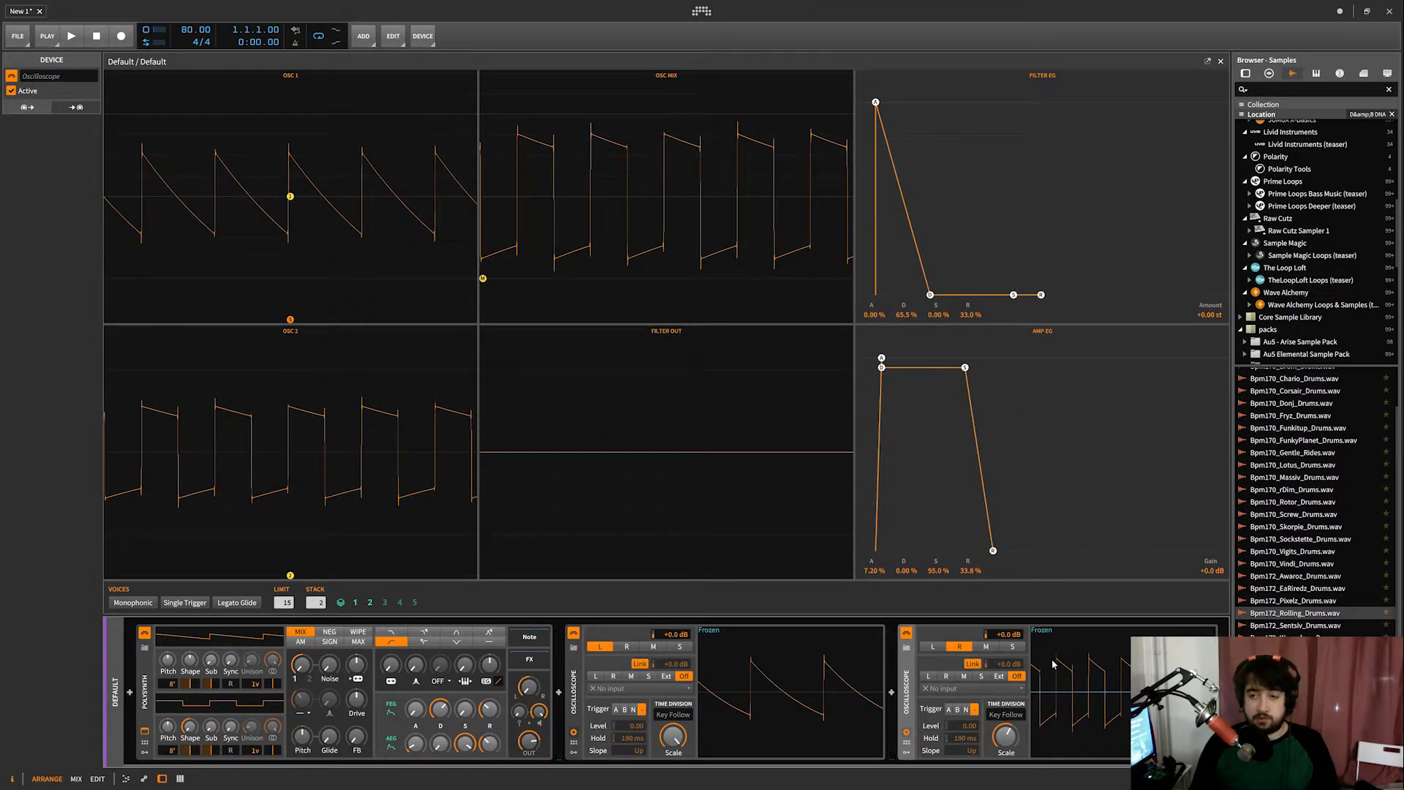
- Search the audio effect devices for "to" and insert the Tool device after the second Oscilloscope
scroll(761, 654, "right", 1)
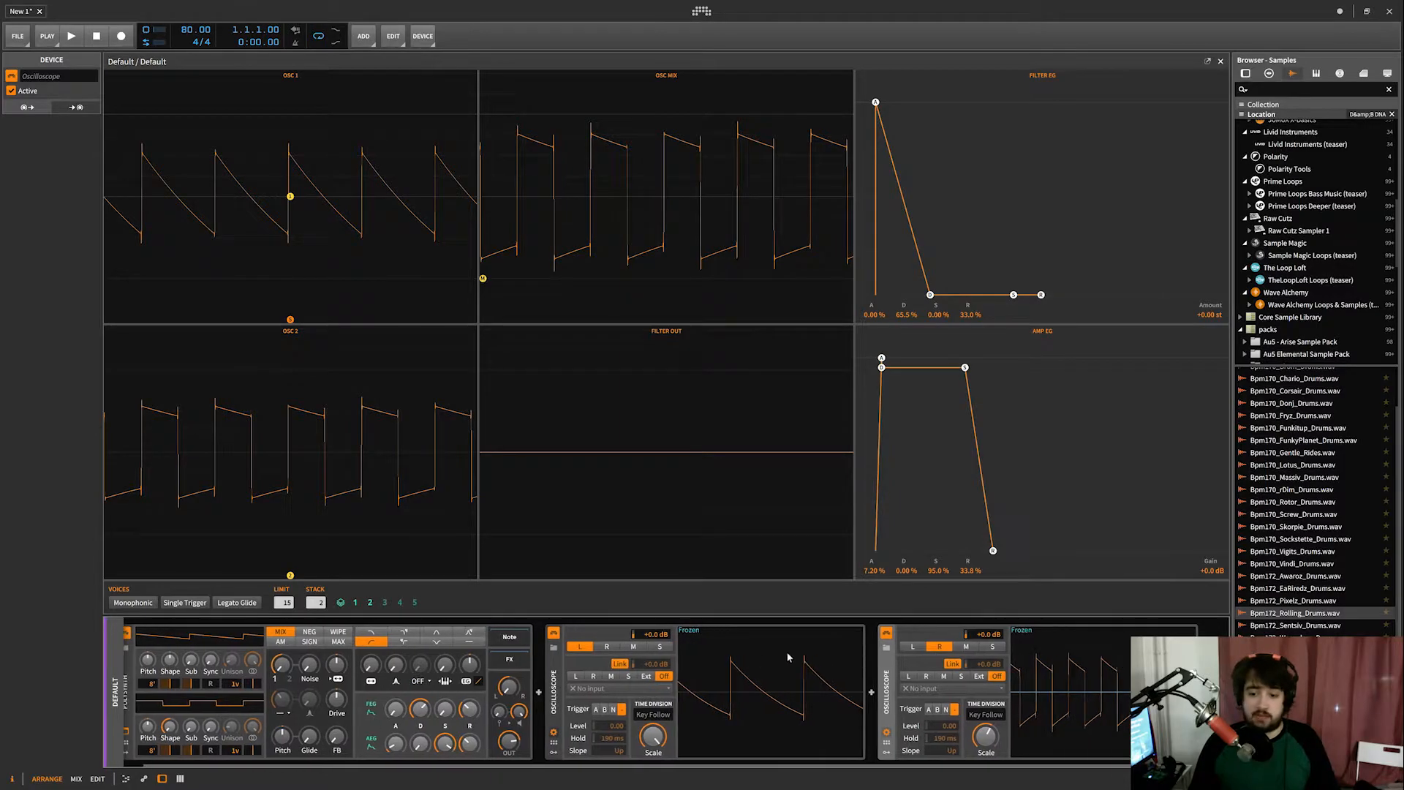
type("to")
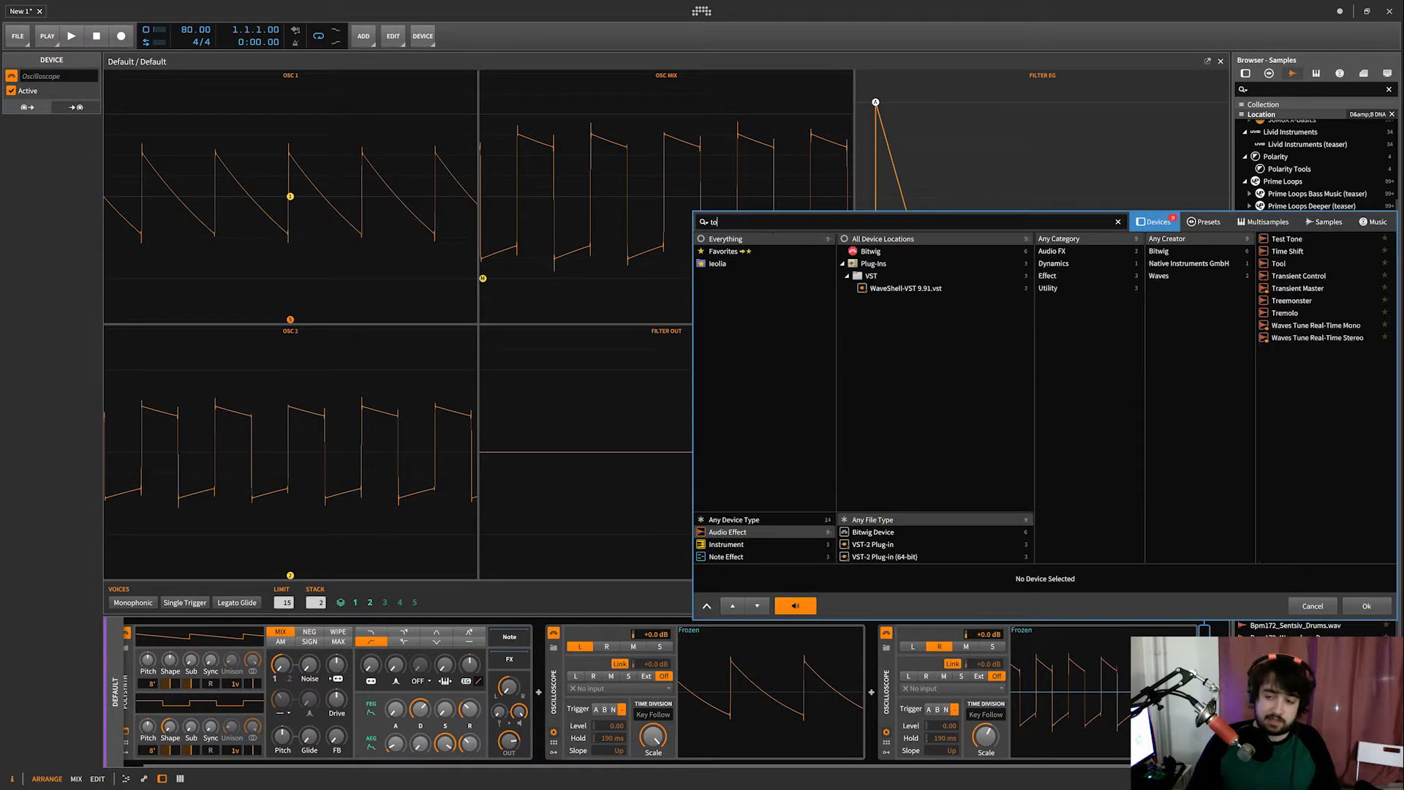
double_click(1280, 250)
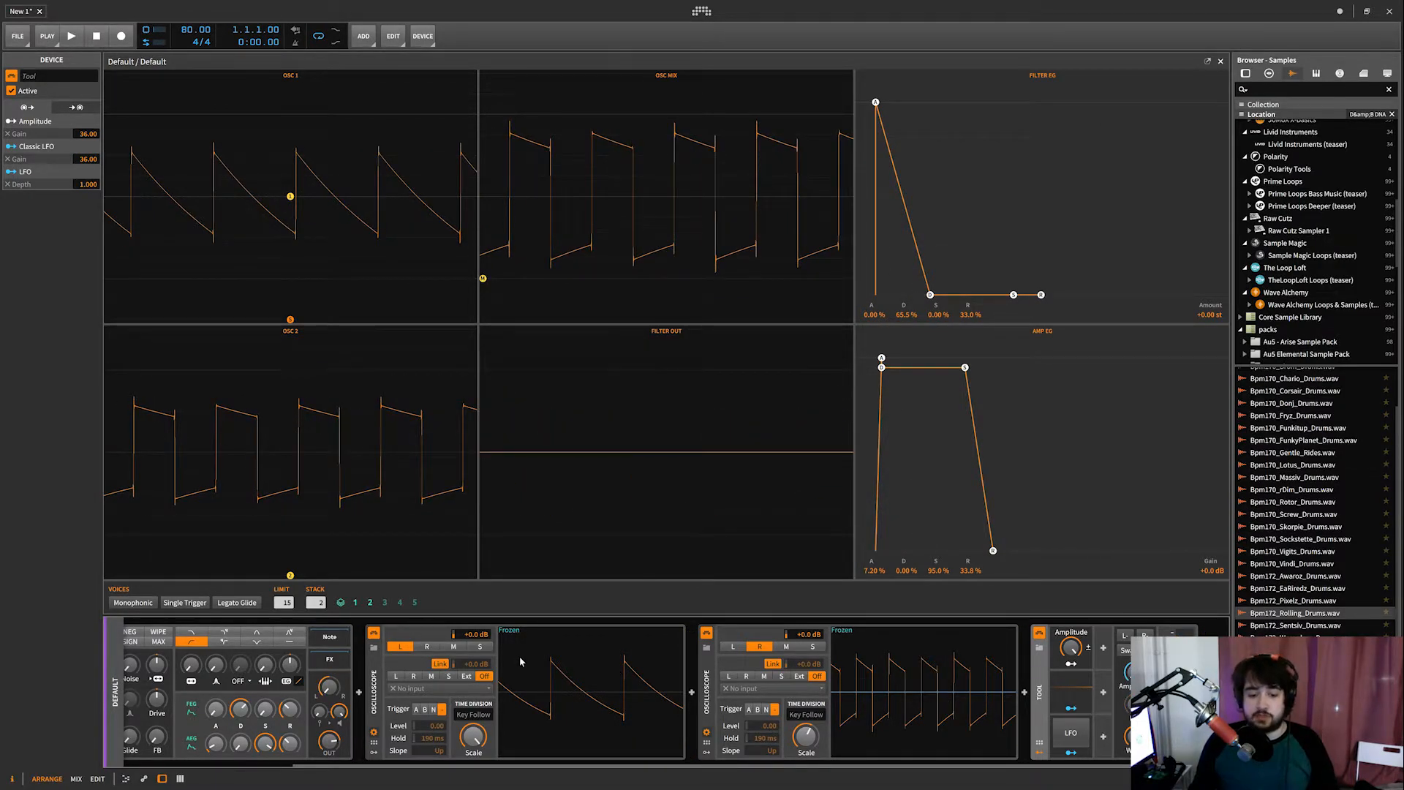
- Review stack voice 2's modulation of the Polysynth's OSC 1/2 mix and pan
scroll(521, 661, "left", 3)
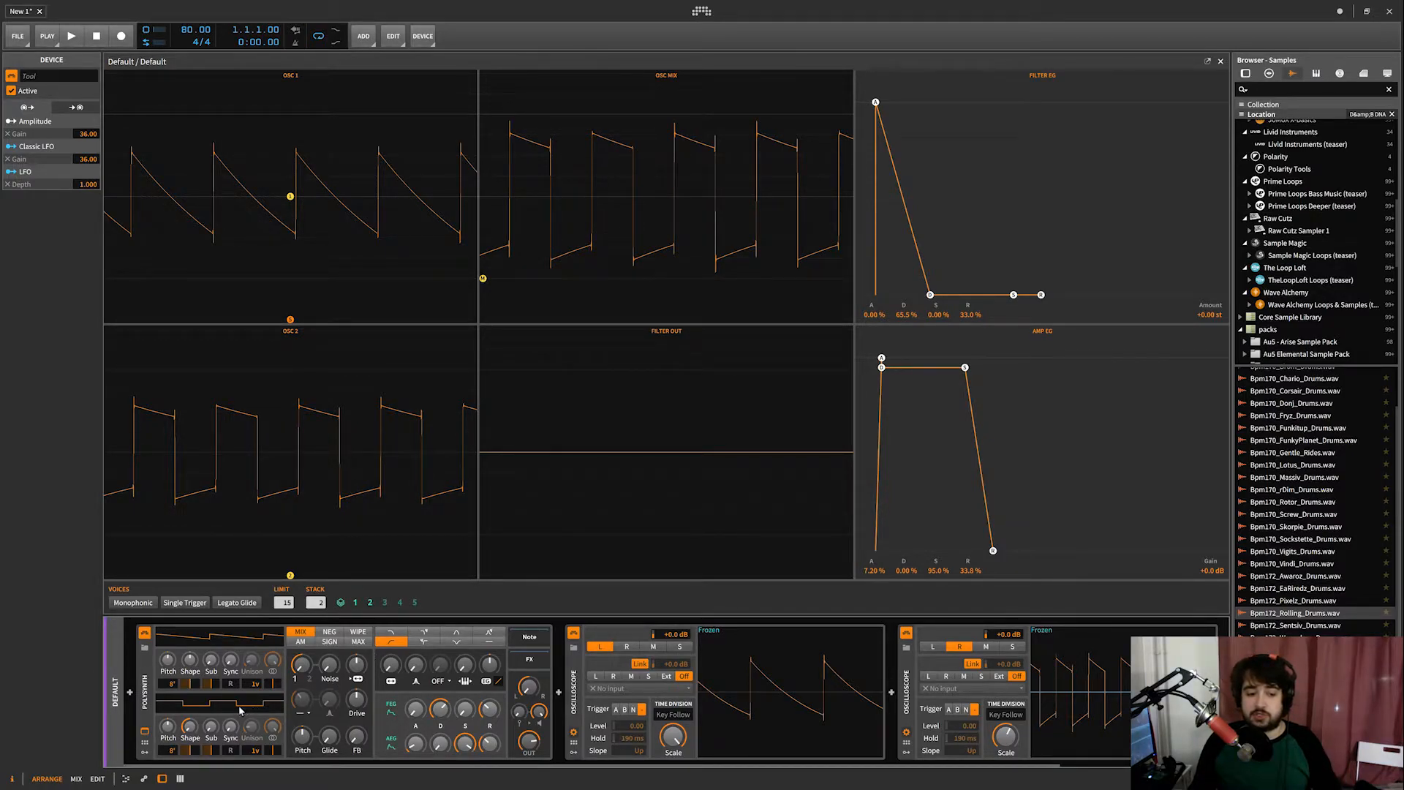
left_click(369, 602)
mouse_move(300, 664)
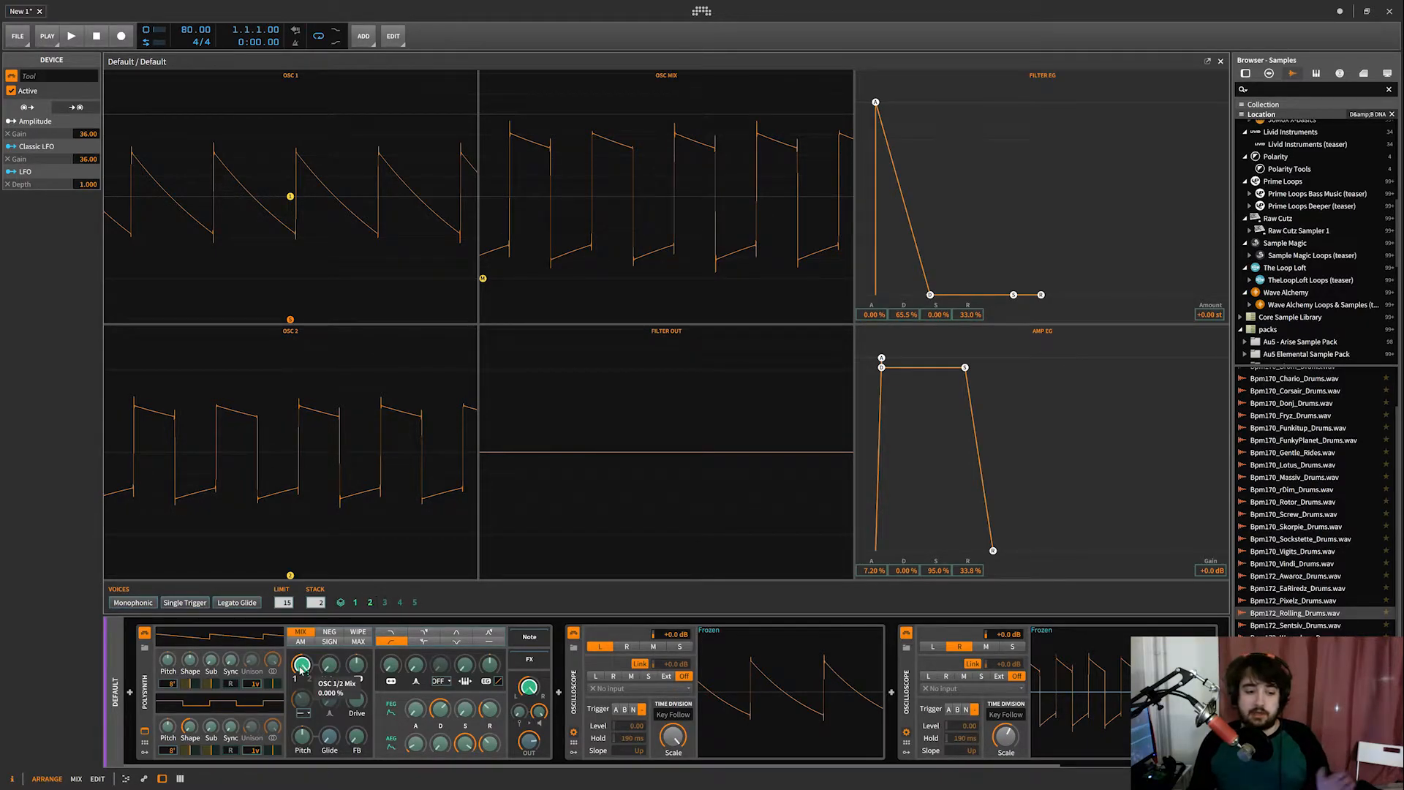
mouse_move(534, 690)
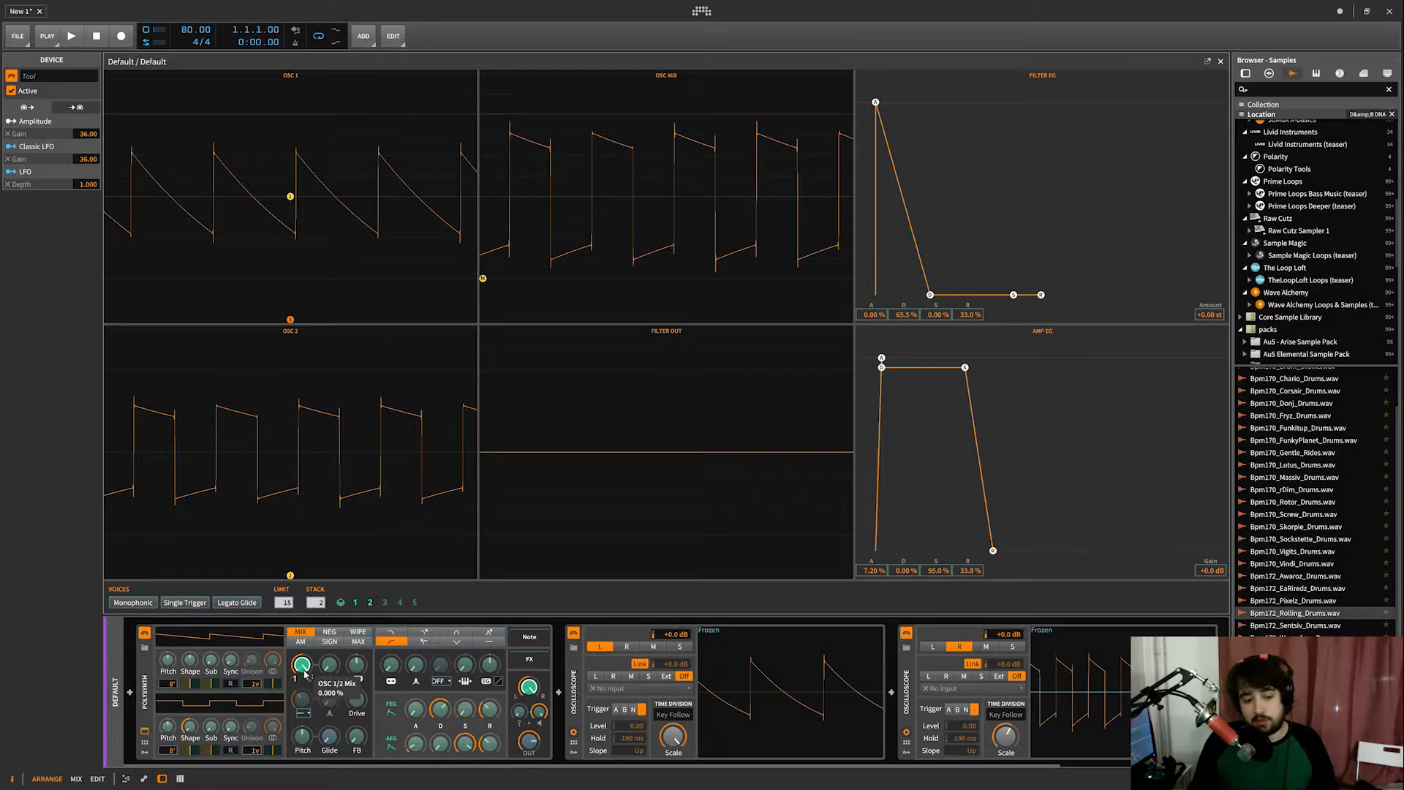
scroll(306, 674, "up", 5)
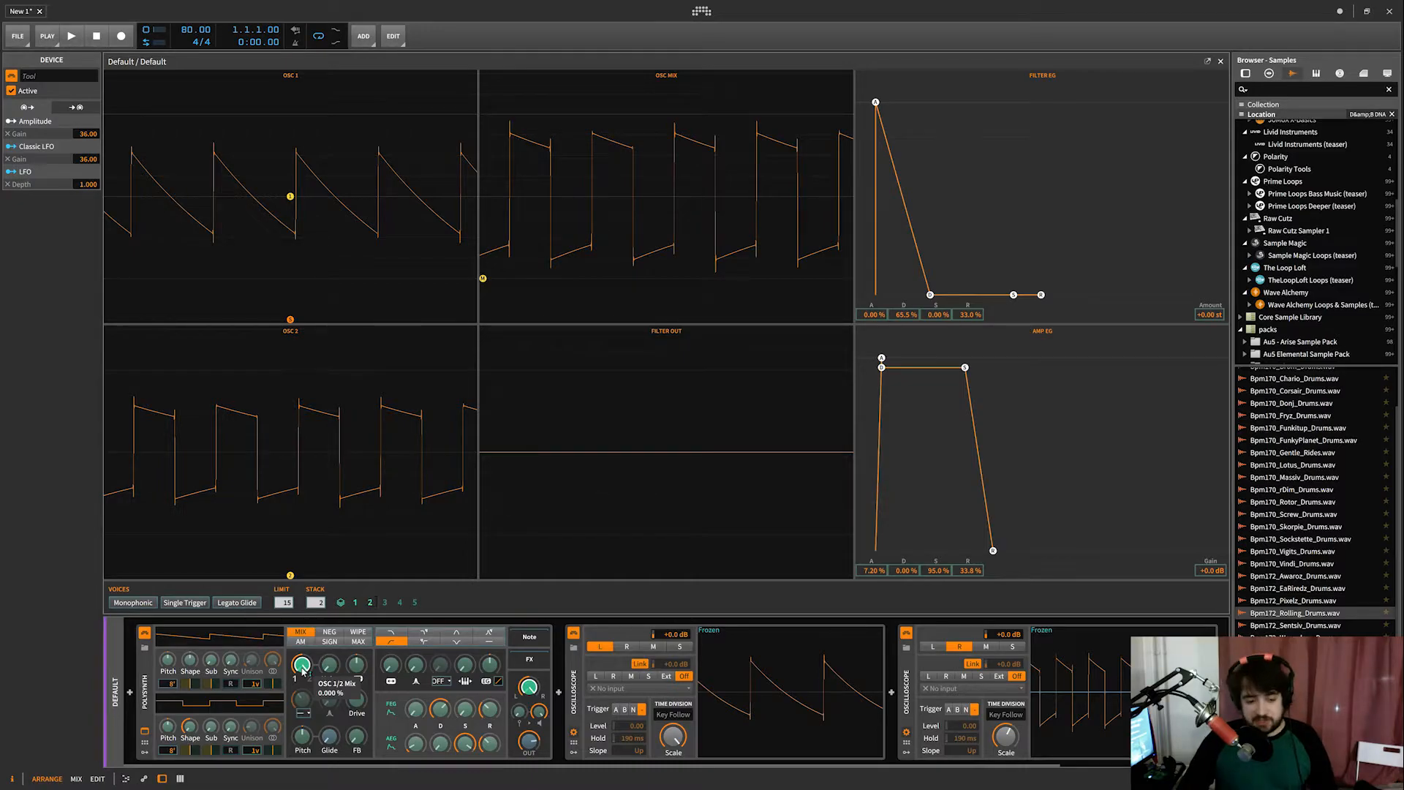
- Group the Polysynth into an Instrument Layer and duplicate its Default layer
left_click(144, 691)
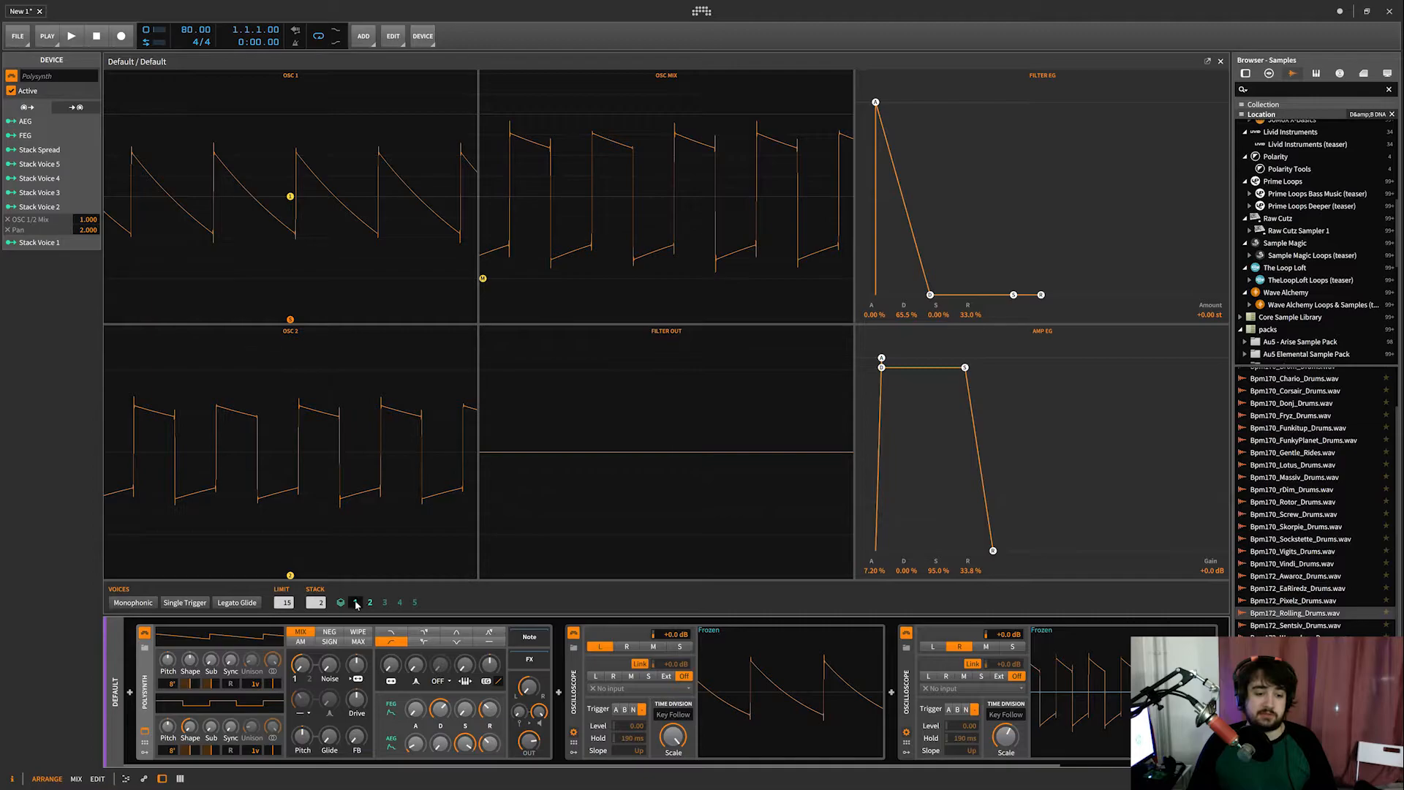
key("ctrl+g")
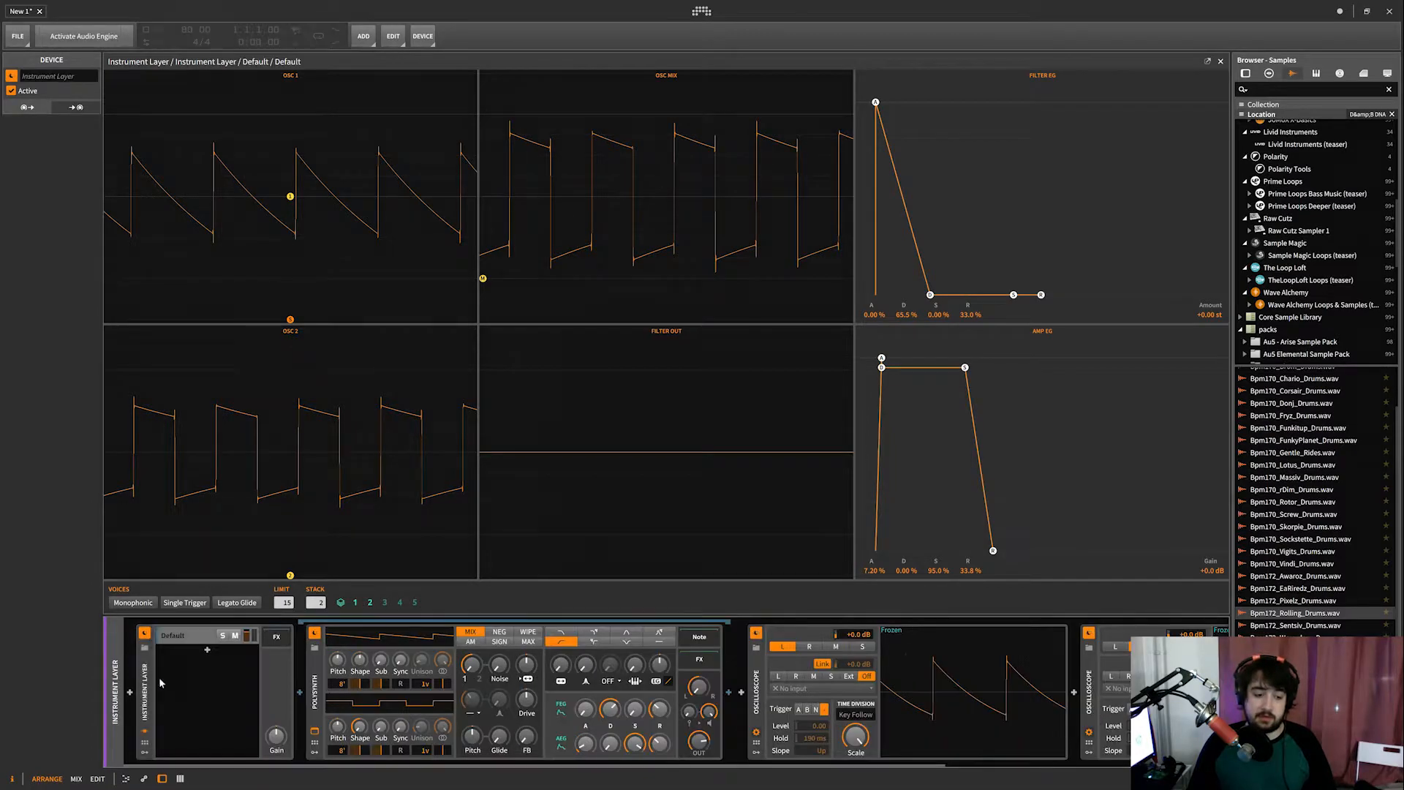
left_click_drag(183, 634, 184, 652)
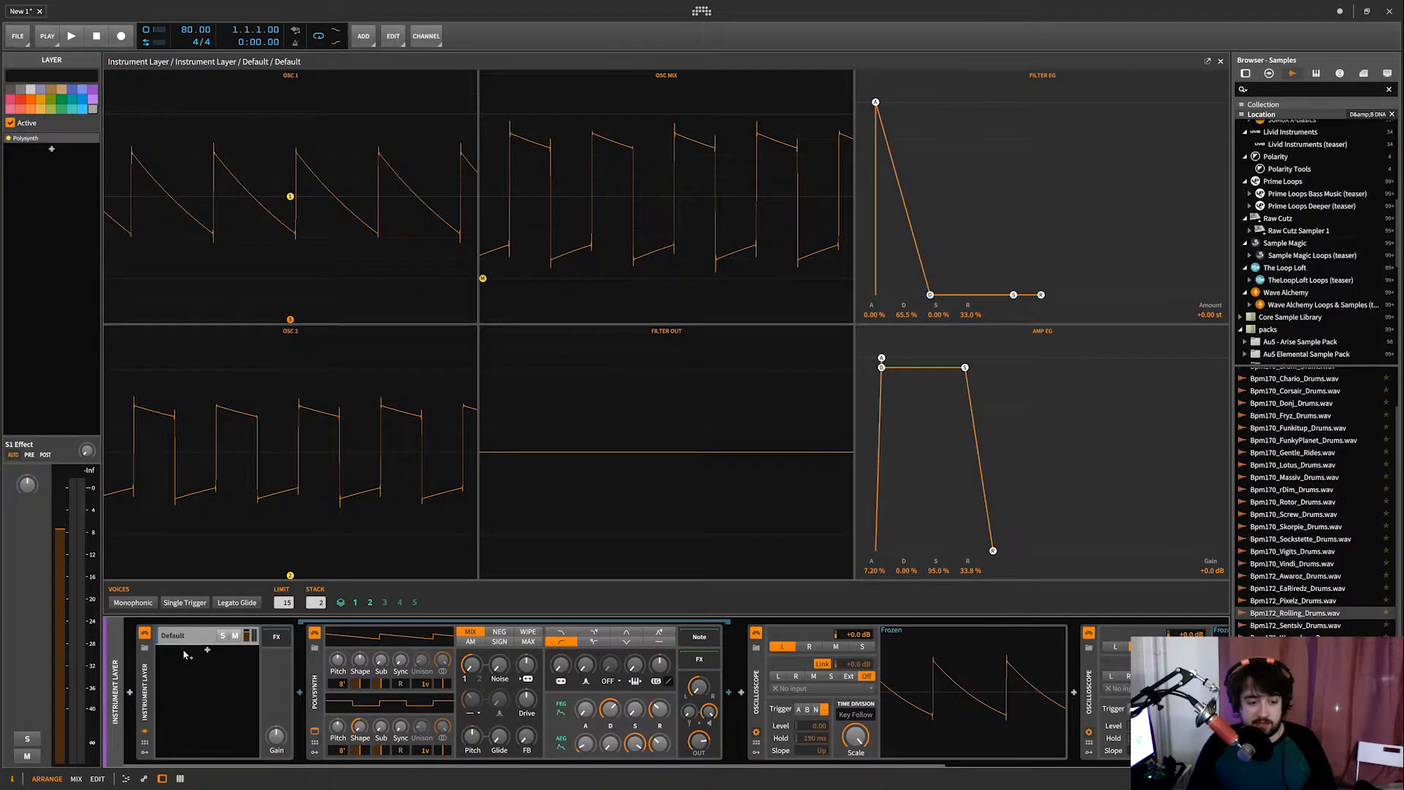
left_click(185, 653)
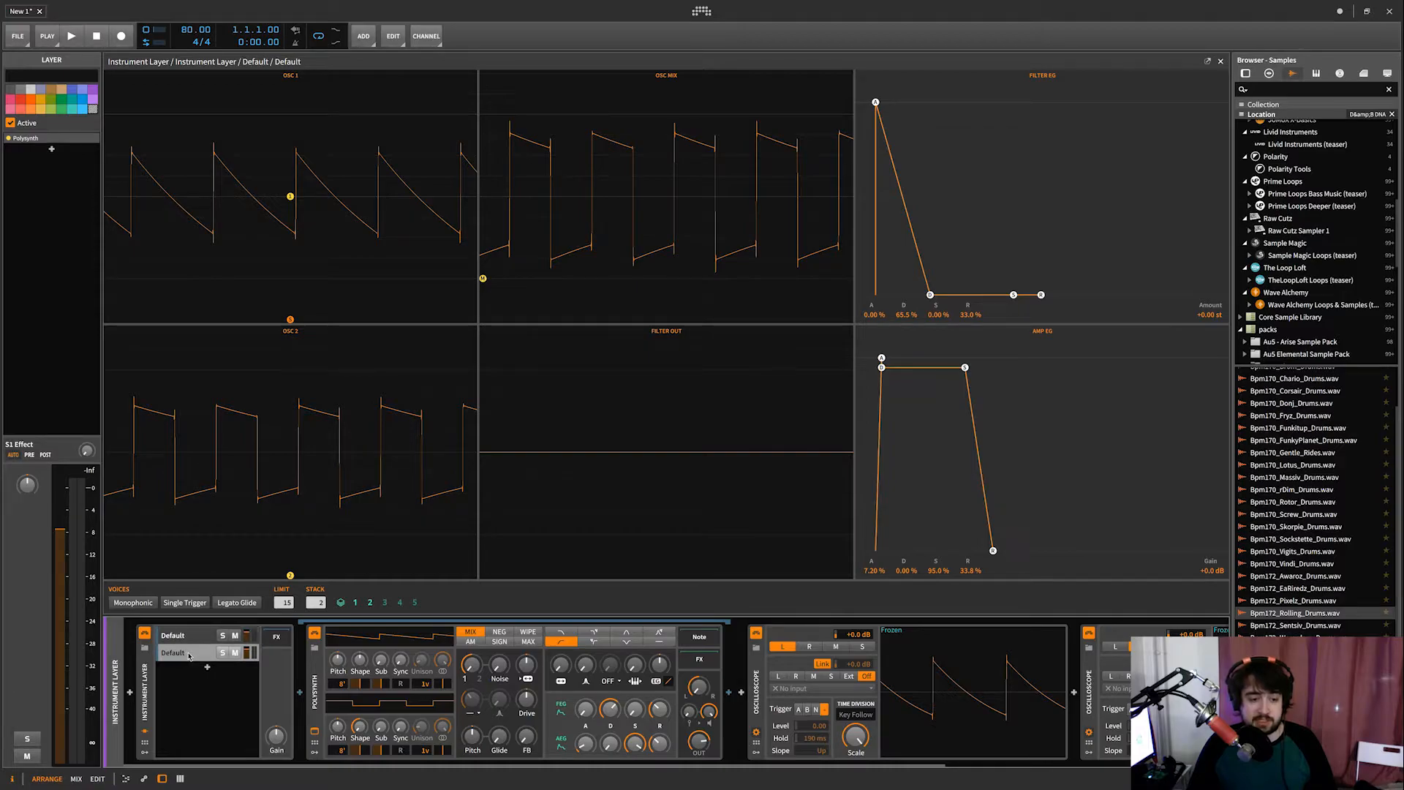
- Set the voice stack to 5 and the voice limit to 10
left_click(145, 694)
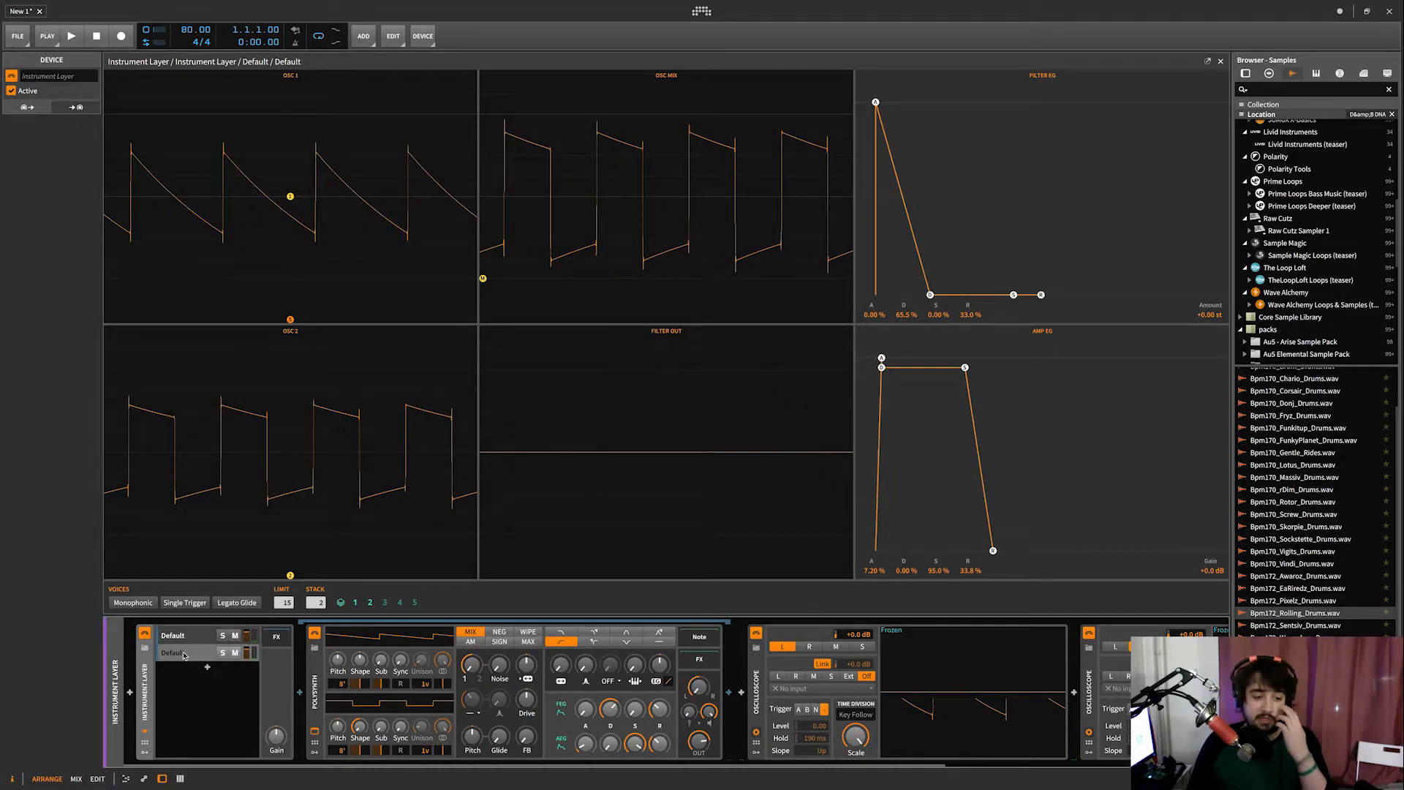
left_click_drag(315, 604, 314, 582)
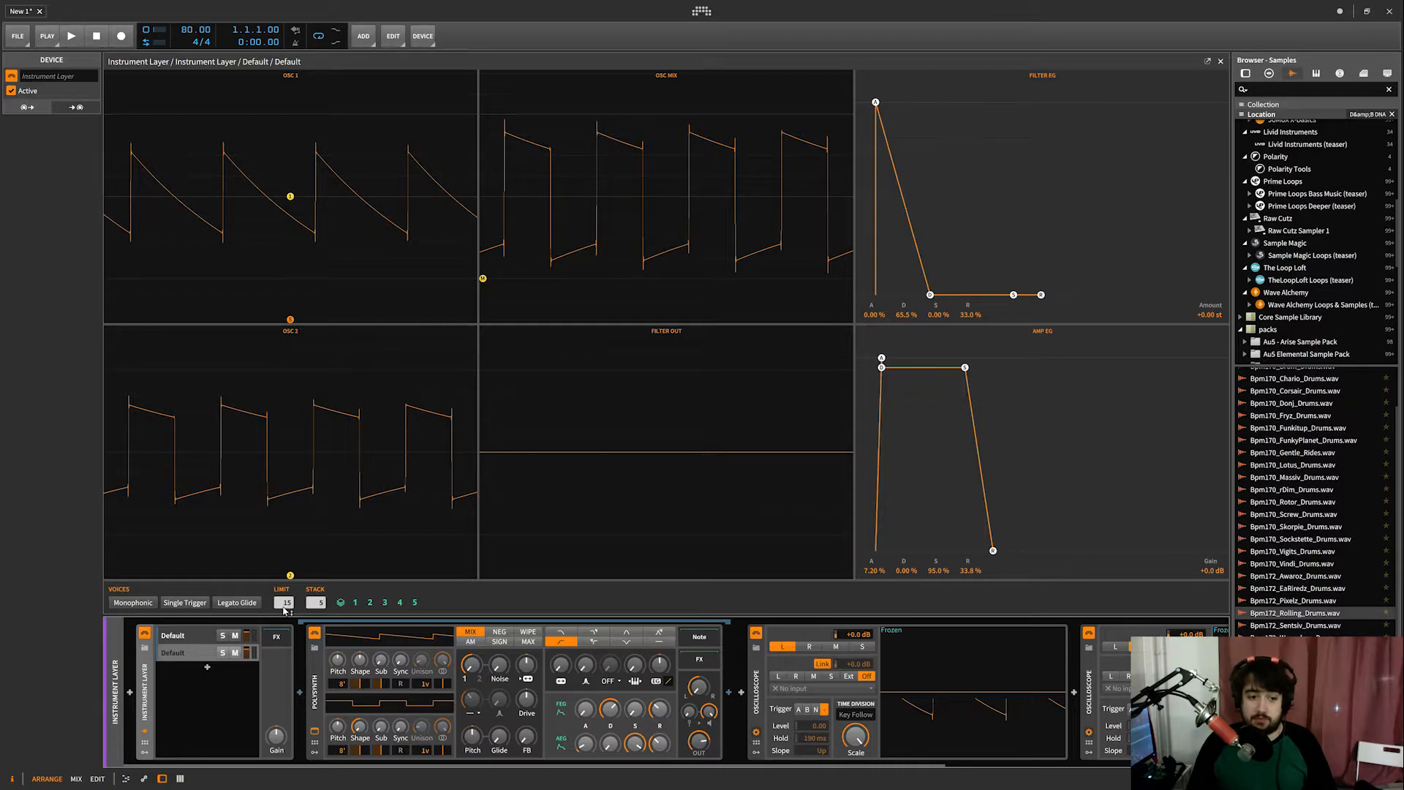
left_click_drag(283, 610, 284, 616)
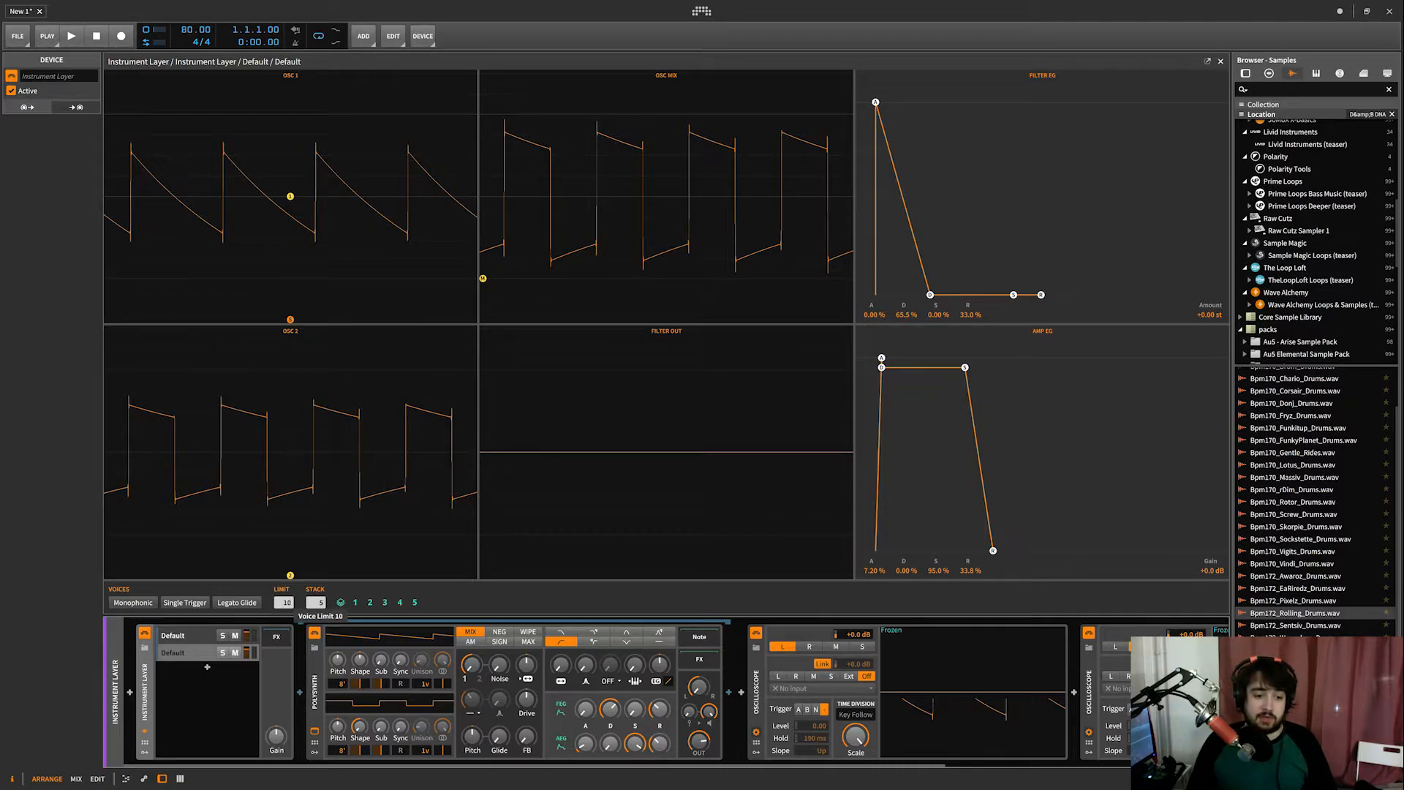
- Reduce both the voice stack and the voice limit to 1
left_click_drag(314, 606, 314, 630)
left_click(352, 606)
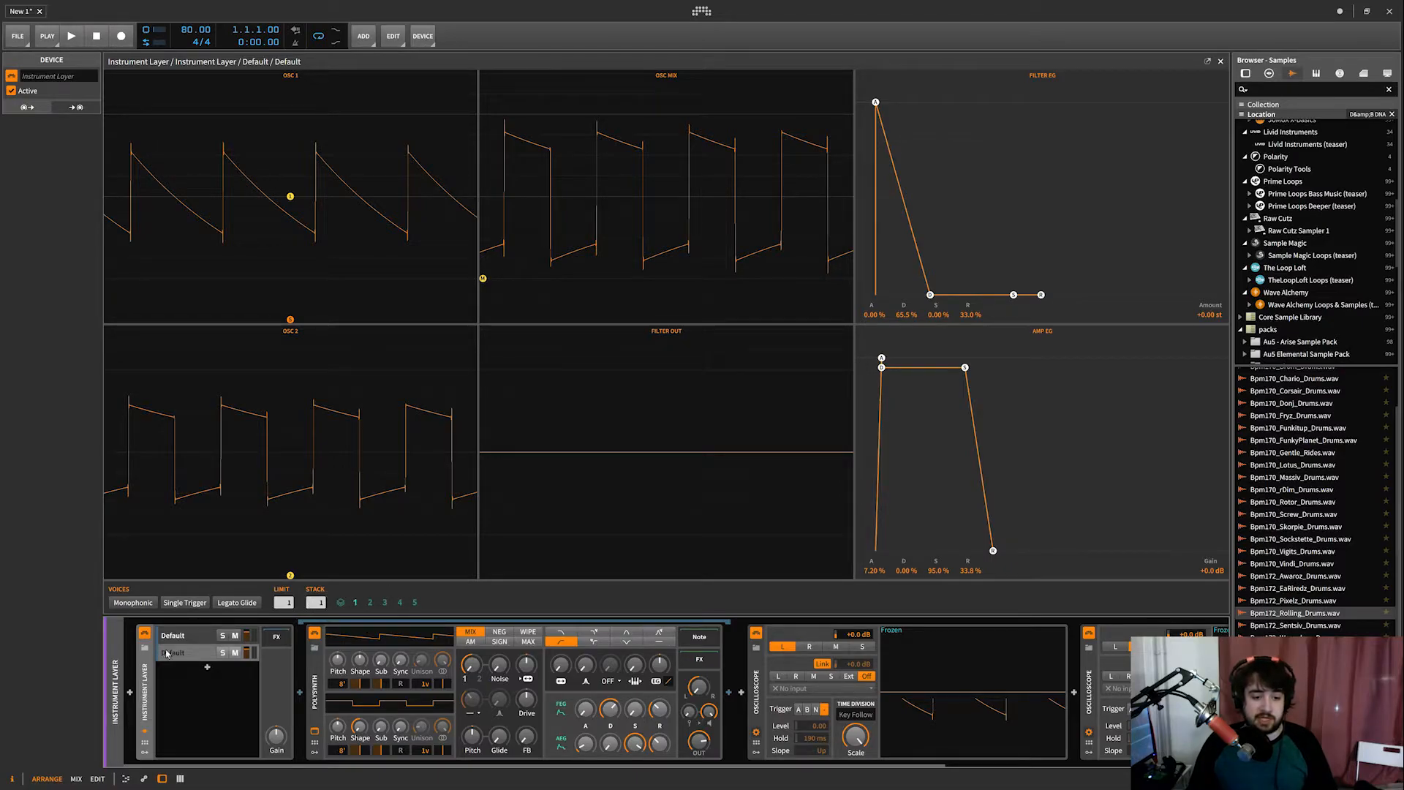
- Remove the Instrument Layer and set the Polysynth's voice limit to 32 and voice stack to 5
key("Delete")
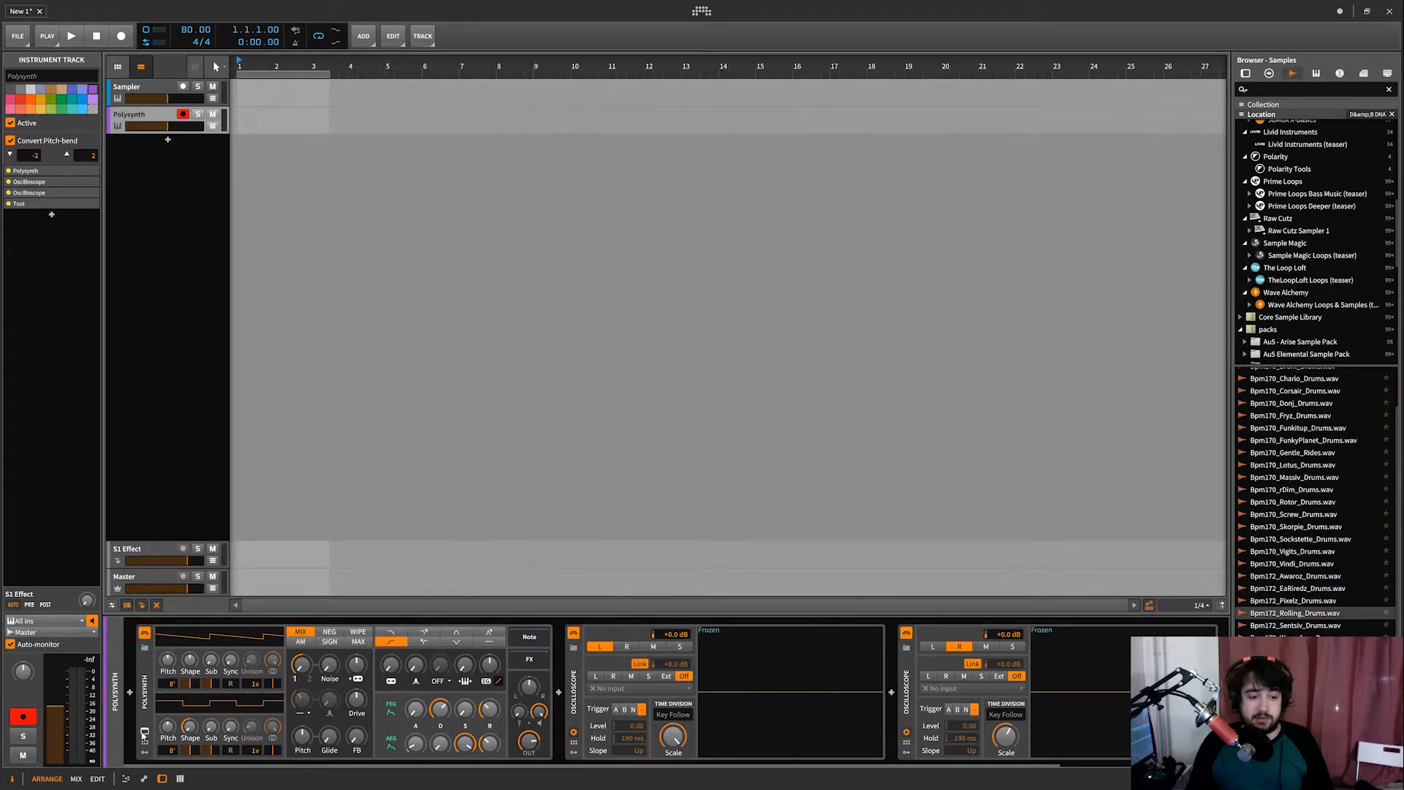
left_click(144, 732)
mouse_move(284, 608)
left_mouse_down()
mouse_move(284, 643)
mouse_move(285, 605)
left_mouse_up()
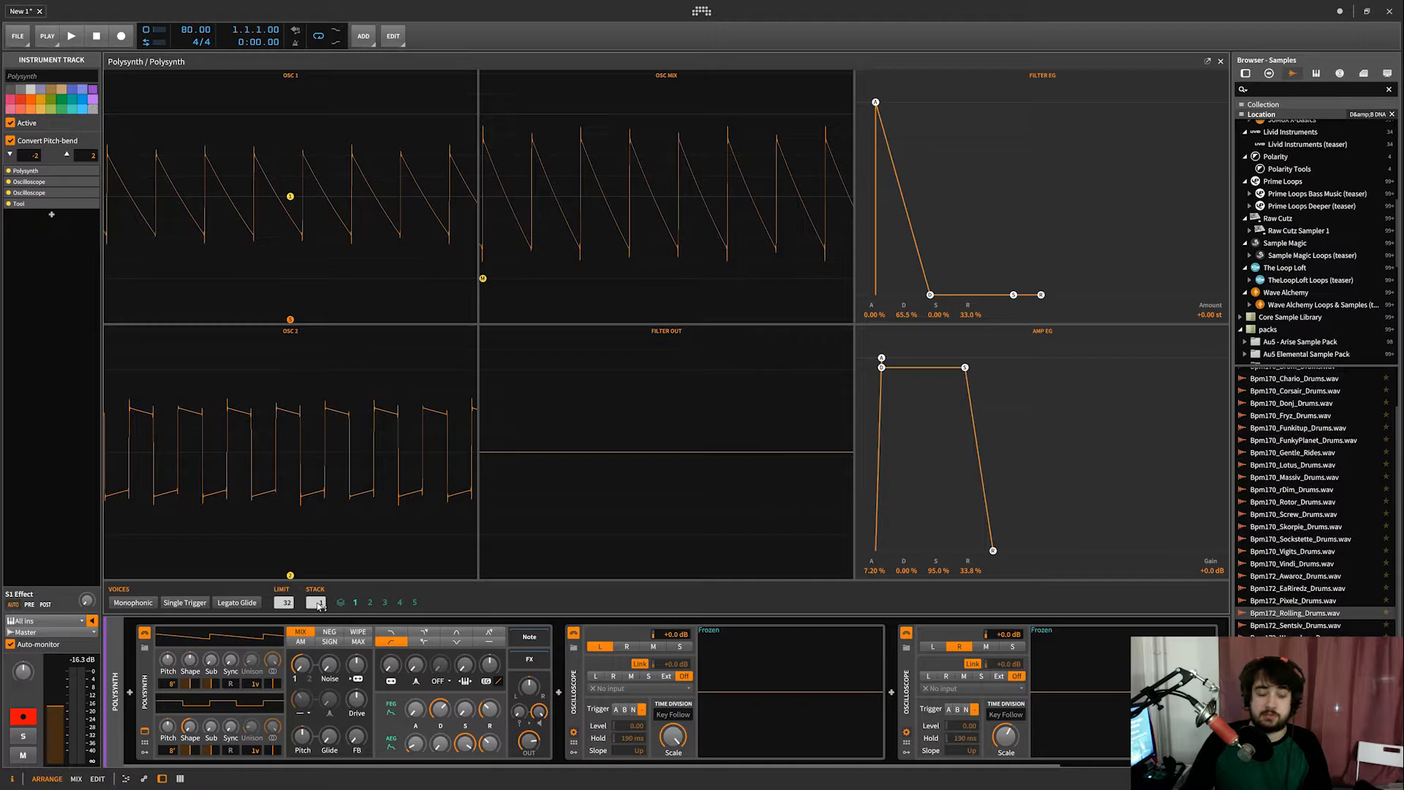
left_click_drag(316, 606, 317, 588)
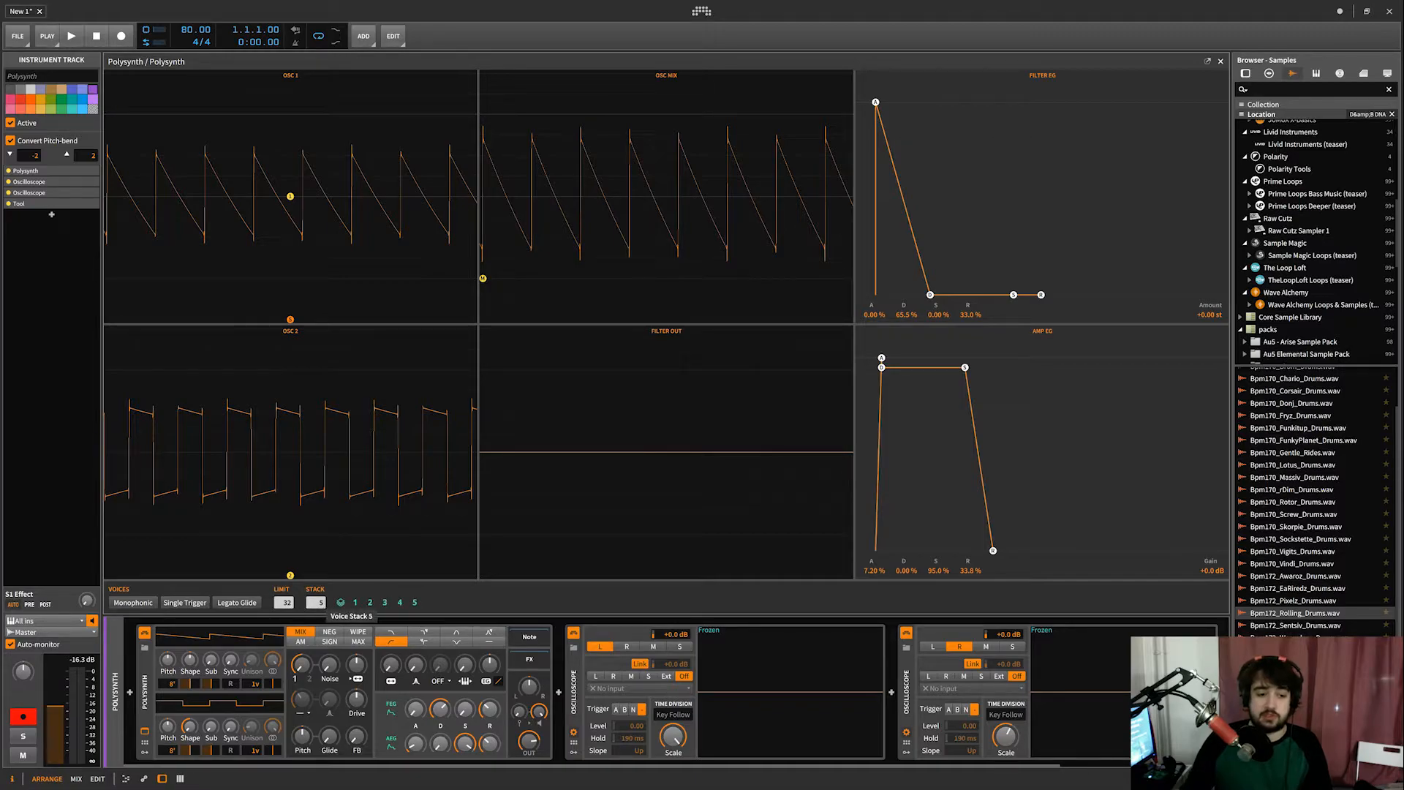
- Try several voice limit and voice stack combinations, ending with both at 1
mouse_move(314, 784)
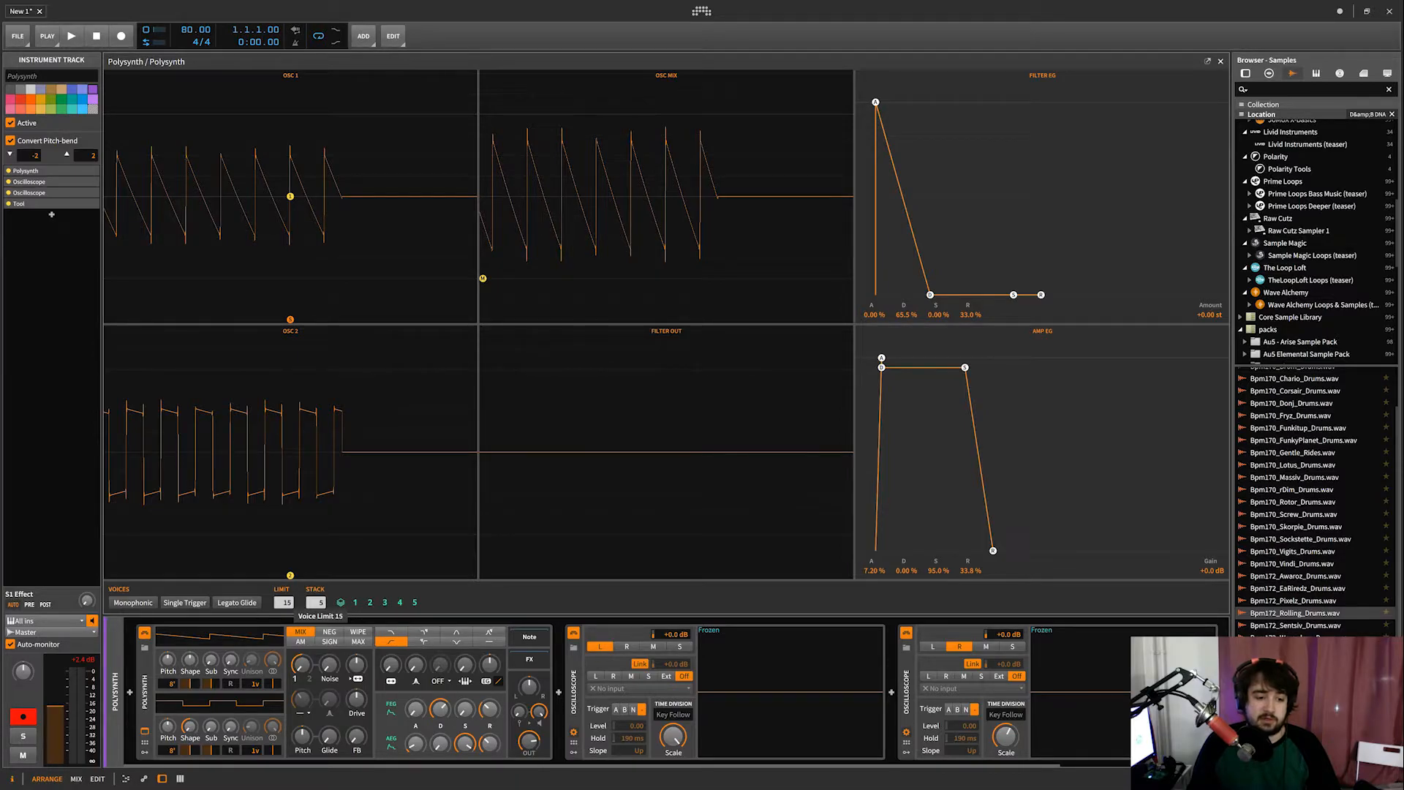
left_click_drag(283, 603, 284, 628)
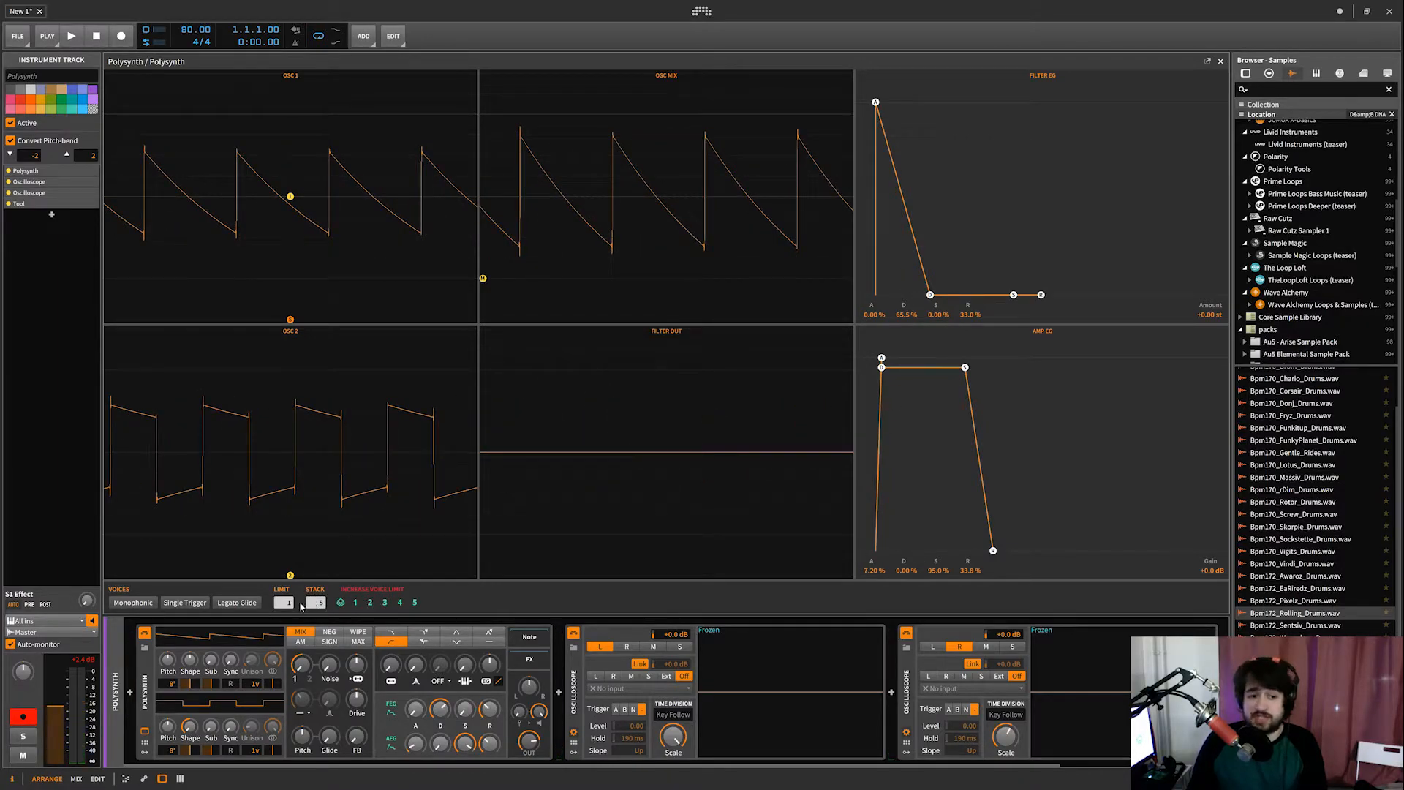
left_click_drag(318, 606, 293, 570)
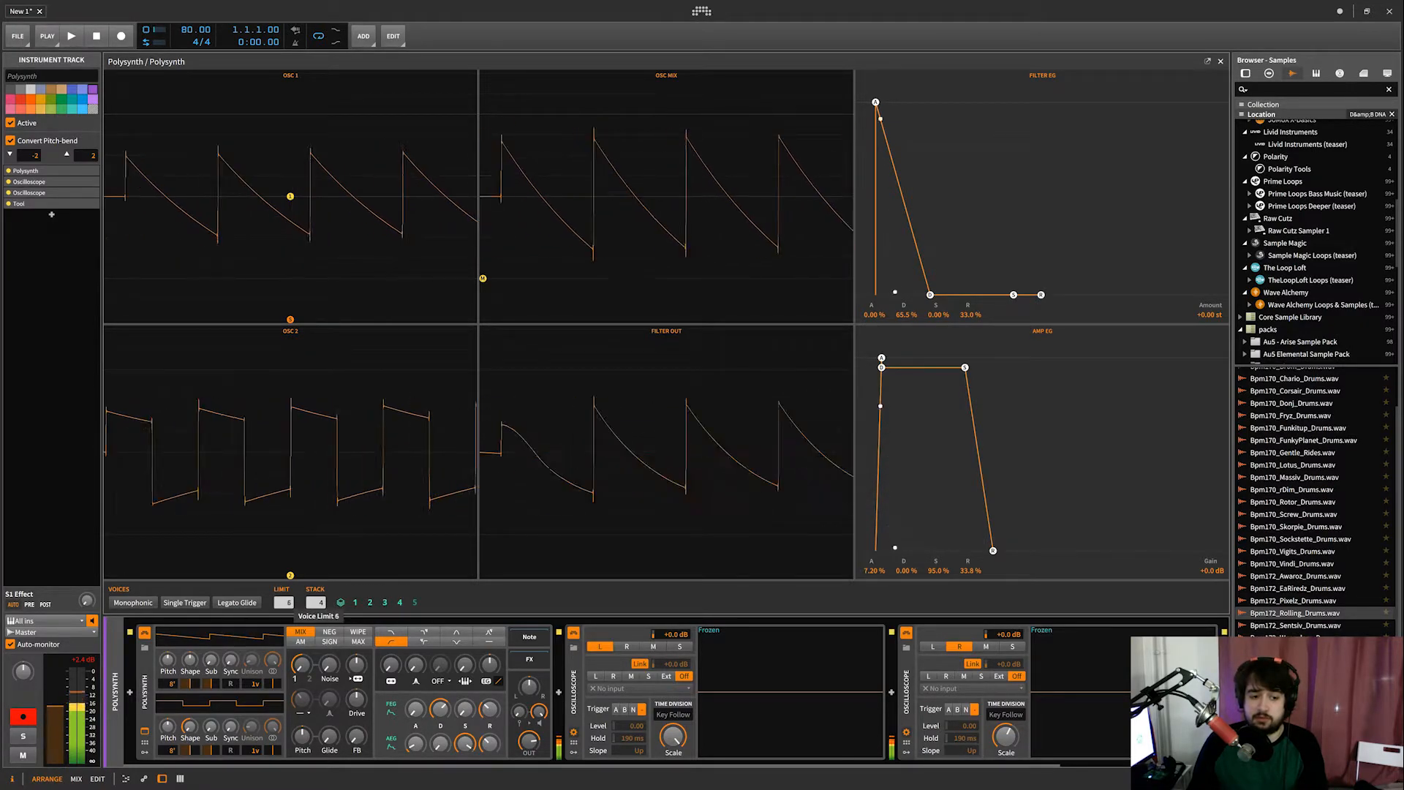
left_click_drag(294, 606, 316, 629)
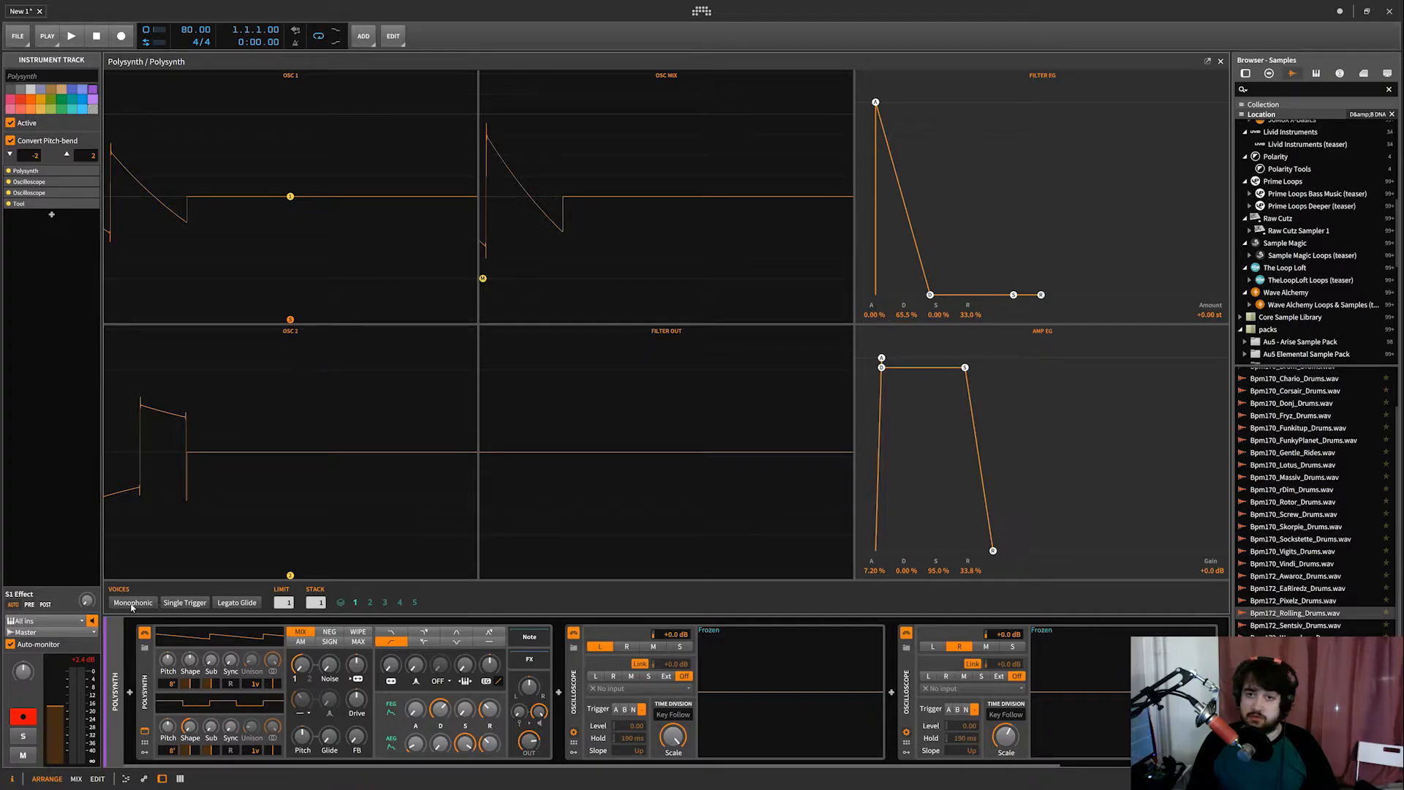
- Reshape oscillator 1's waveform in its graph and set the amp envelope to 31.3% decay and 0% sustain
left_click_drag(292, 200, 406, 98)
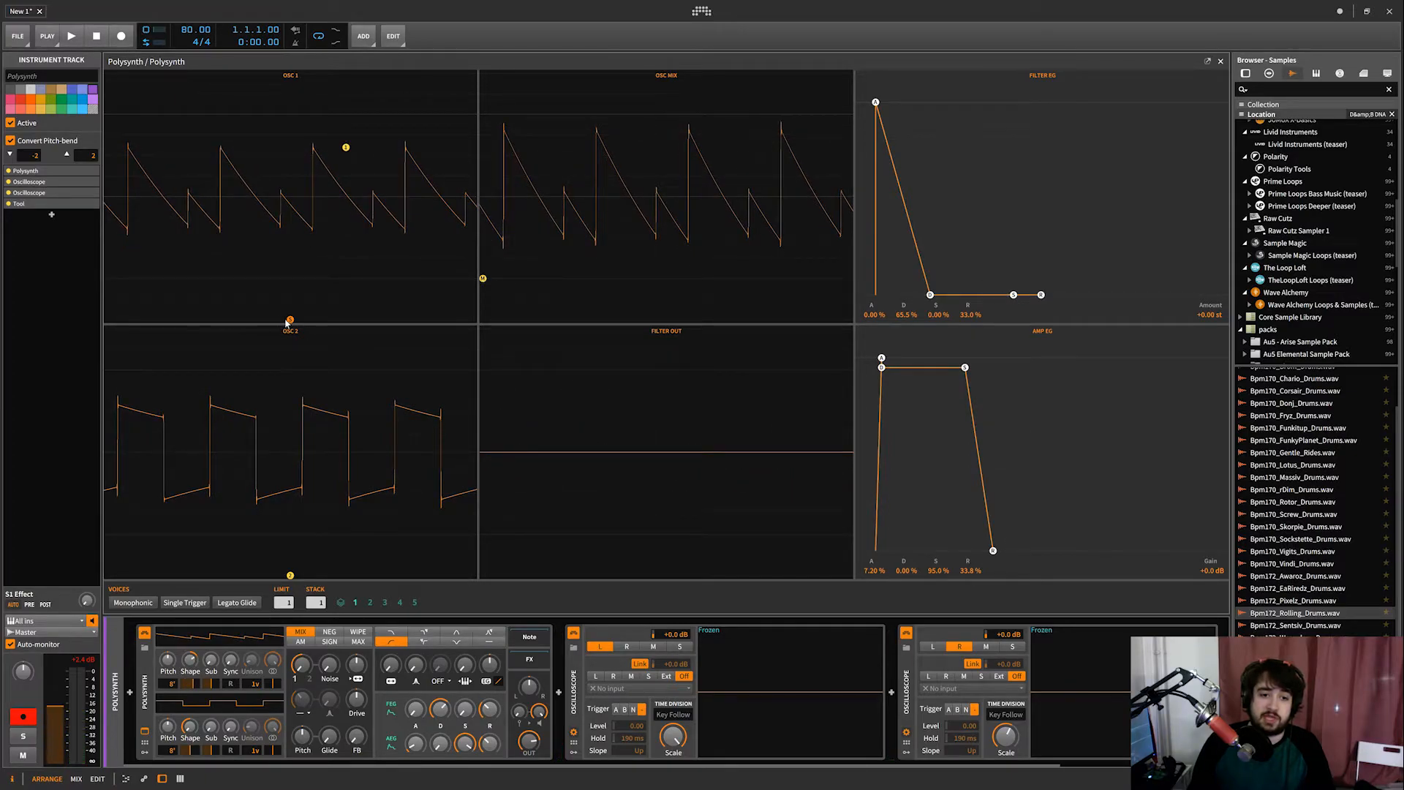
left_click_drag(290, 319, 239, 179)
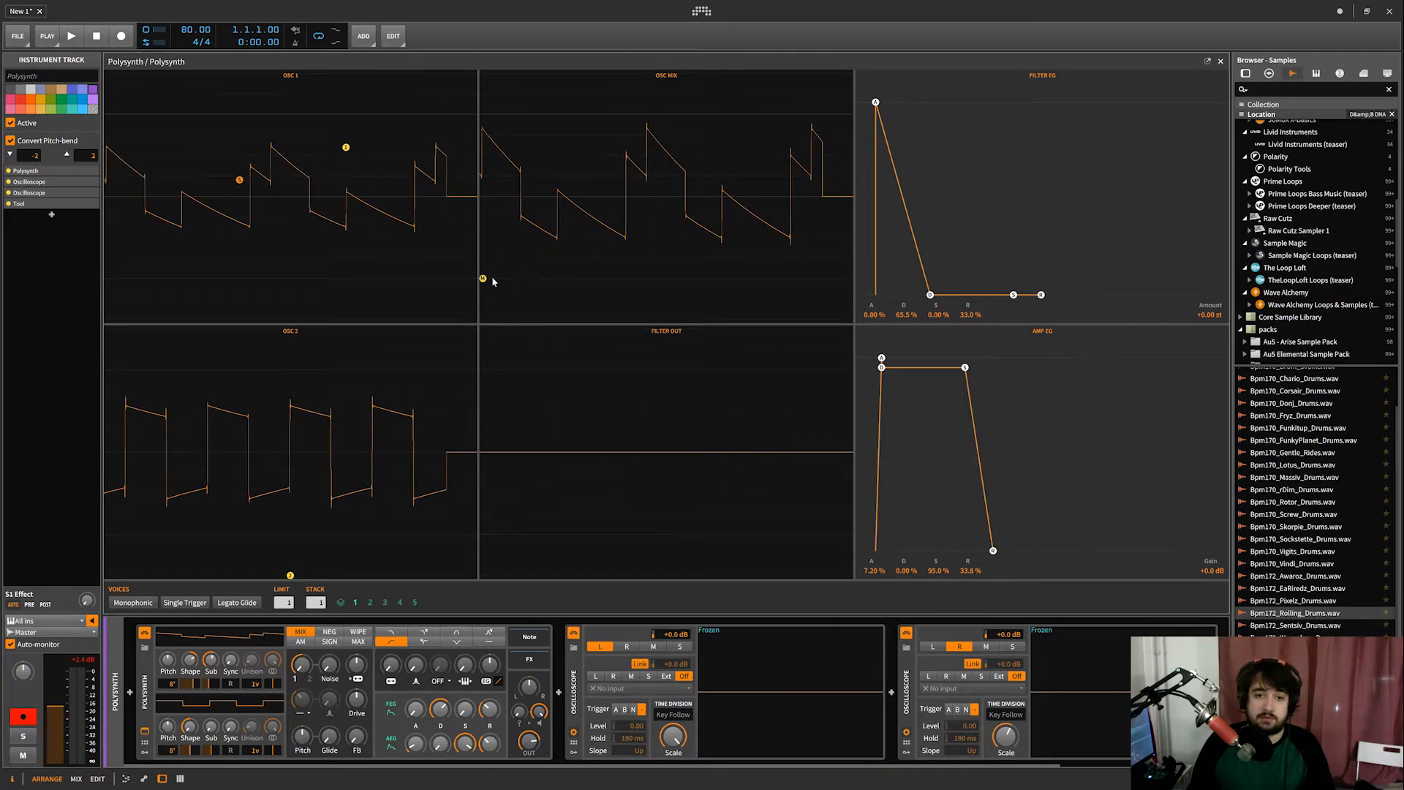
left_click_drag(488, 280, 454, 410)
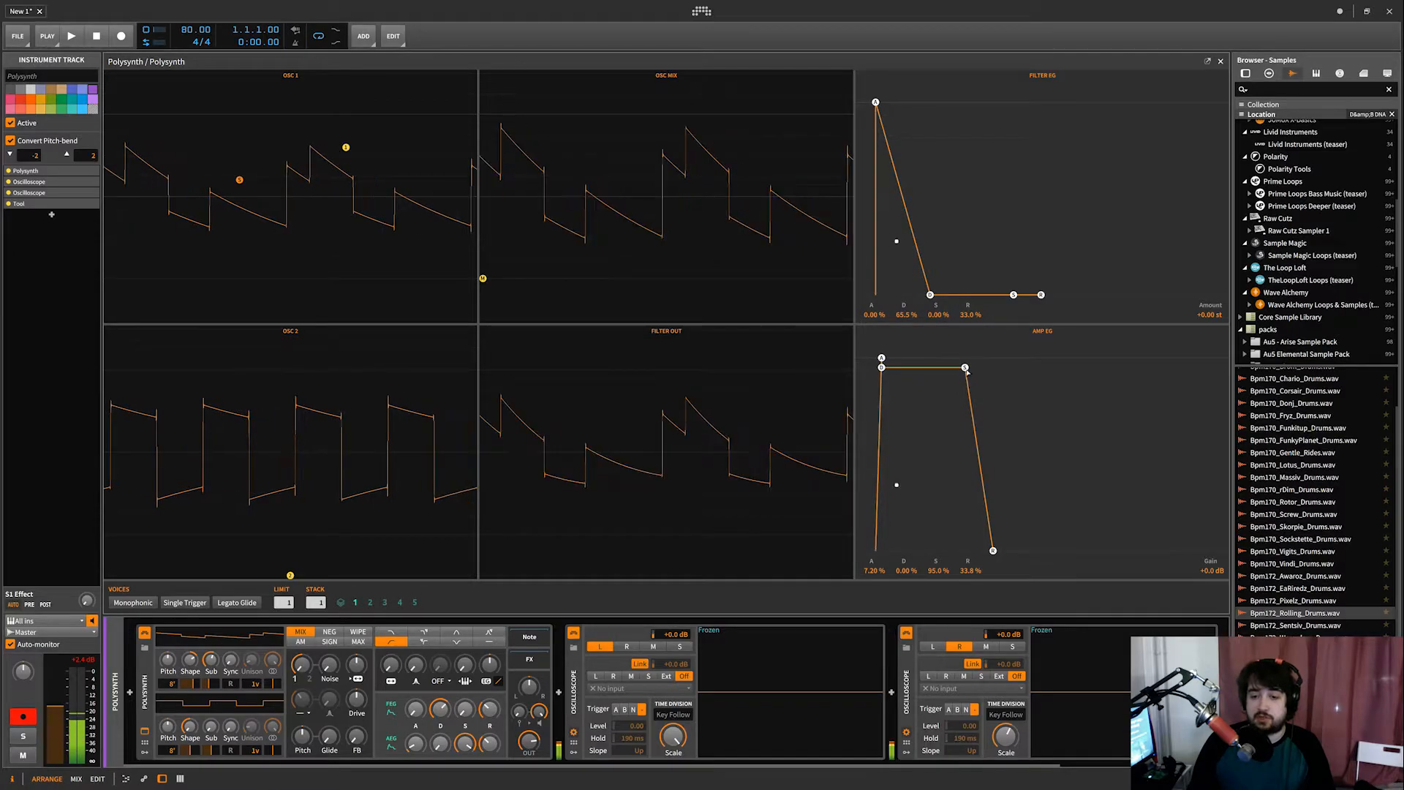
left_click_drag(960, 379, 934, 552)
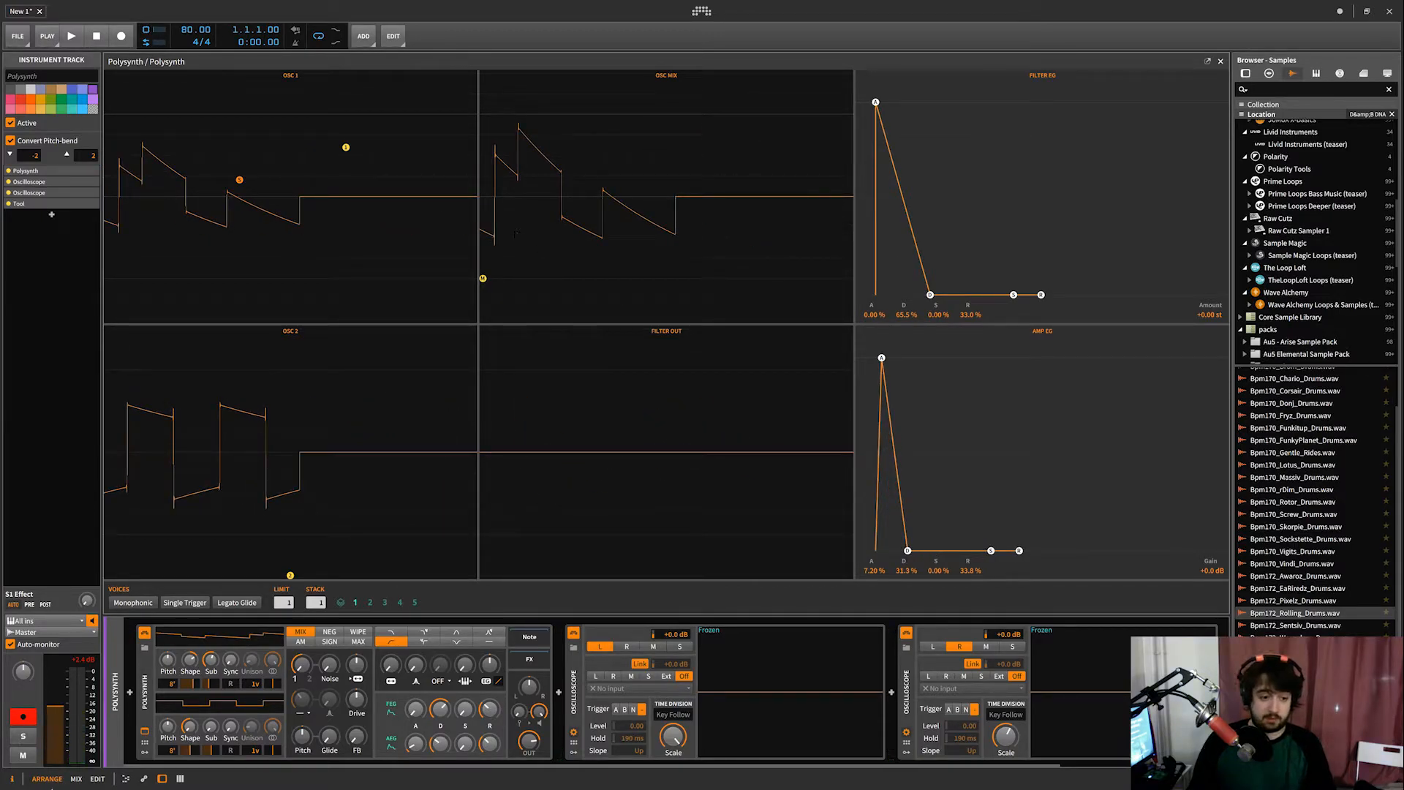
- Delete both Oscilloscopes and the Tool device and insert an EQ-5 after the Polysynth
left_click(575, 685)
key("Delete")
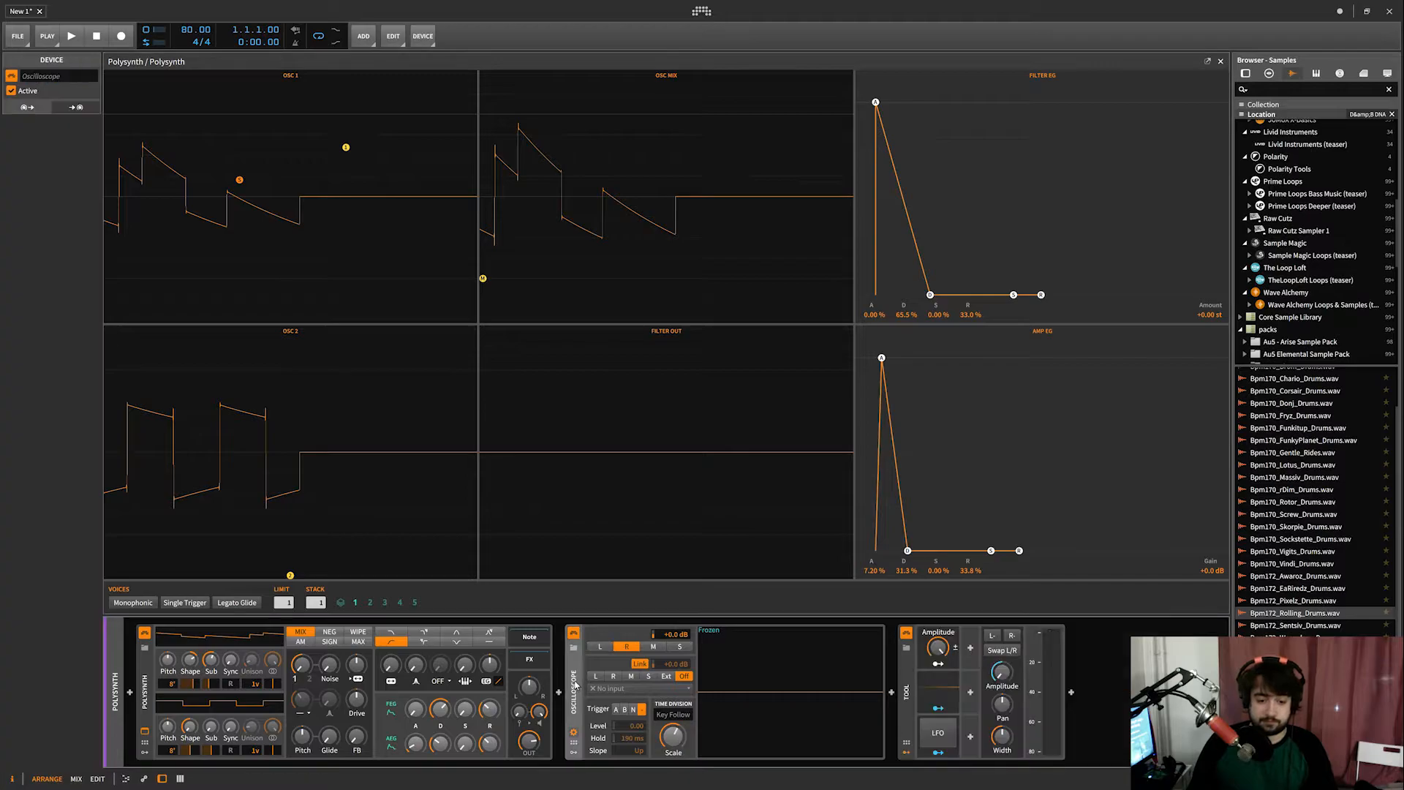
key("Delete")
key("Delete")
left_click(559, 693)
type("eq")
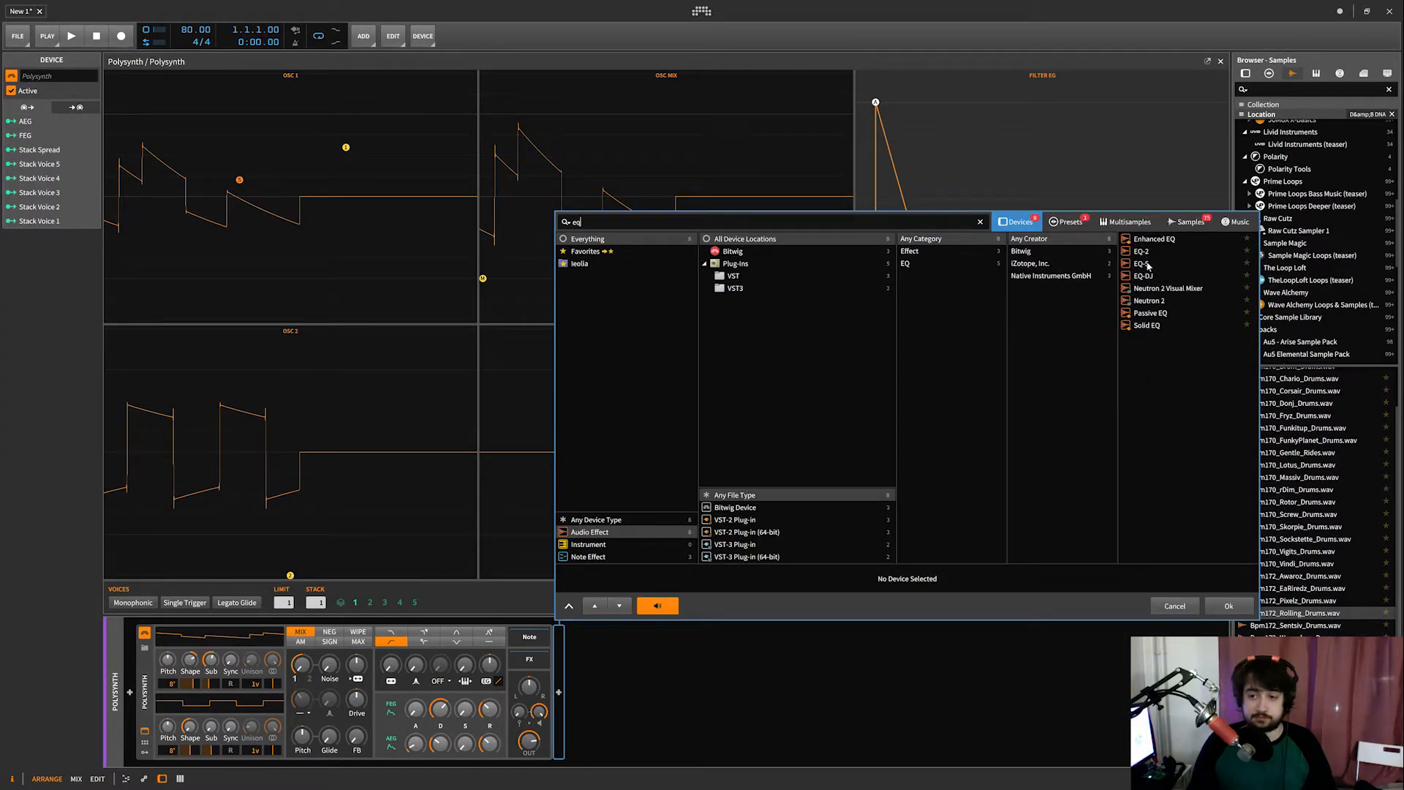
double_click(1142, 264)
- Shape the EQ-5: band 1 at 73.3 Hz, band 2 at 379 Hz/-11.1 dB, band 4 at 2.83 kHz/-4.2 dB, band 5 at 9.51 kHz/+3.0 dB
left_click(573, 733)
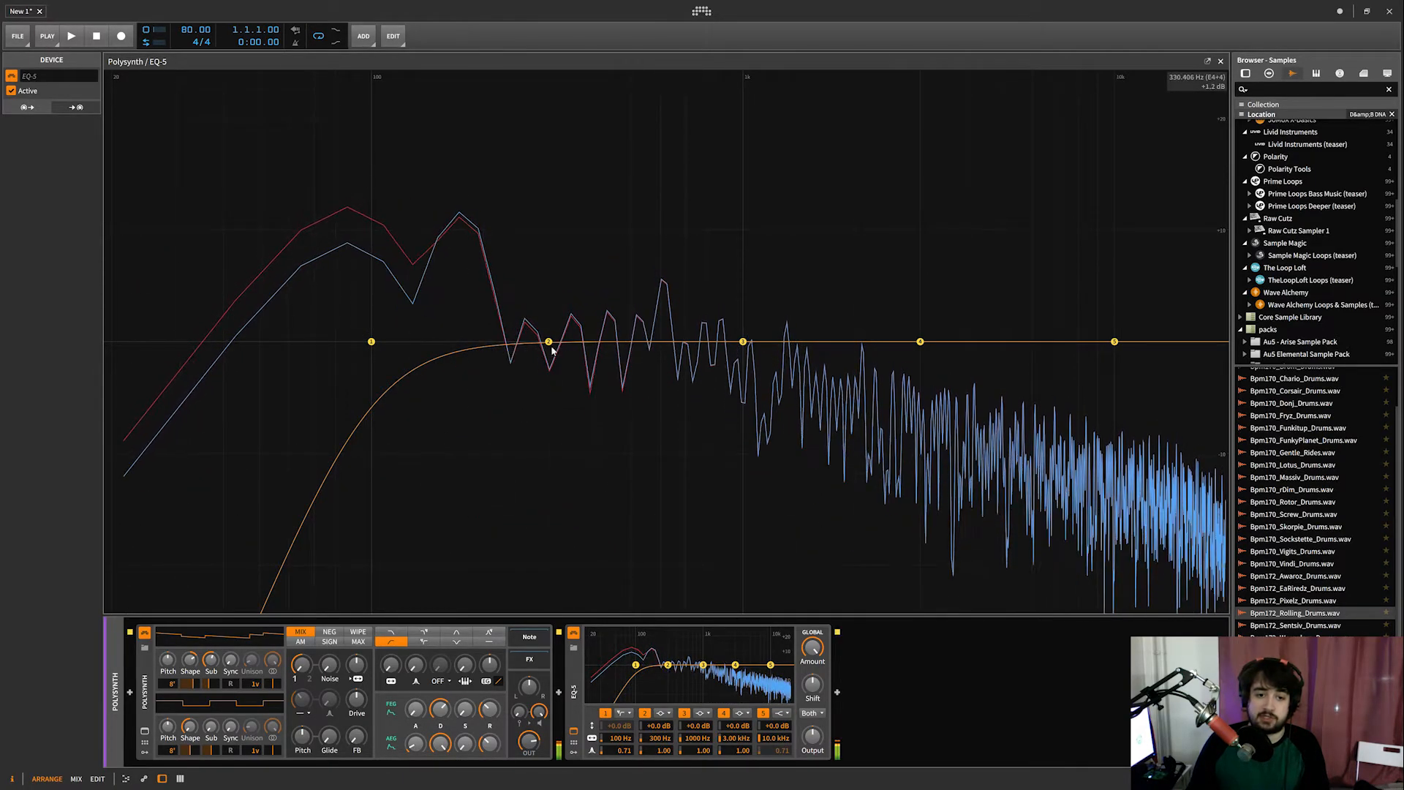
left_click_drag(549, 342, 621, 285)
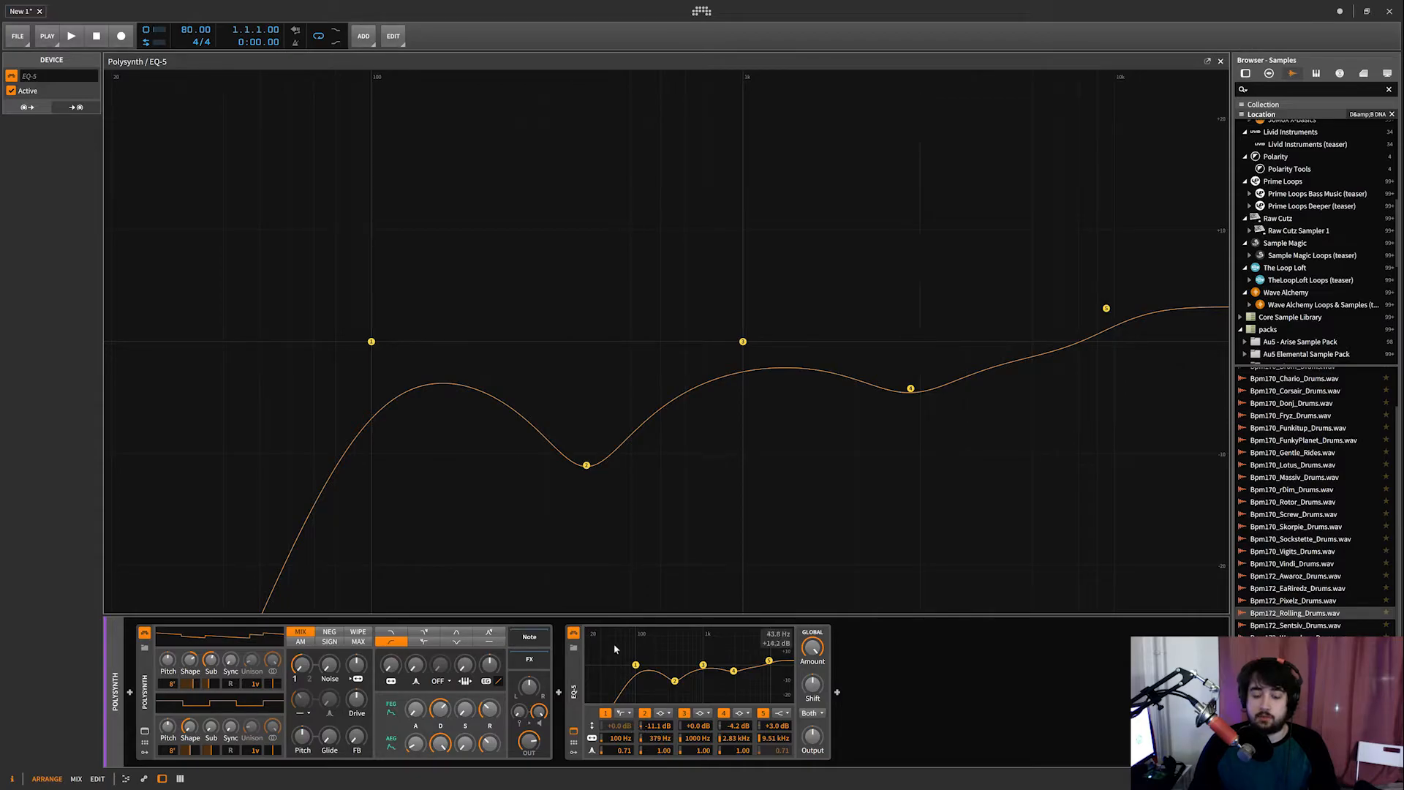
mouse_move(620, 738)
left_mouse_down()
mouse_move(620, 713)
mouse_move(618, 740)
left_mouse_up()
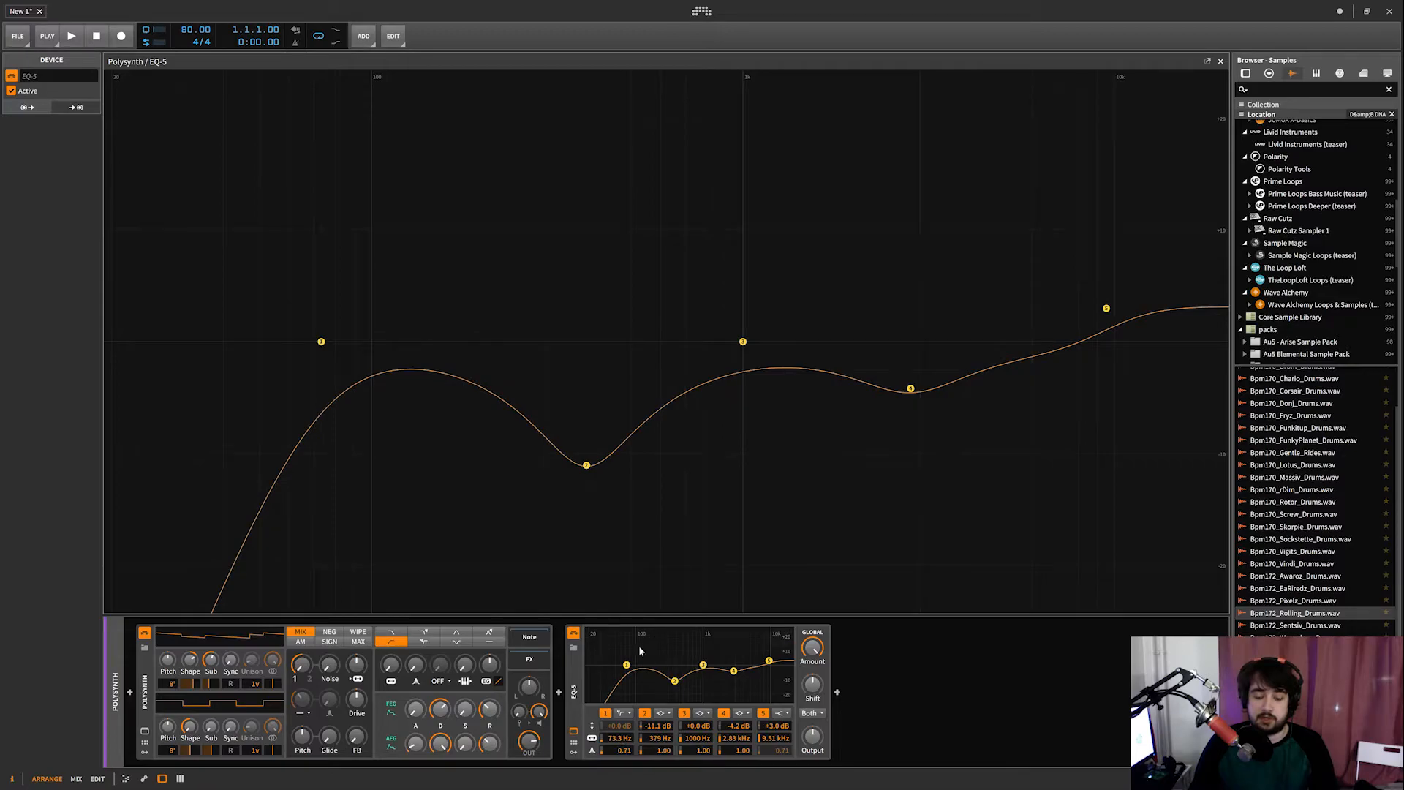
left_click(573, 683)
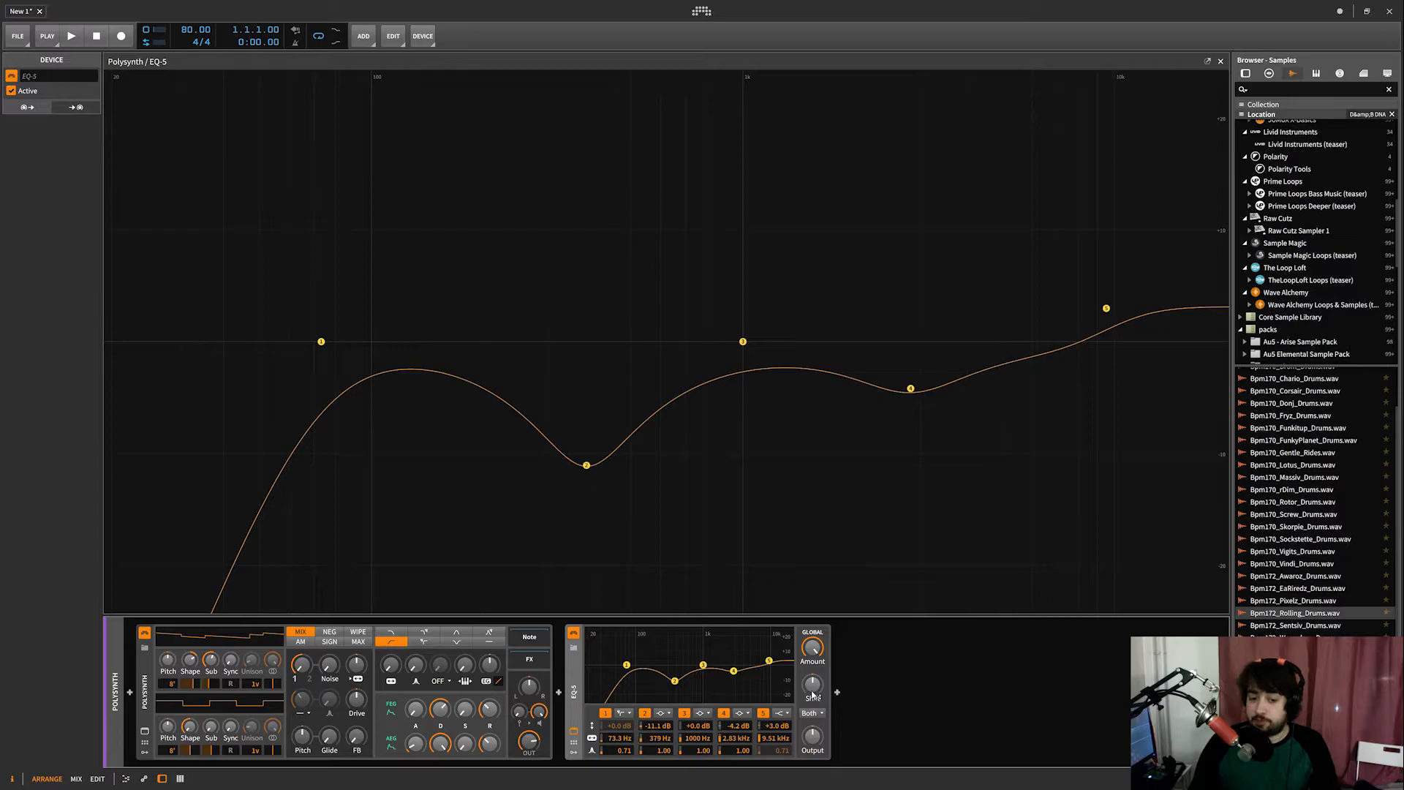
left_click_drag(812, 689, 811, 667)
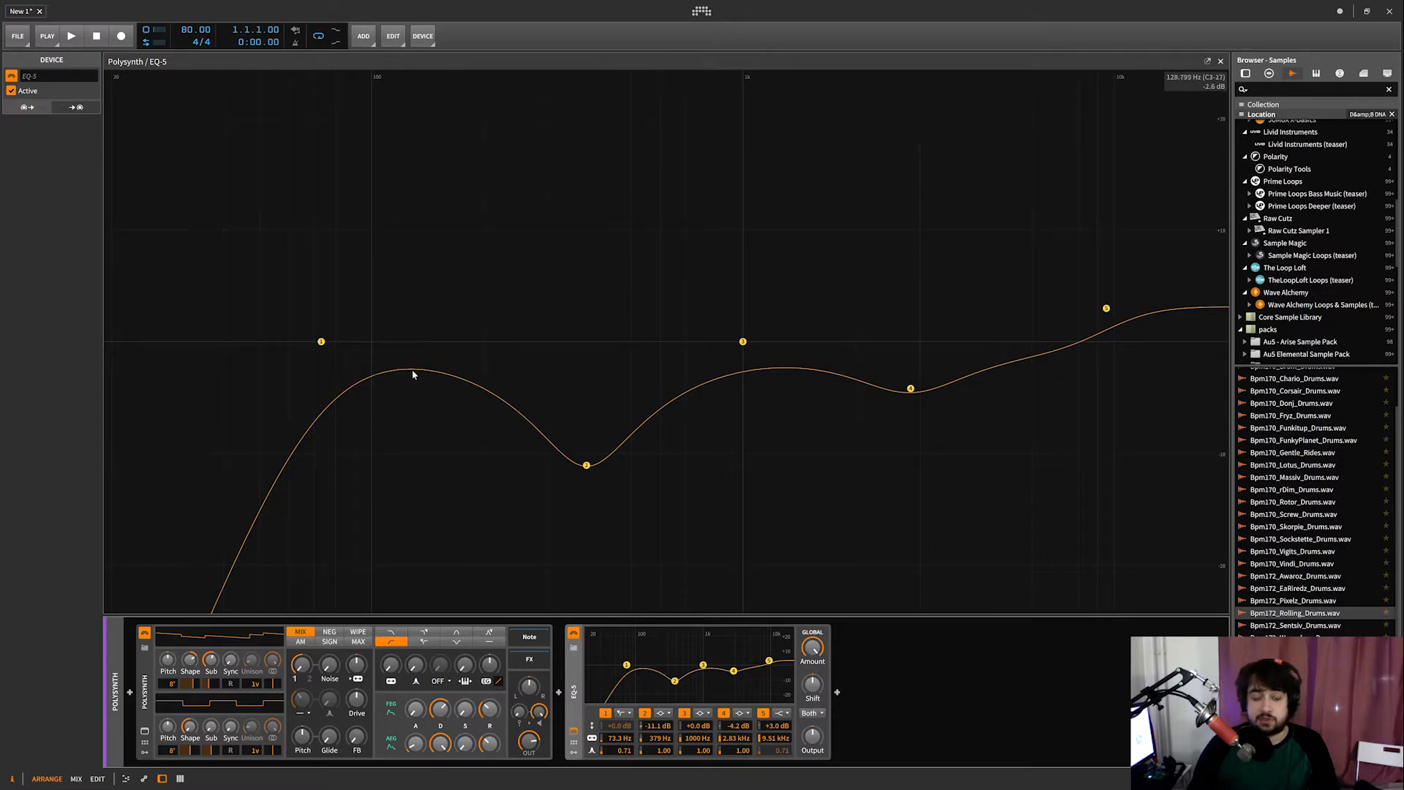
- Detach the Polysynth's EQ-5 display into its own window and shrink it to a small strip over the arranger
left_click(1208, 64)
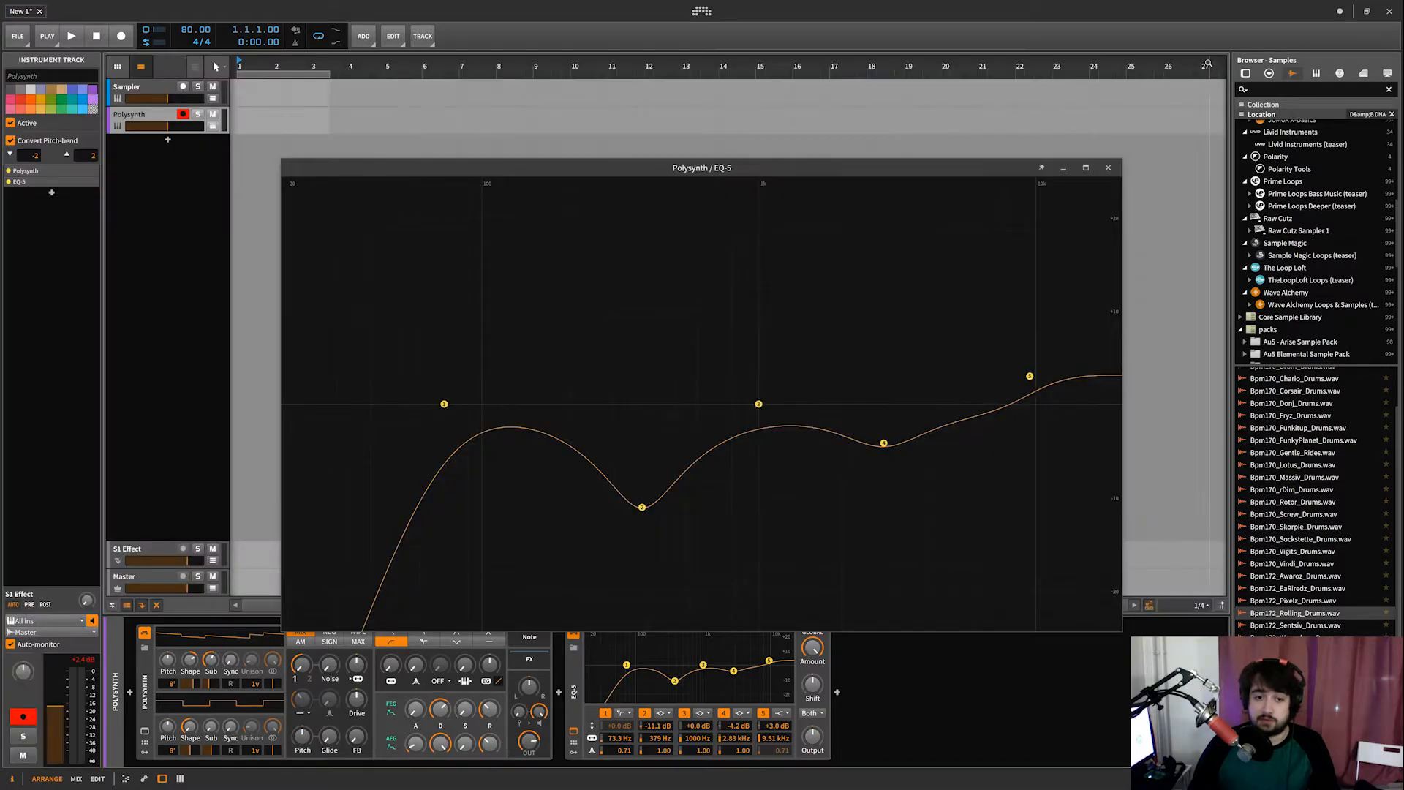
mouse_move(794, 168)
left_mouse_down()
mouse_move(946, 79)
mouse_move(1022, 62)
left_mouse_up()
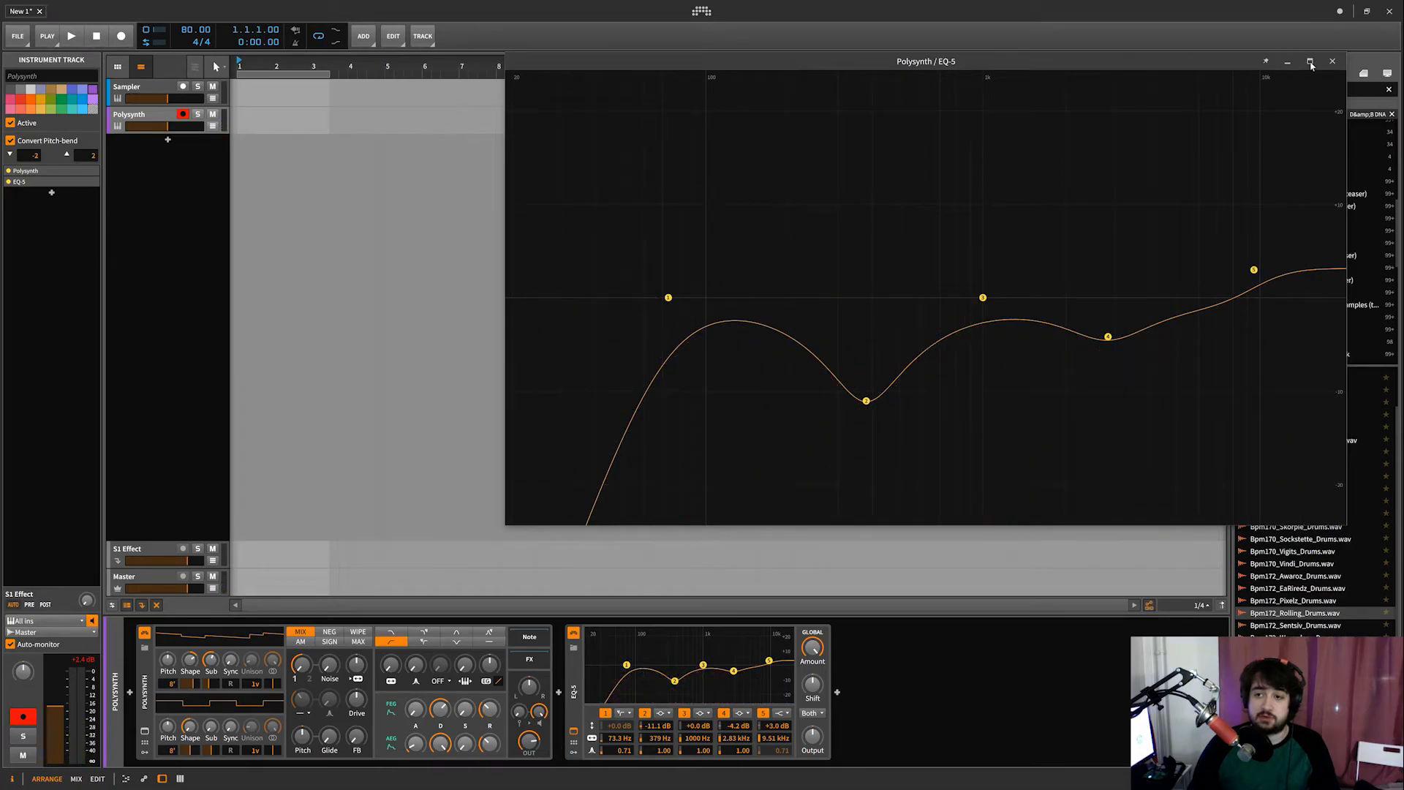
left_click_drag(1222, 67, 1118, 71)
left_click_drag(1245, 54, 1001, 191)
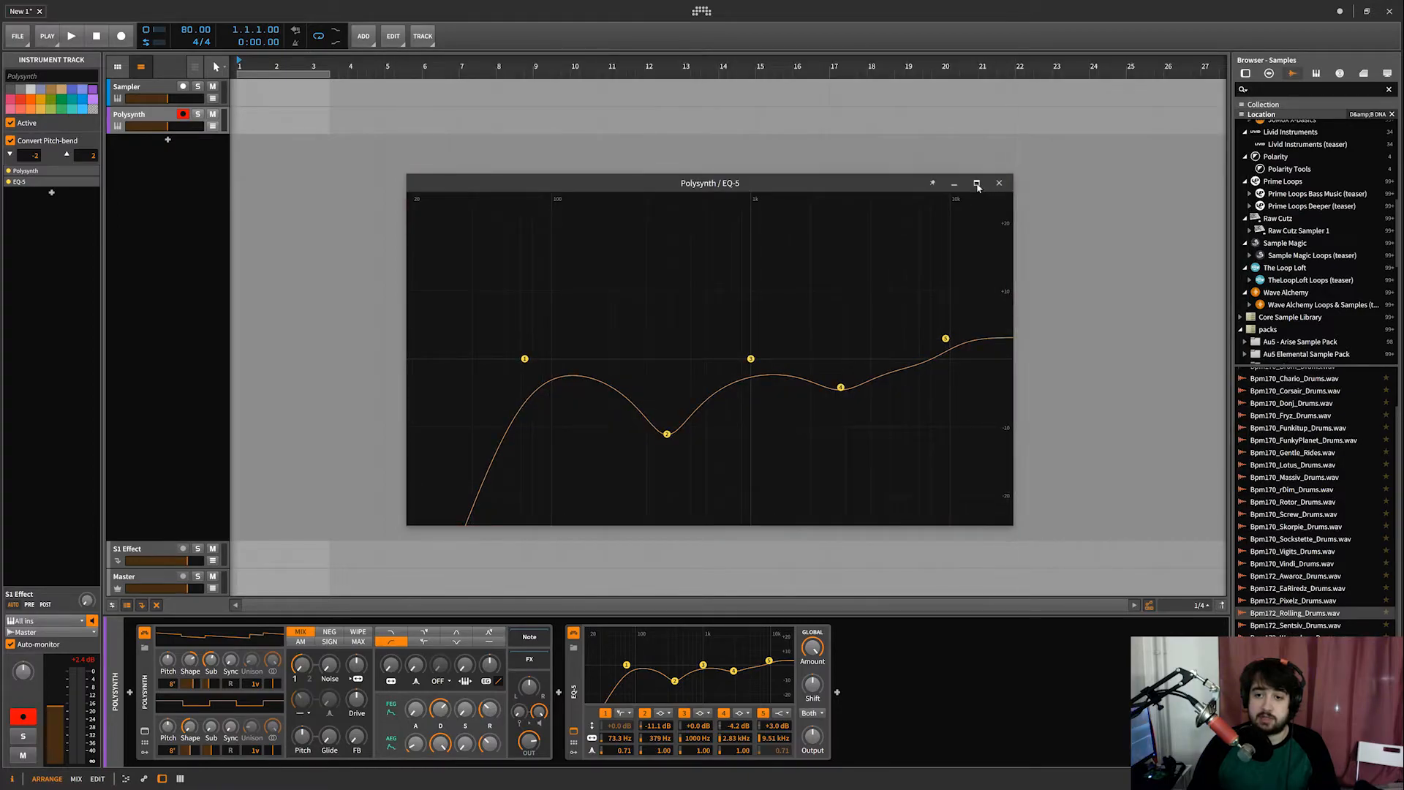
left_click_drag(1012, 174, 980, 359)
left_click_drag(740, 371, 973, 126)
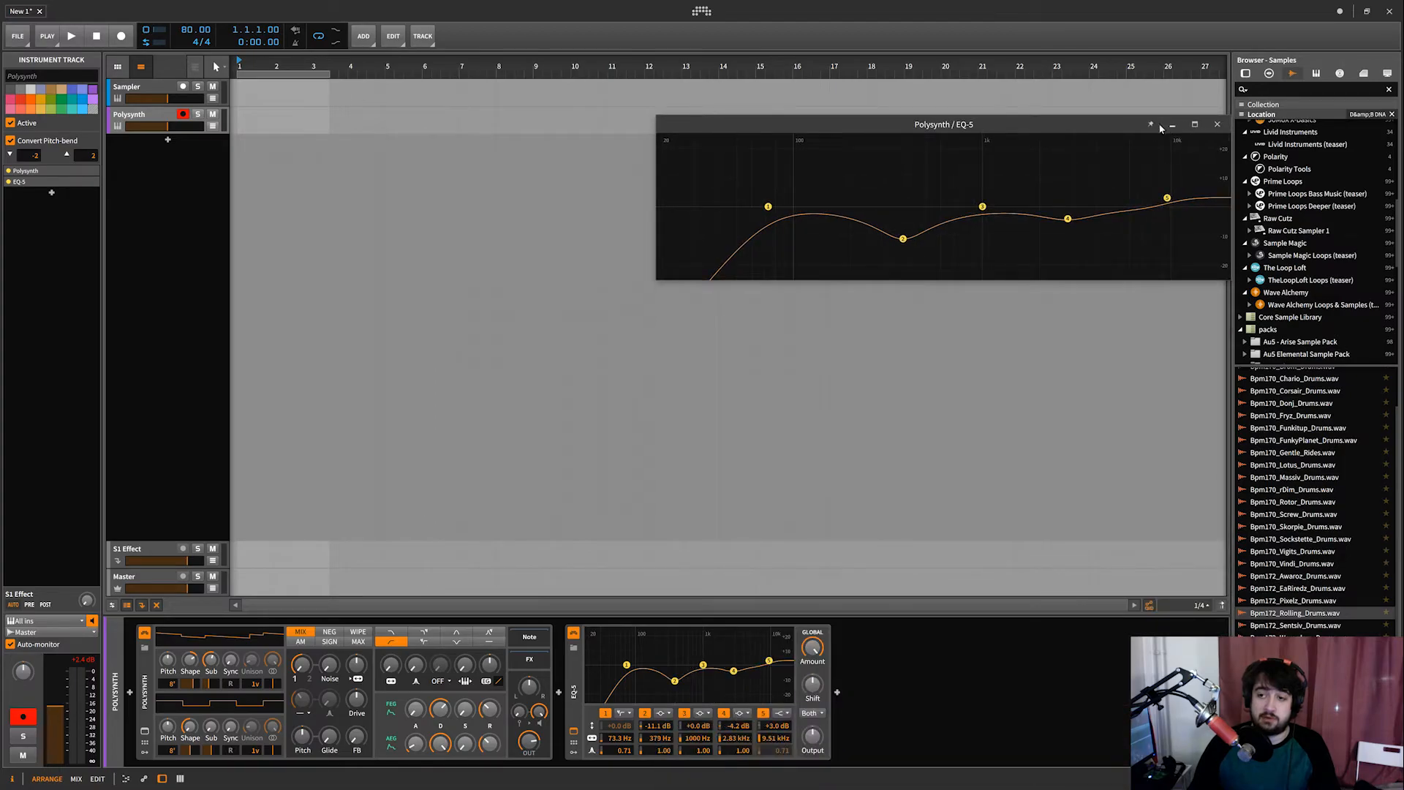
- Pin the Polysynth's EQ-5 window and park it over the browser's upper part
left_click_drag(1146, 128, 1112, 106)
left_click(517, 215)
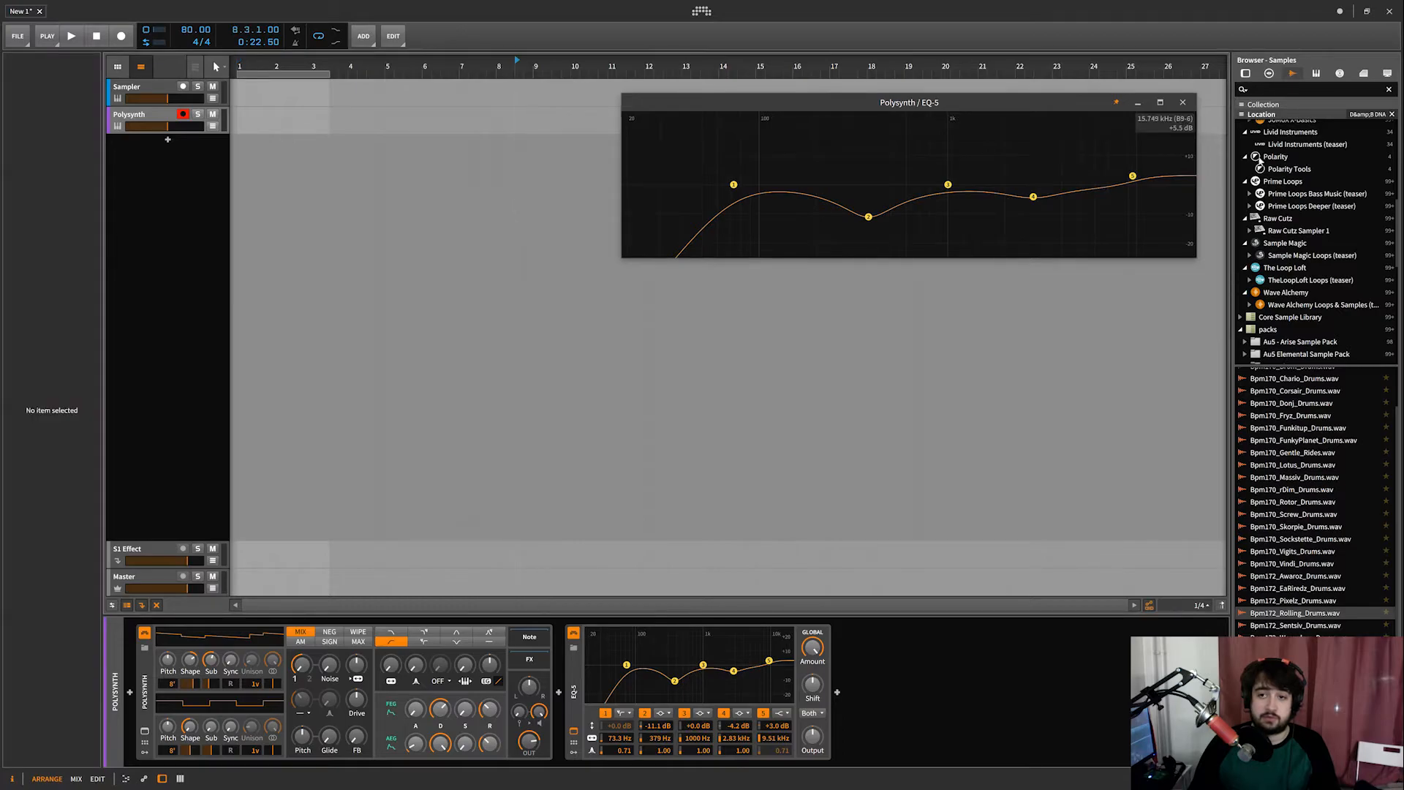
left_click_drag(1027, 108, 1177, 16)
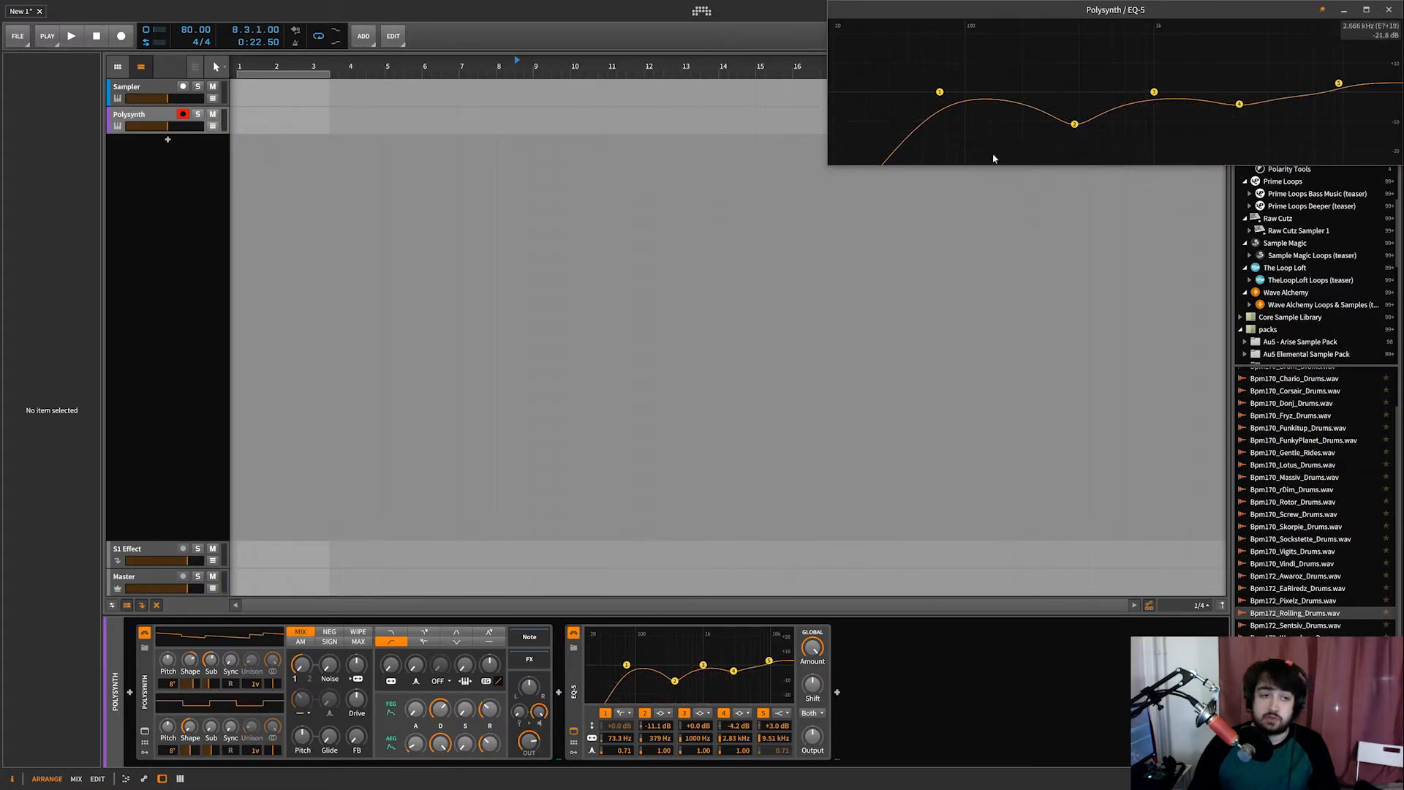
- Switch between the Sampler and Polysynth tracks while the EQ-5 window is pinned, ending on the Sampler
left_click(157, 89)
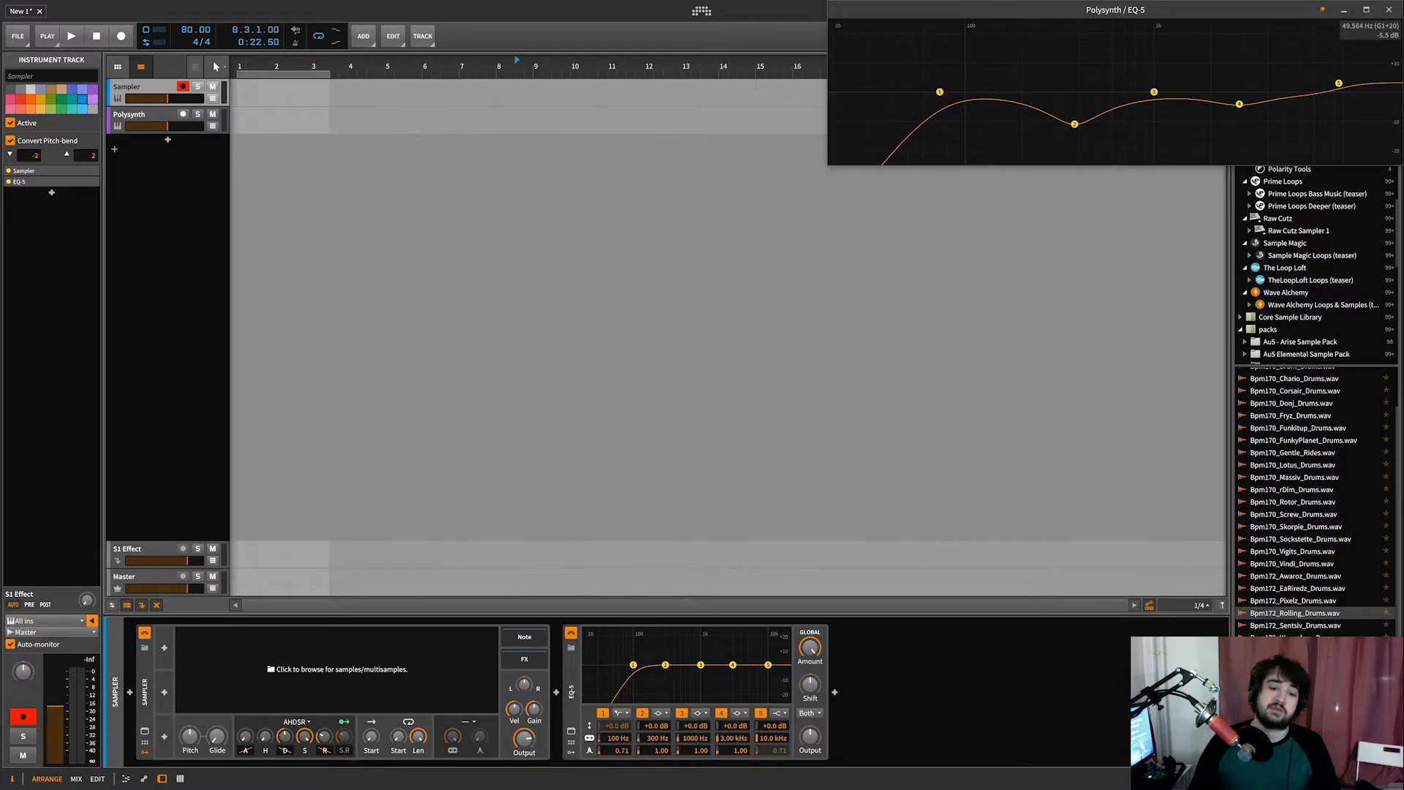
left_click(160, 115)
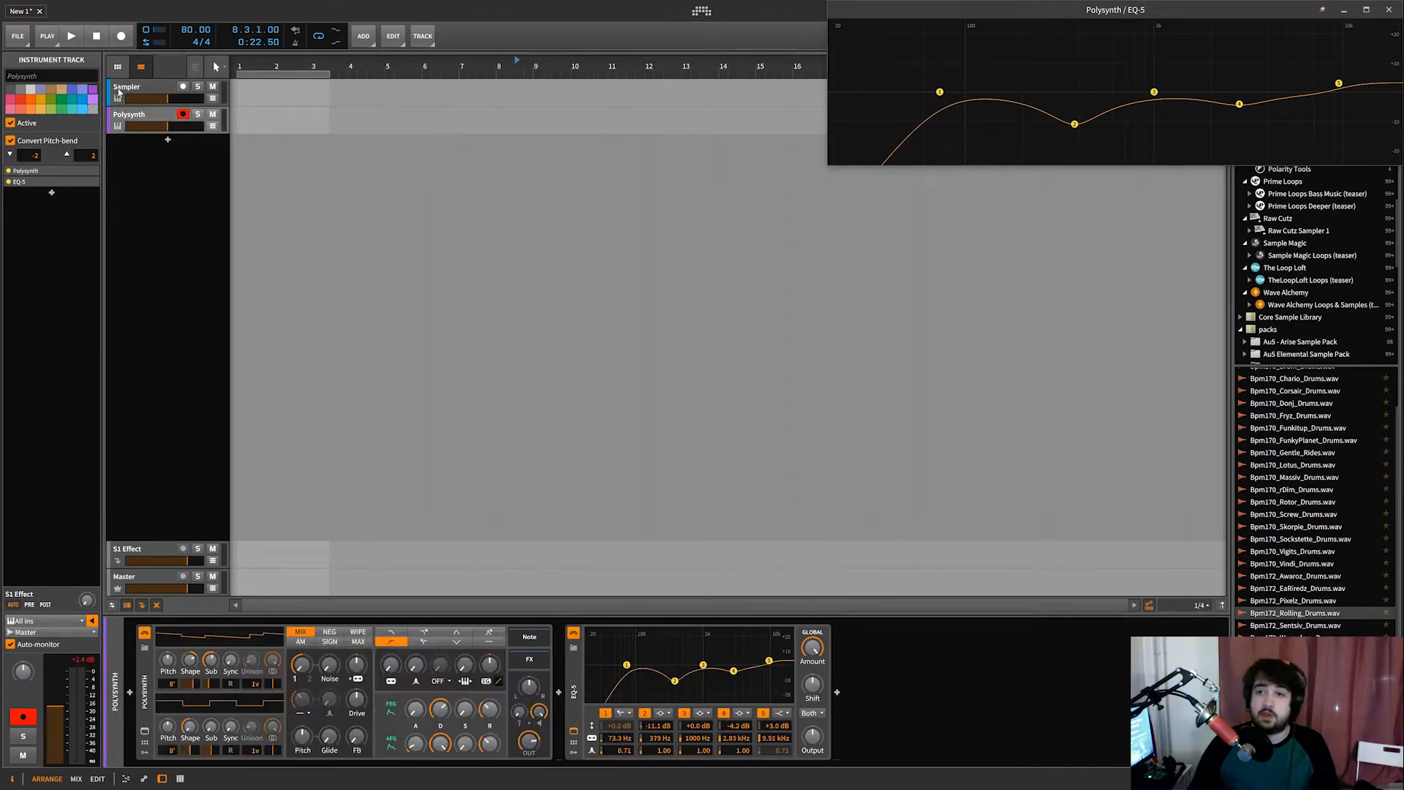
left_click(142, 88)
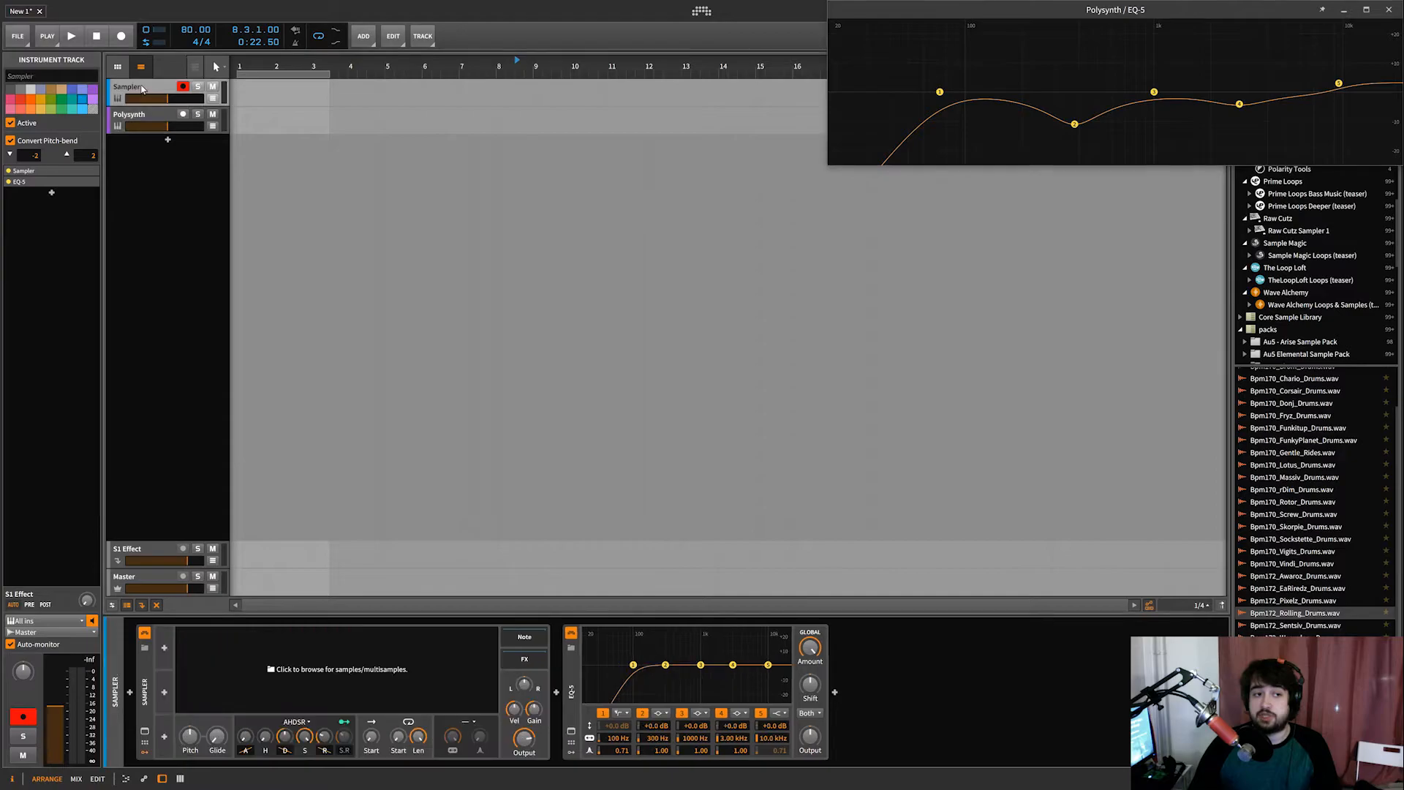
- Detach the Sampler's EQ-5 display into its own window and place it beside the Polysynth's EQ-5 window
left_click(572, 732)
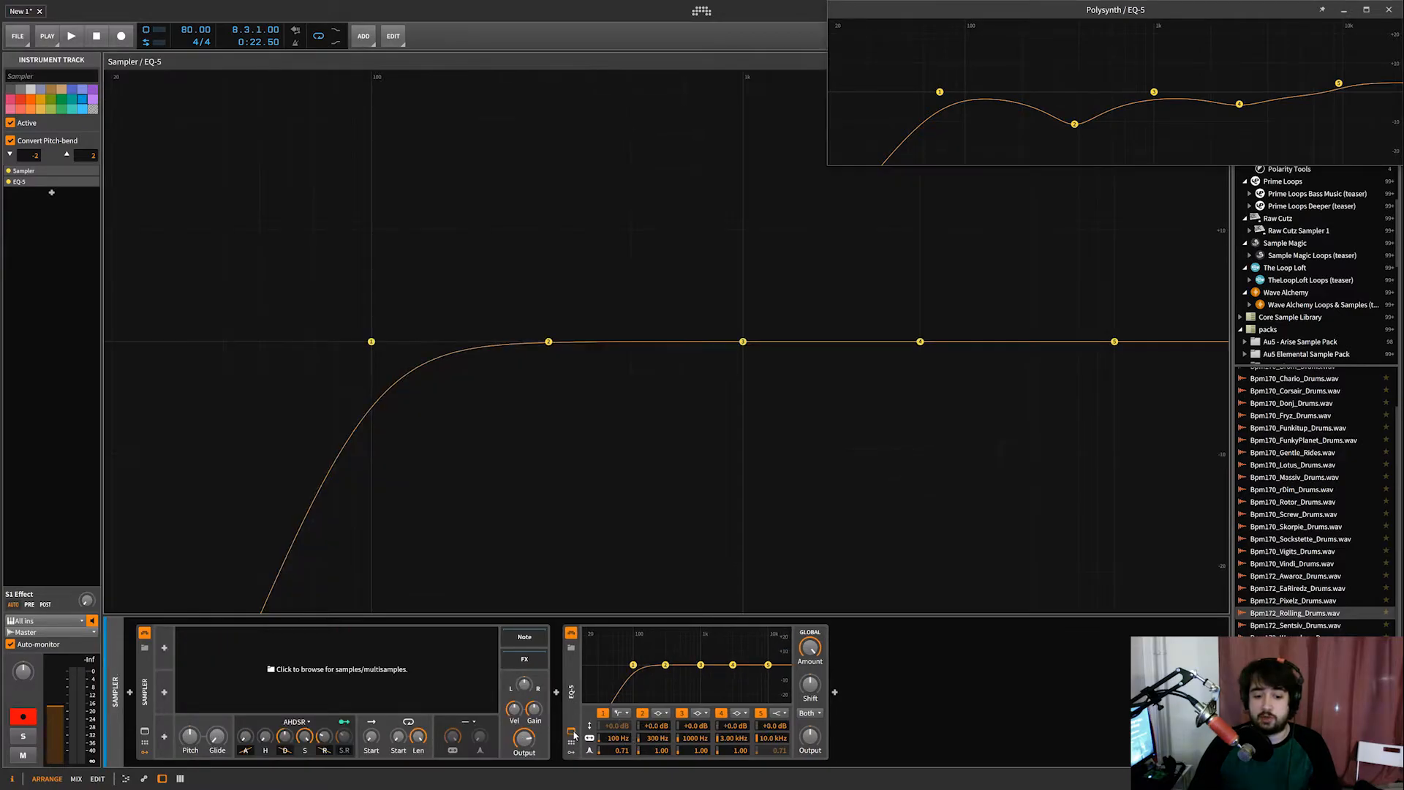
left_click(1321, 10)
left_click_drag(956, 27, 944, 212)
left_click(1207, 64)
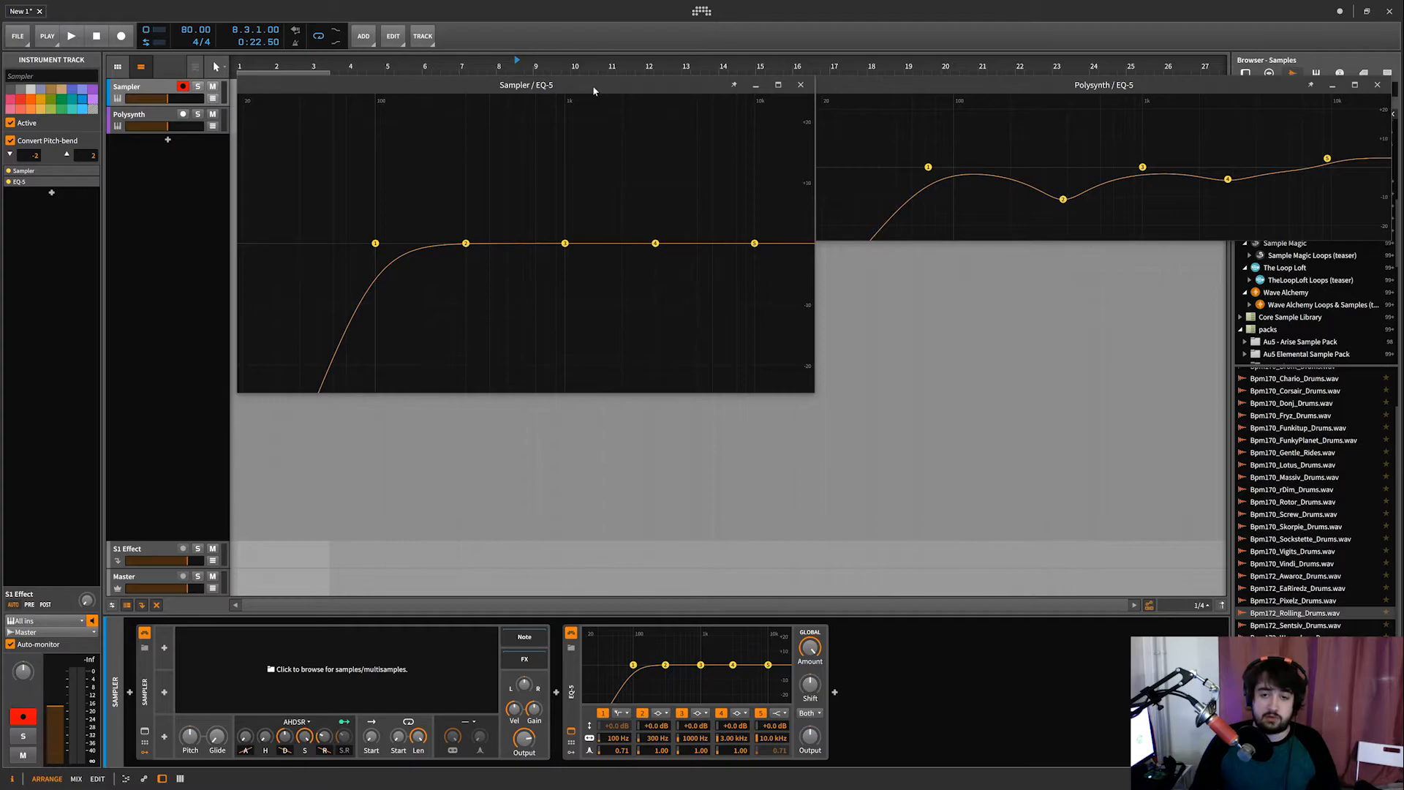
- Return to the Polysynth track and close both floating EQ-5 windows
left_click(855, 506)
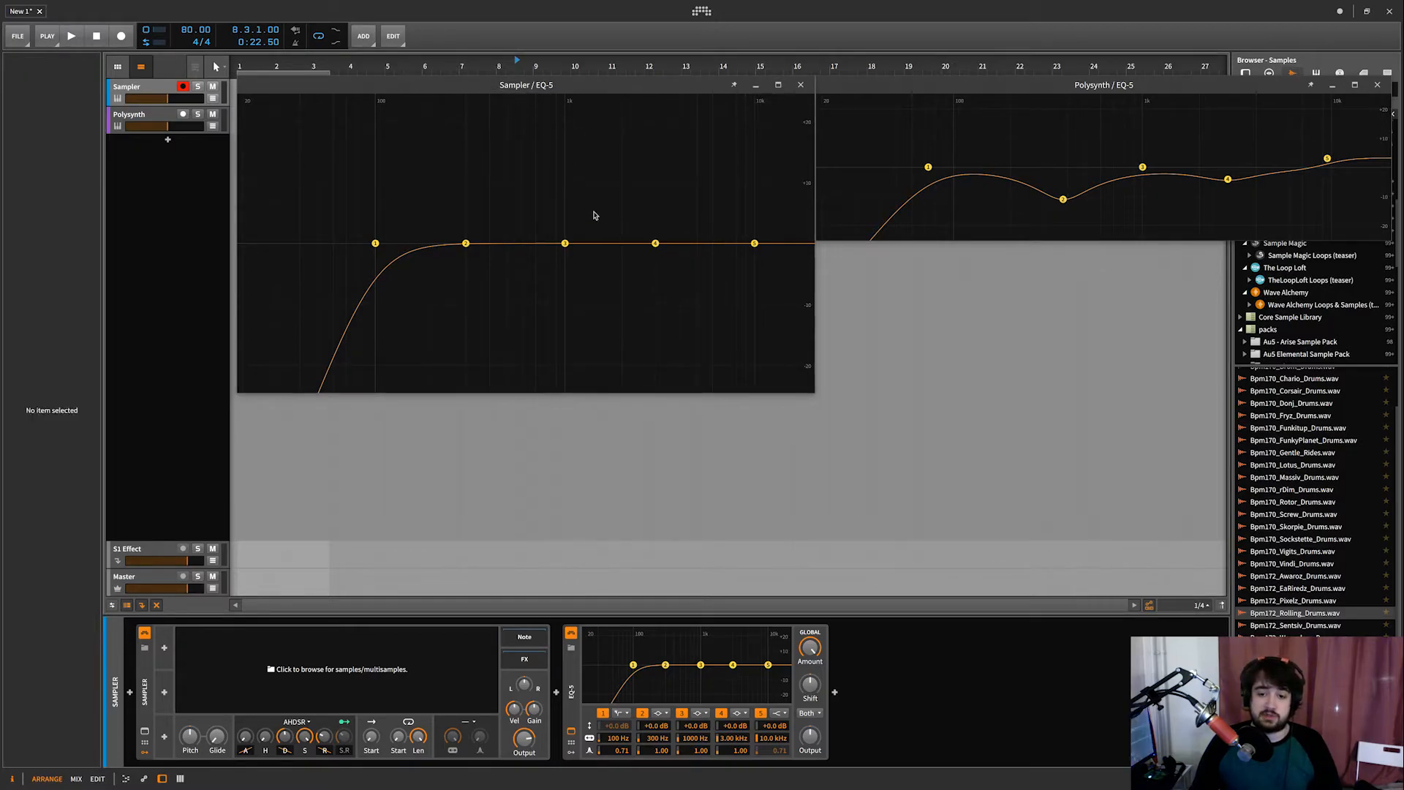
left_click(130, 122)
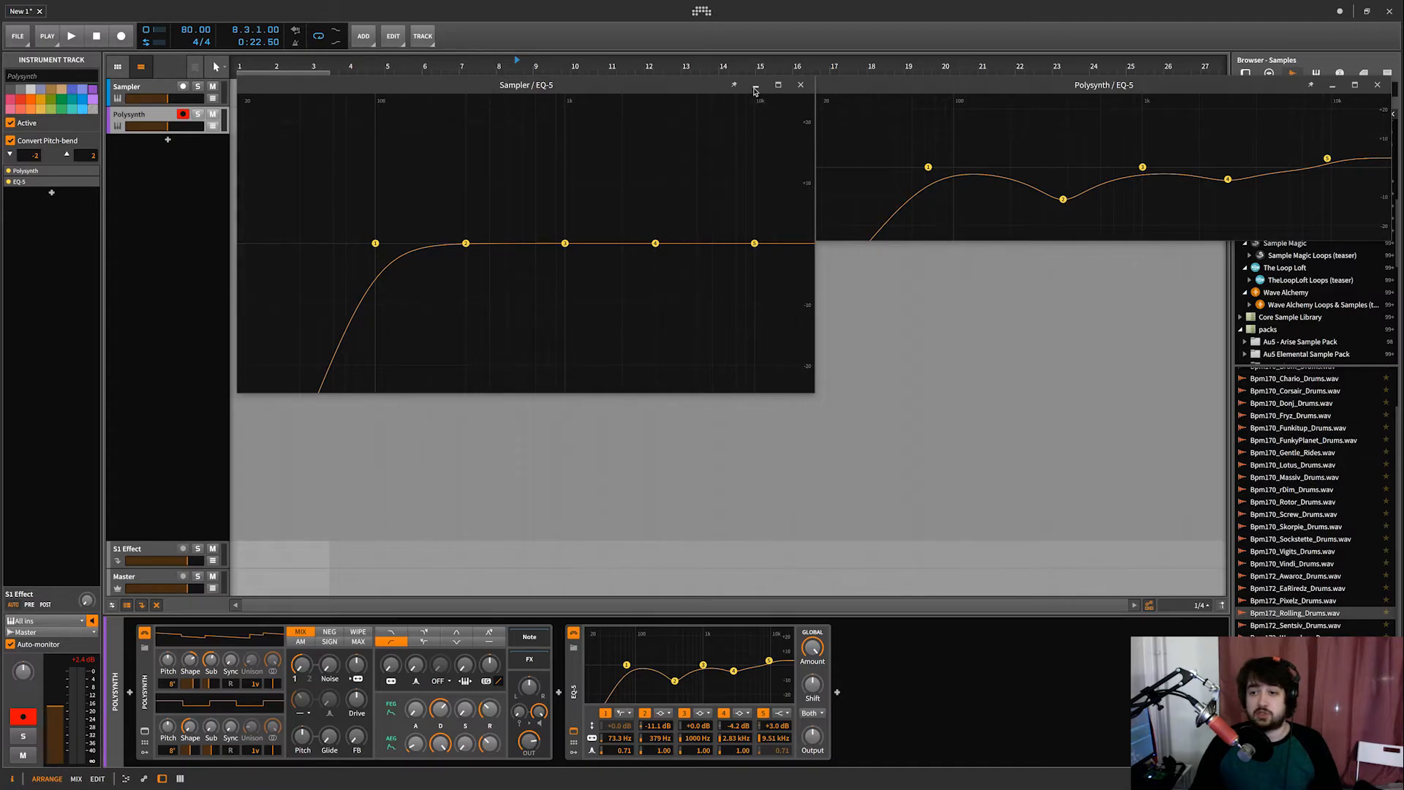
left_click_drag(635, 93, 892, 288)
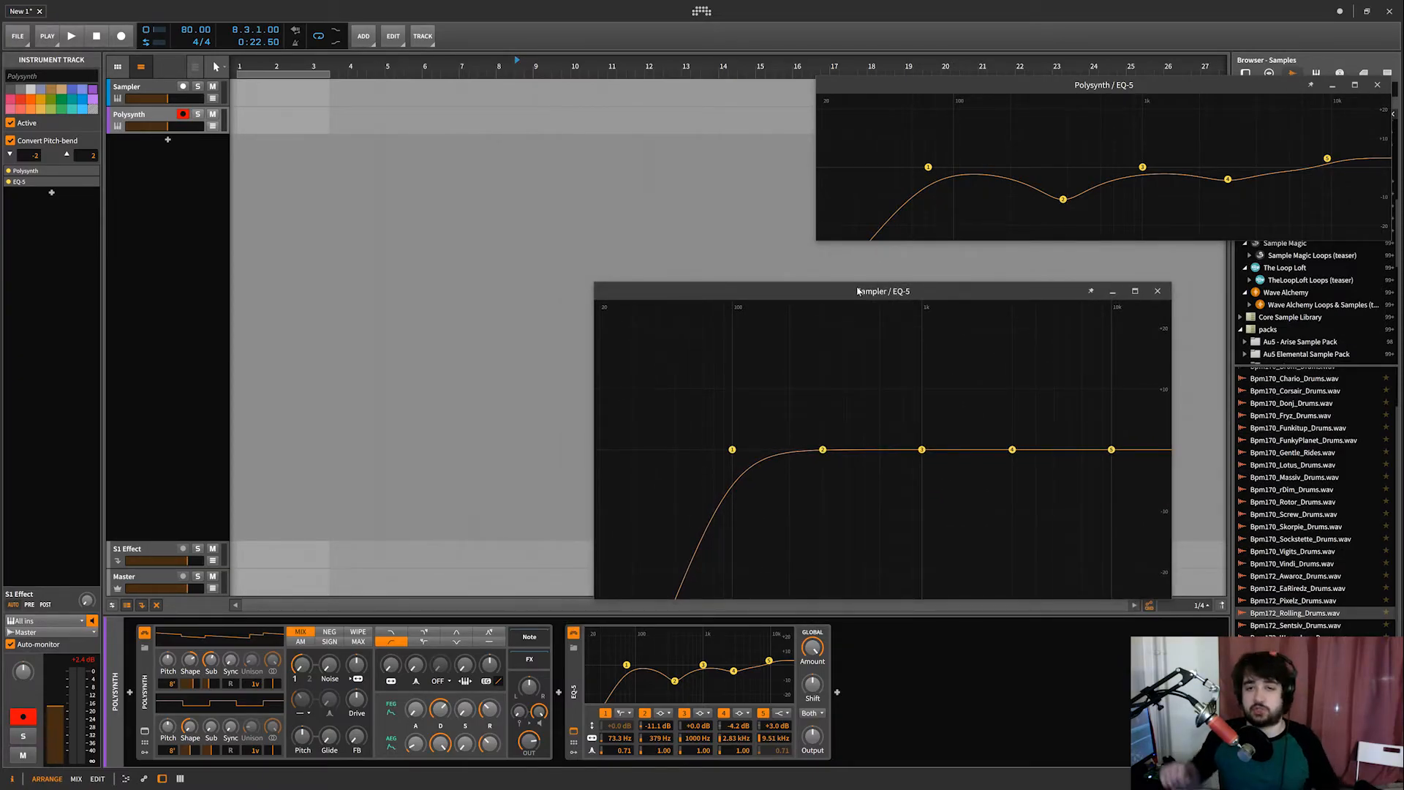
left_click(1157, 291)
left_click(1377, 85)
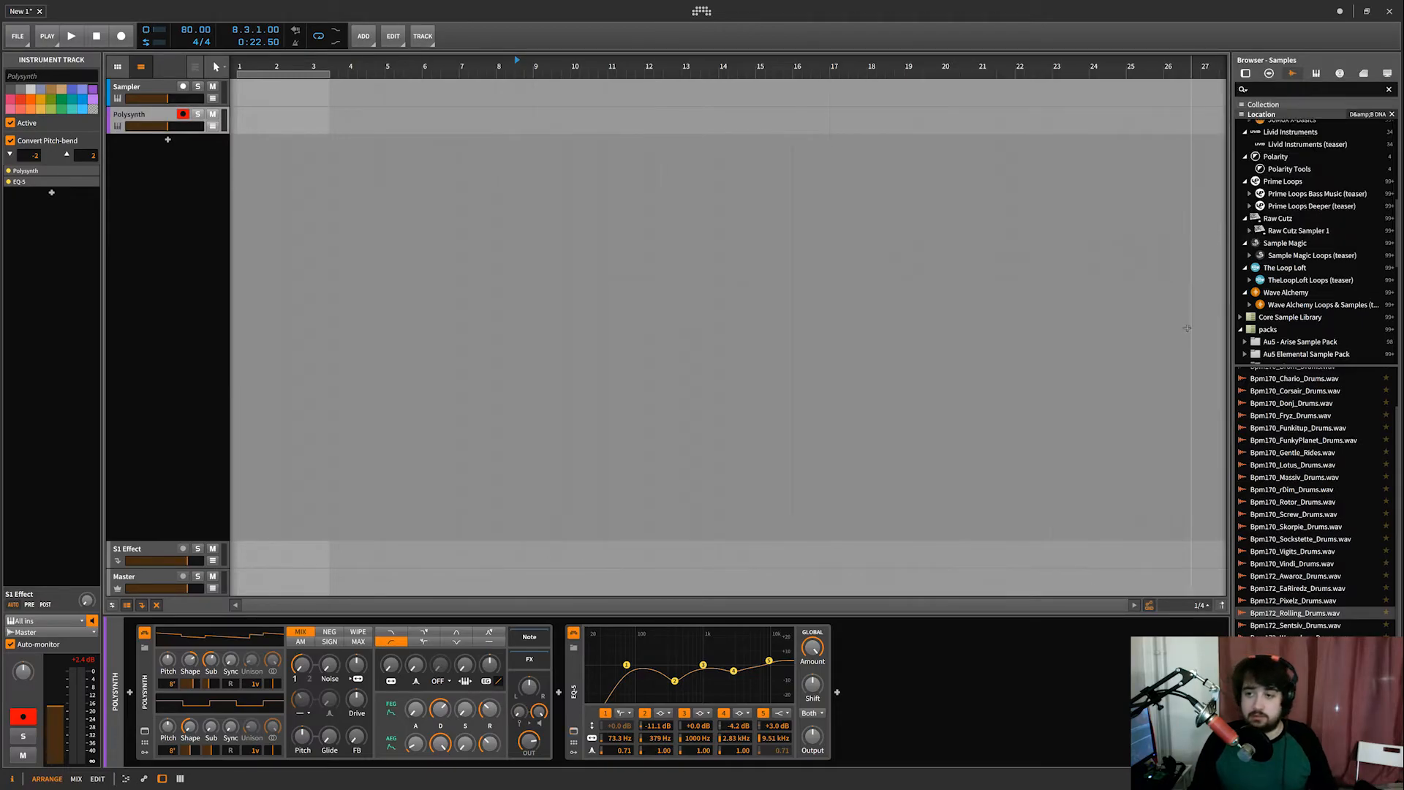
- Add a Spectrum Analyzer after the Polysynth's EQ-5 and open its expanded view
left_click(151, 88)
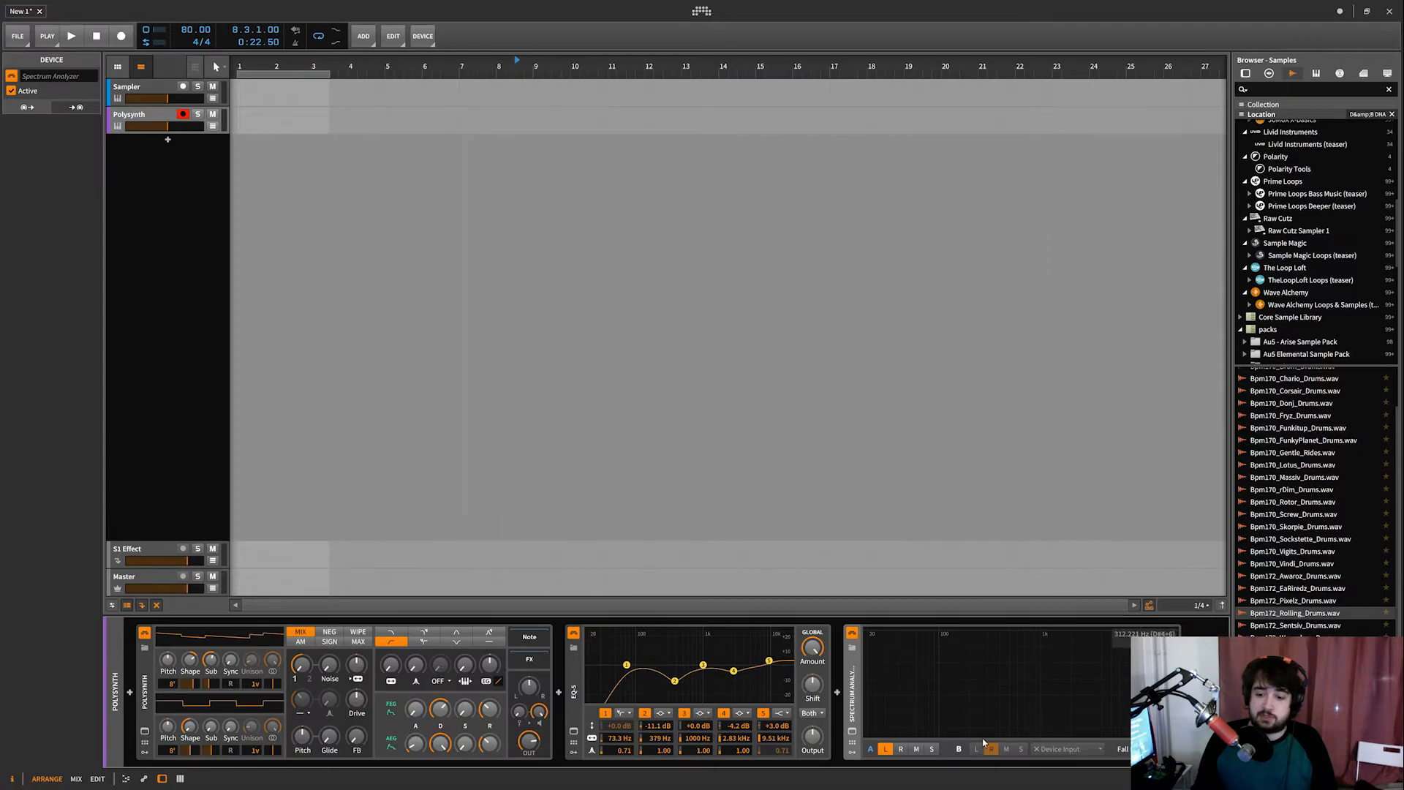
left_click(852, 732)
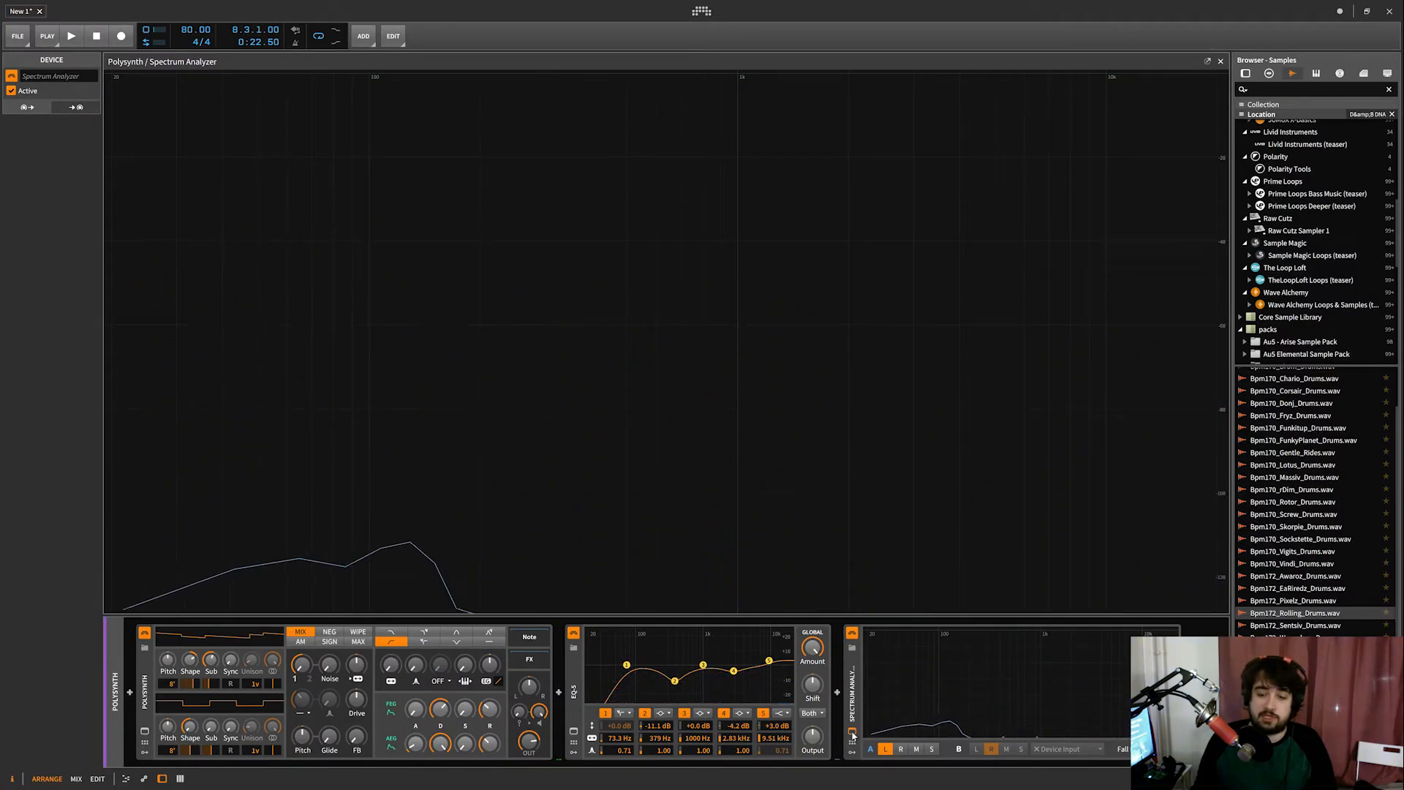
- Switch from the Spectrum Analyzer's expanded view to the Polysynth's, detach it into its own window, and close that window
left_click(852, 733)
left_click(145, 746)
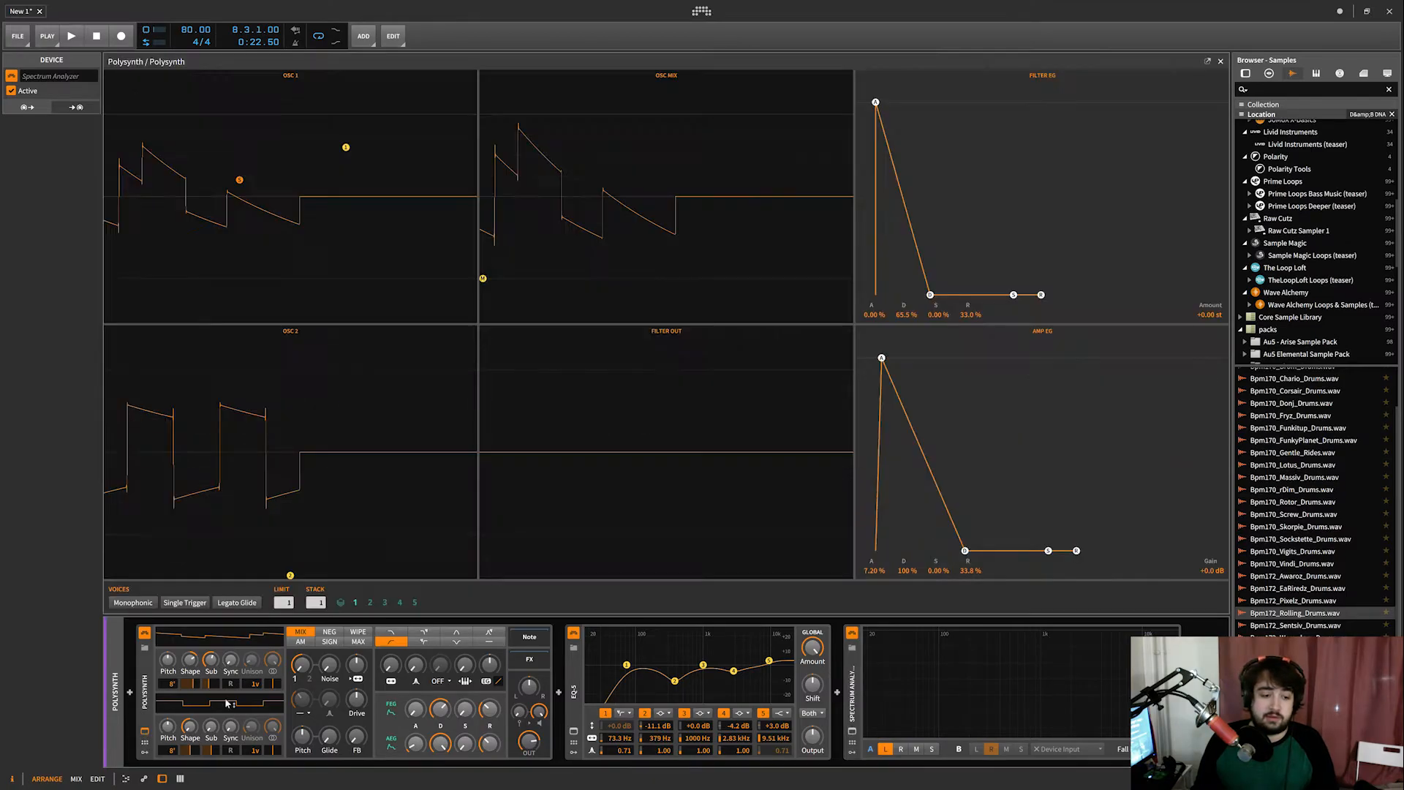
left_click_drag(822, 169, 893, 70)
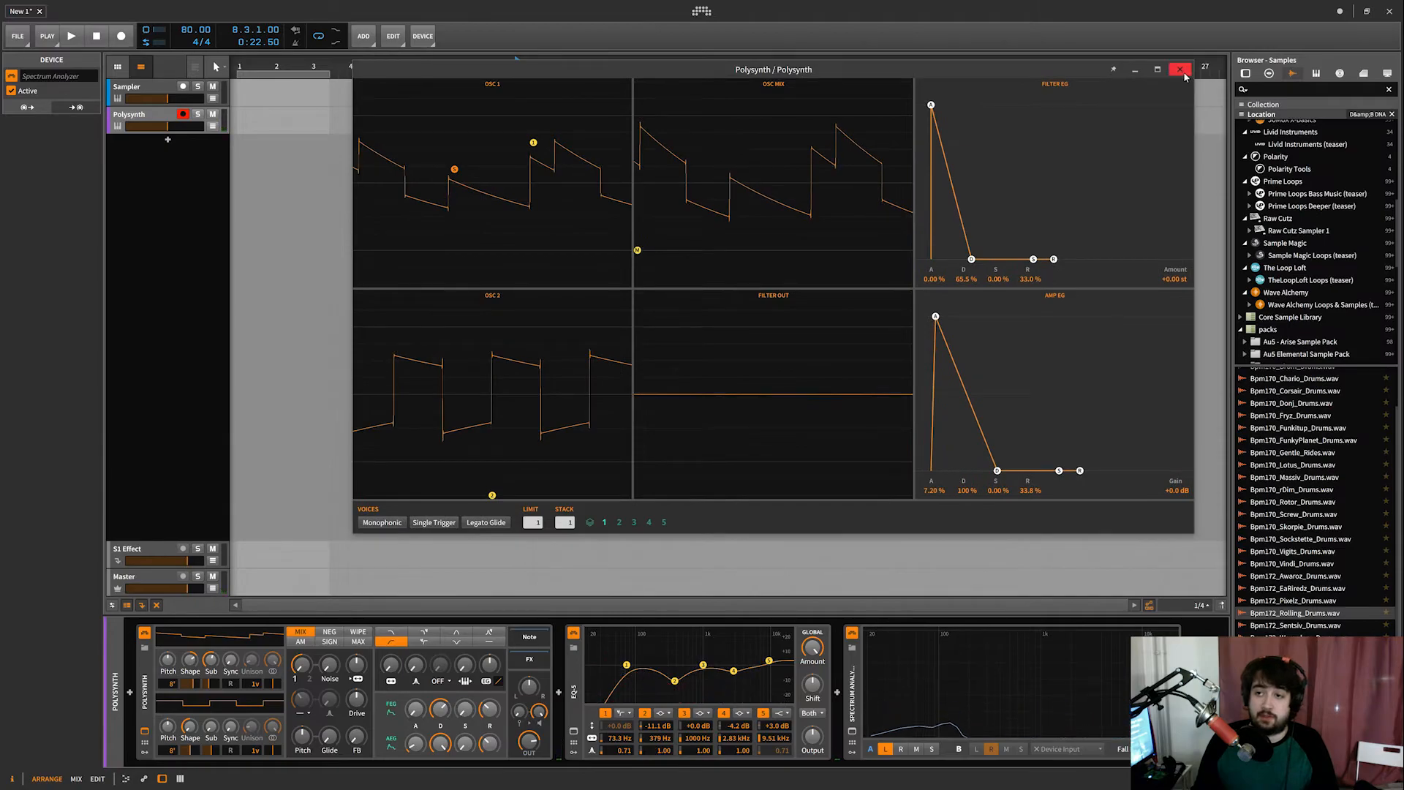
left_click(1181, 70)
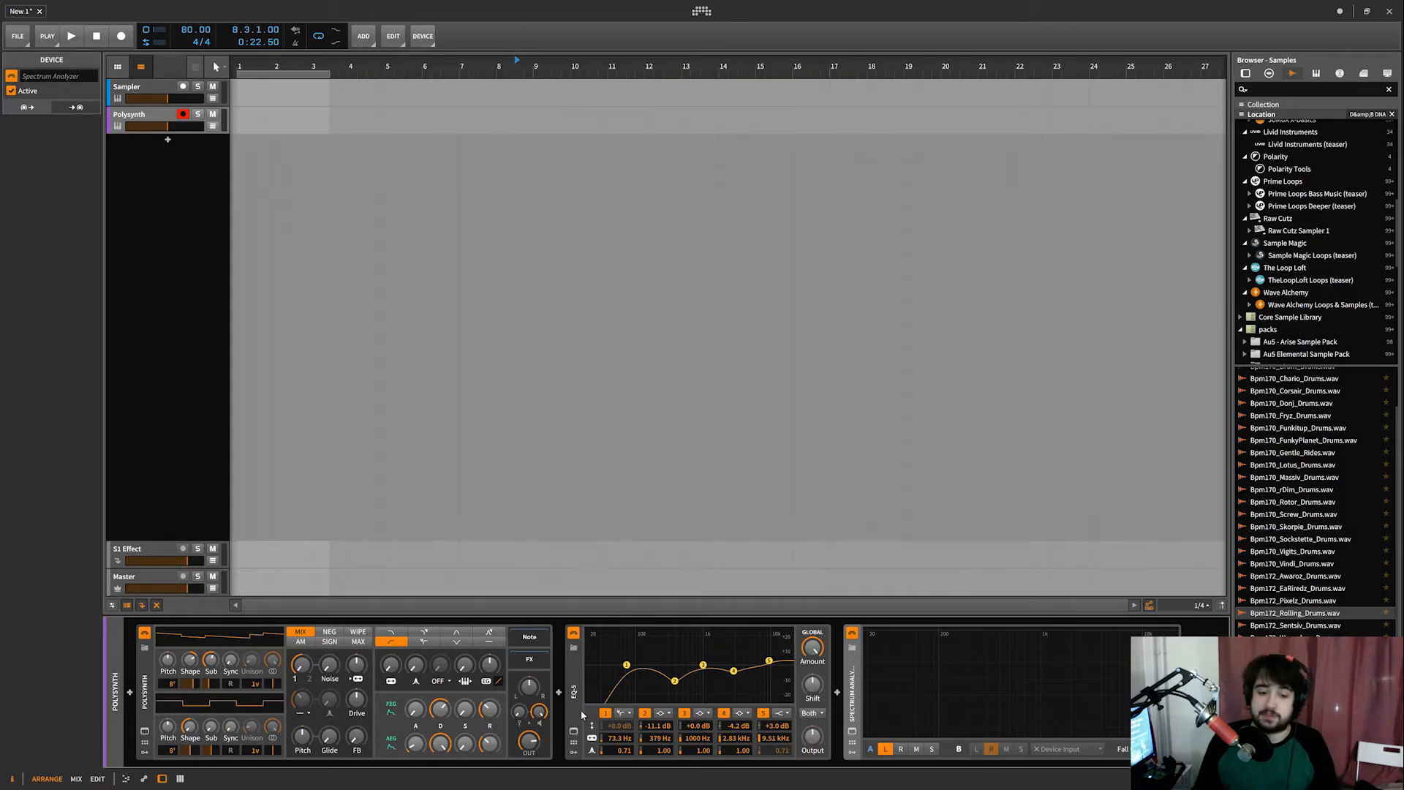
- Delete the EQ-5 and the Spectrum Analyzer from the Polysynth track
left_click(575, 713)
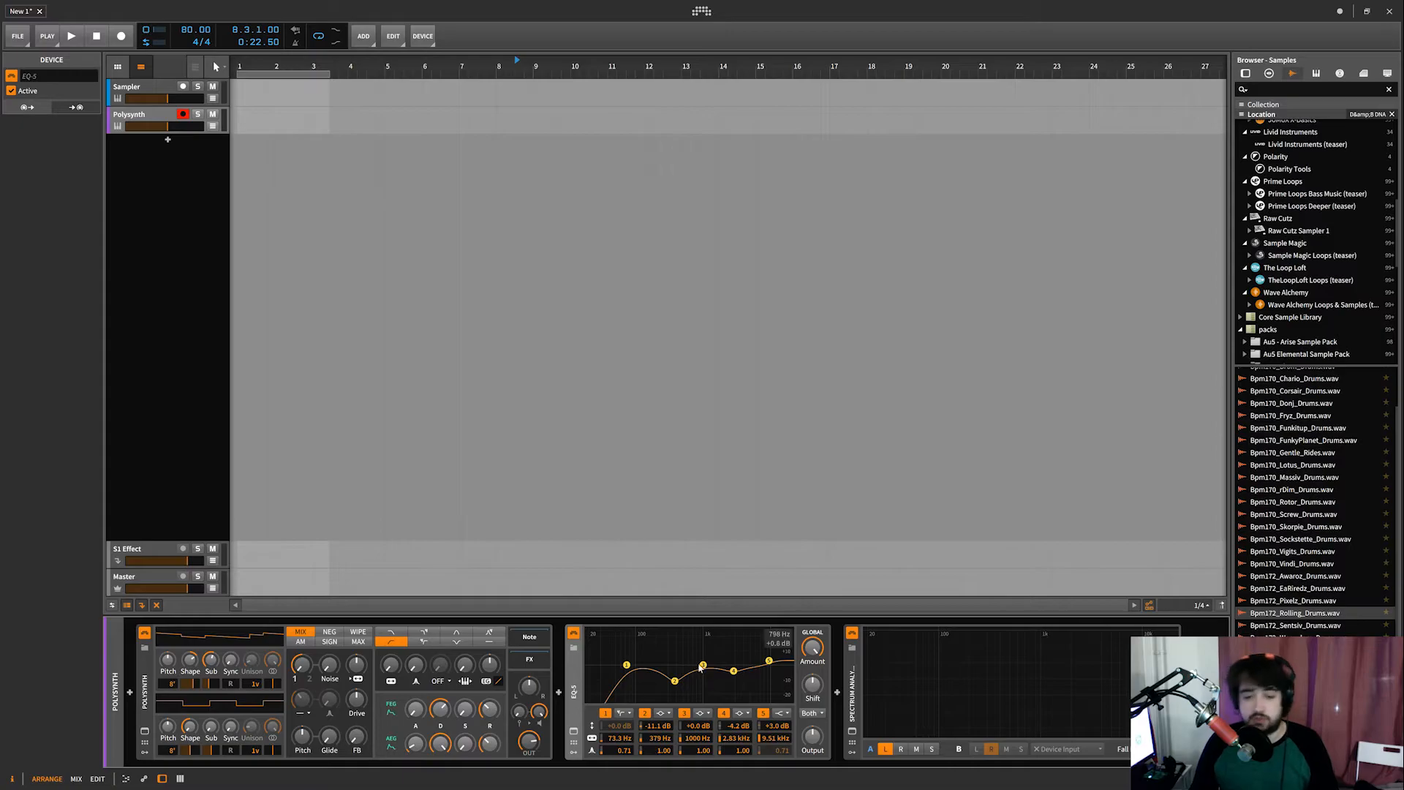
key("Delete")
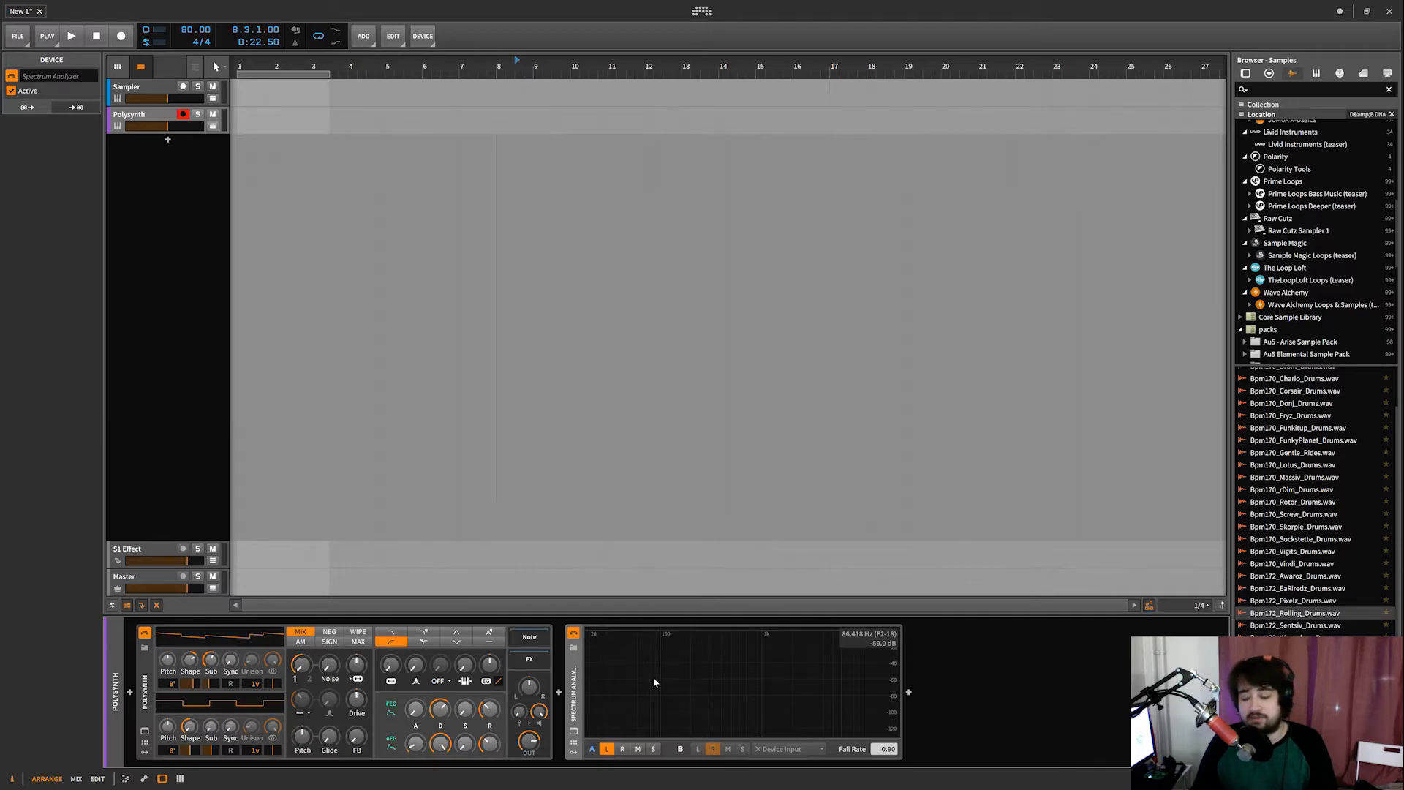
key("Delete")
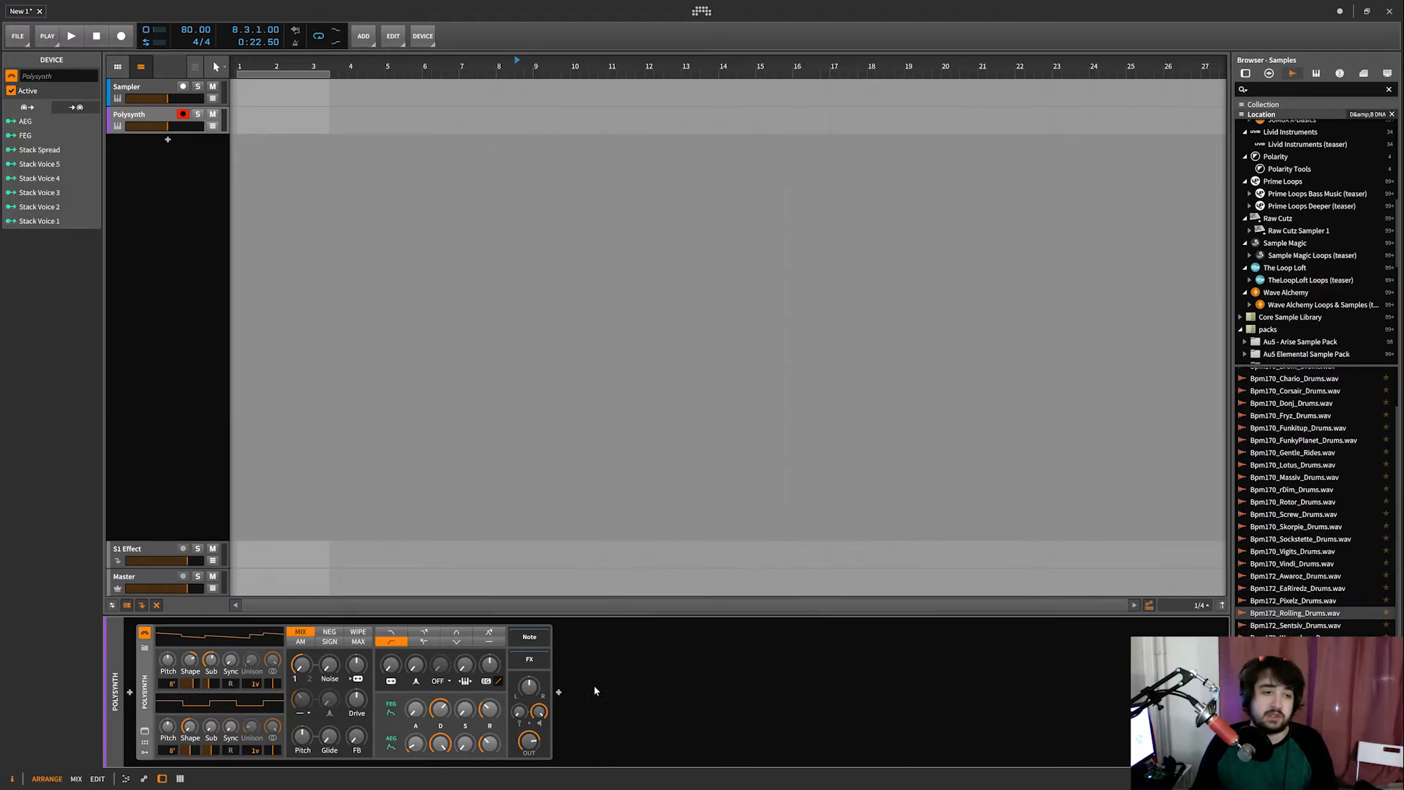
- Select the Sampler track and briefly show the Sampler's expanded view before closing it
left_click(146, 91)
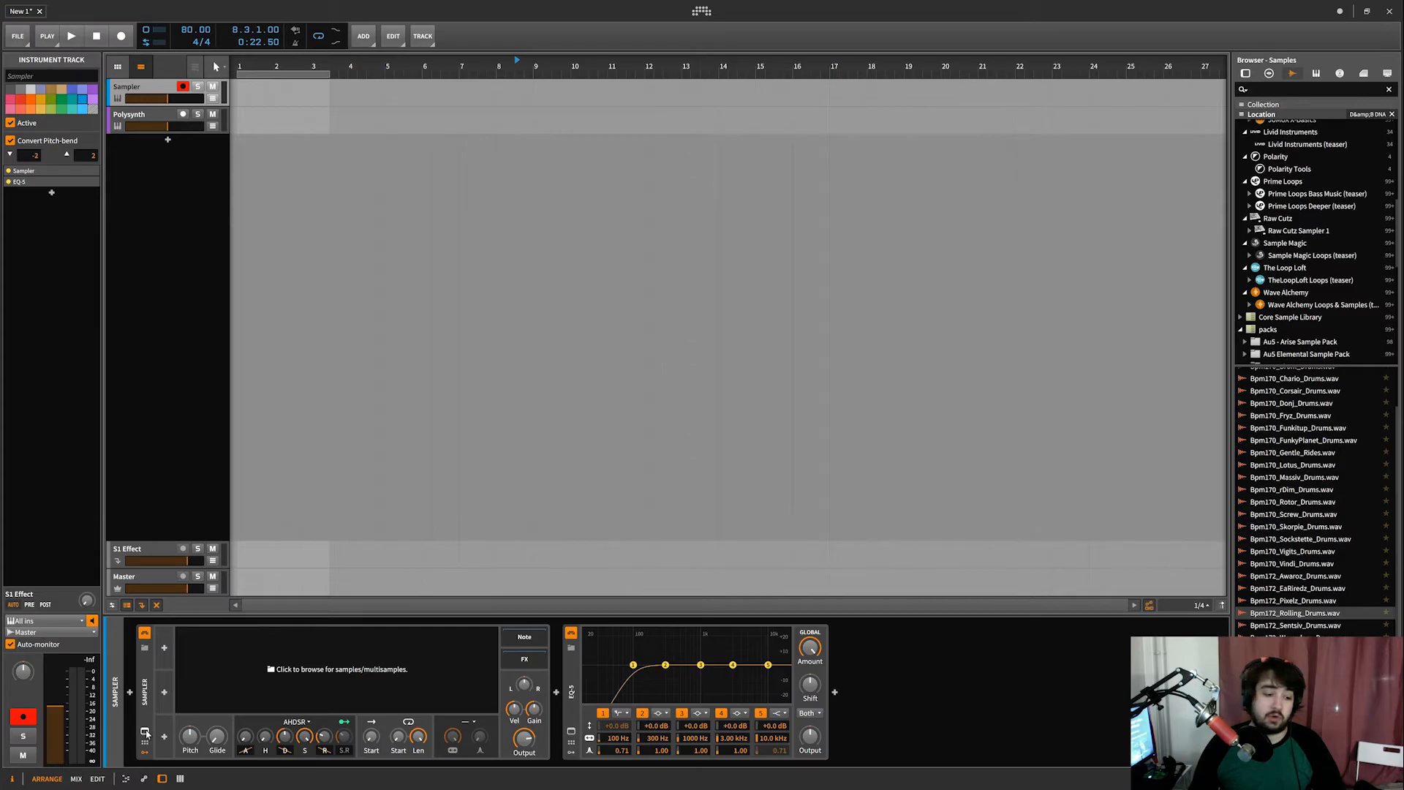
left_click(145, 732)
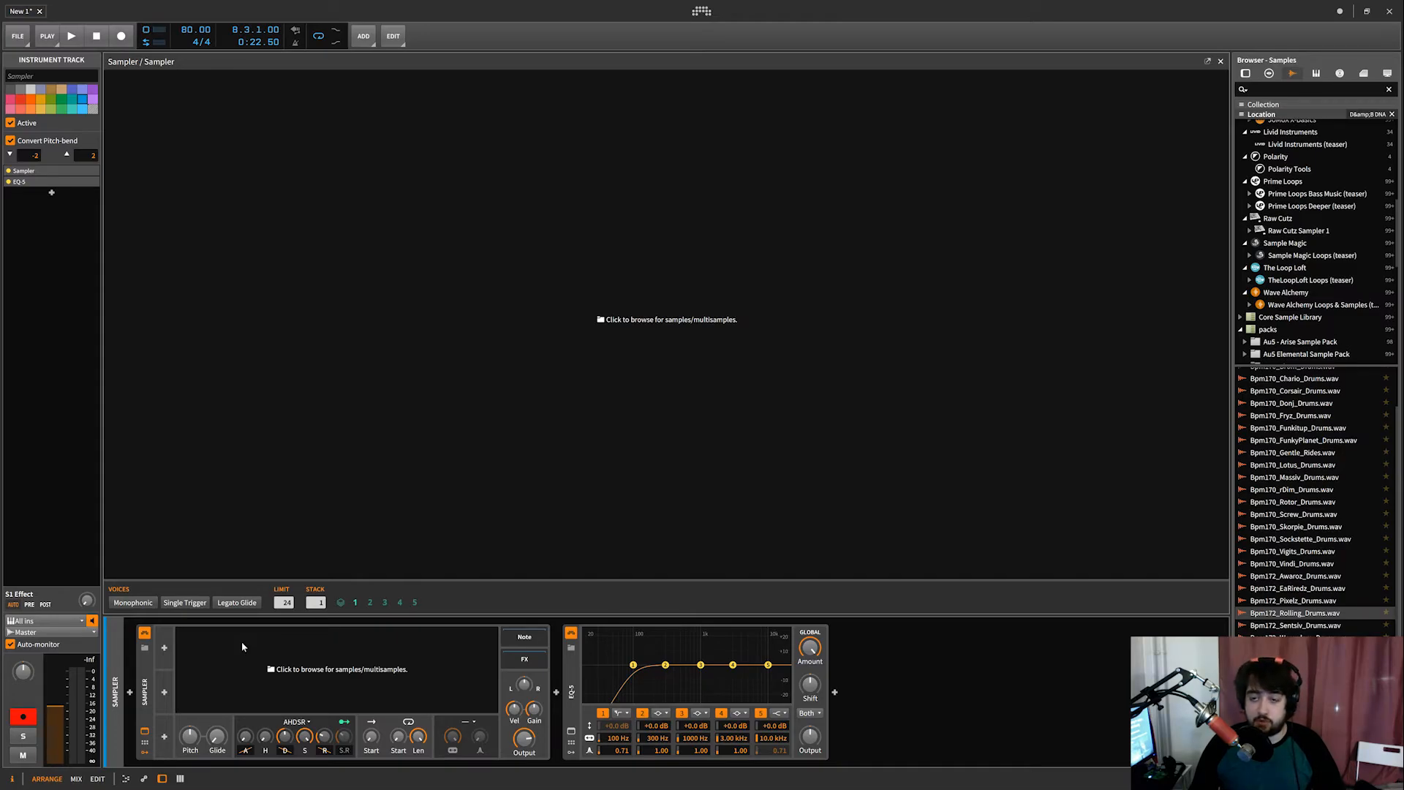
left_click(144, 734)
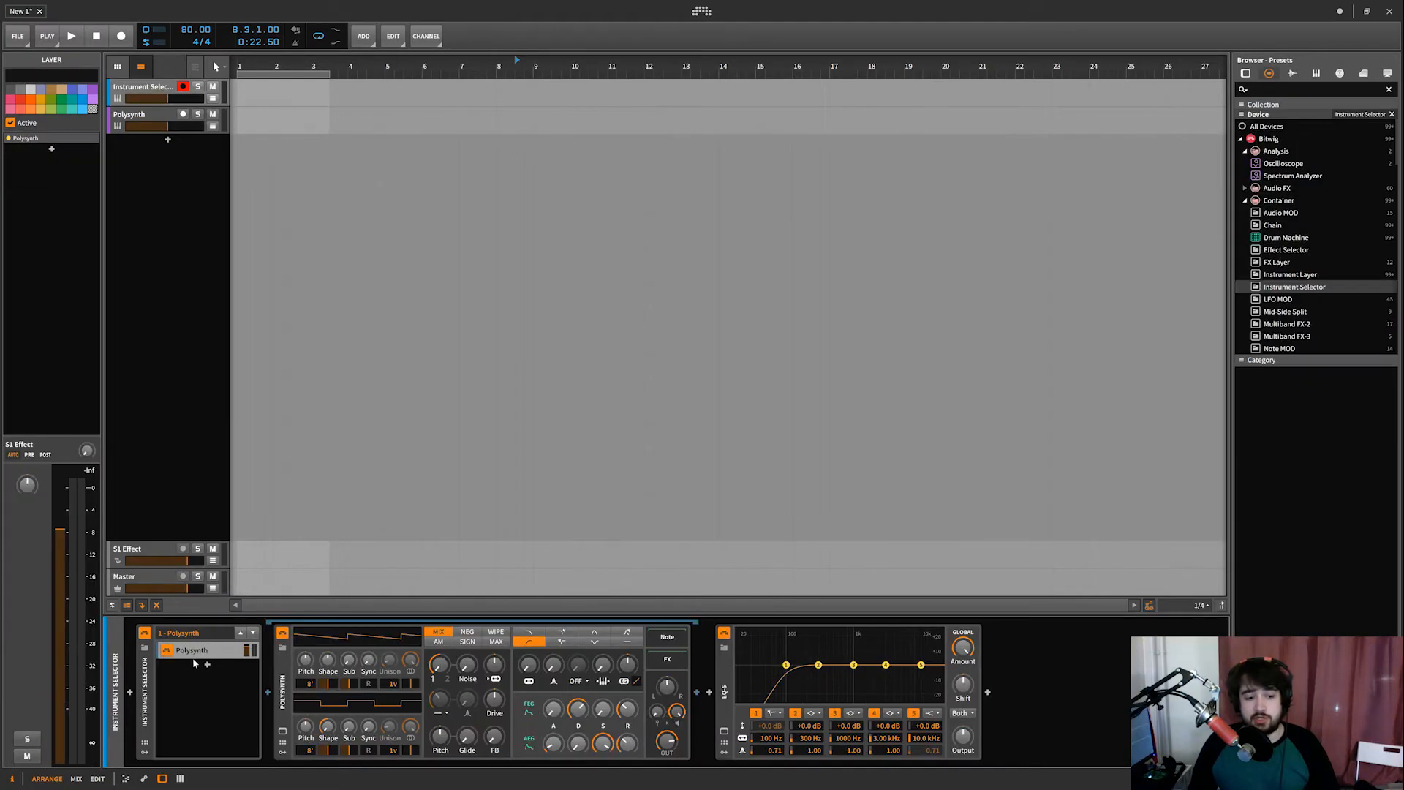
- Duplicate the Polysynth layer in the Instrument Selector to make three layers, and switch the active layer between them
left_click_drag(191, 655, 204, 716)
left_click(196, 685)
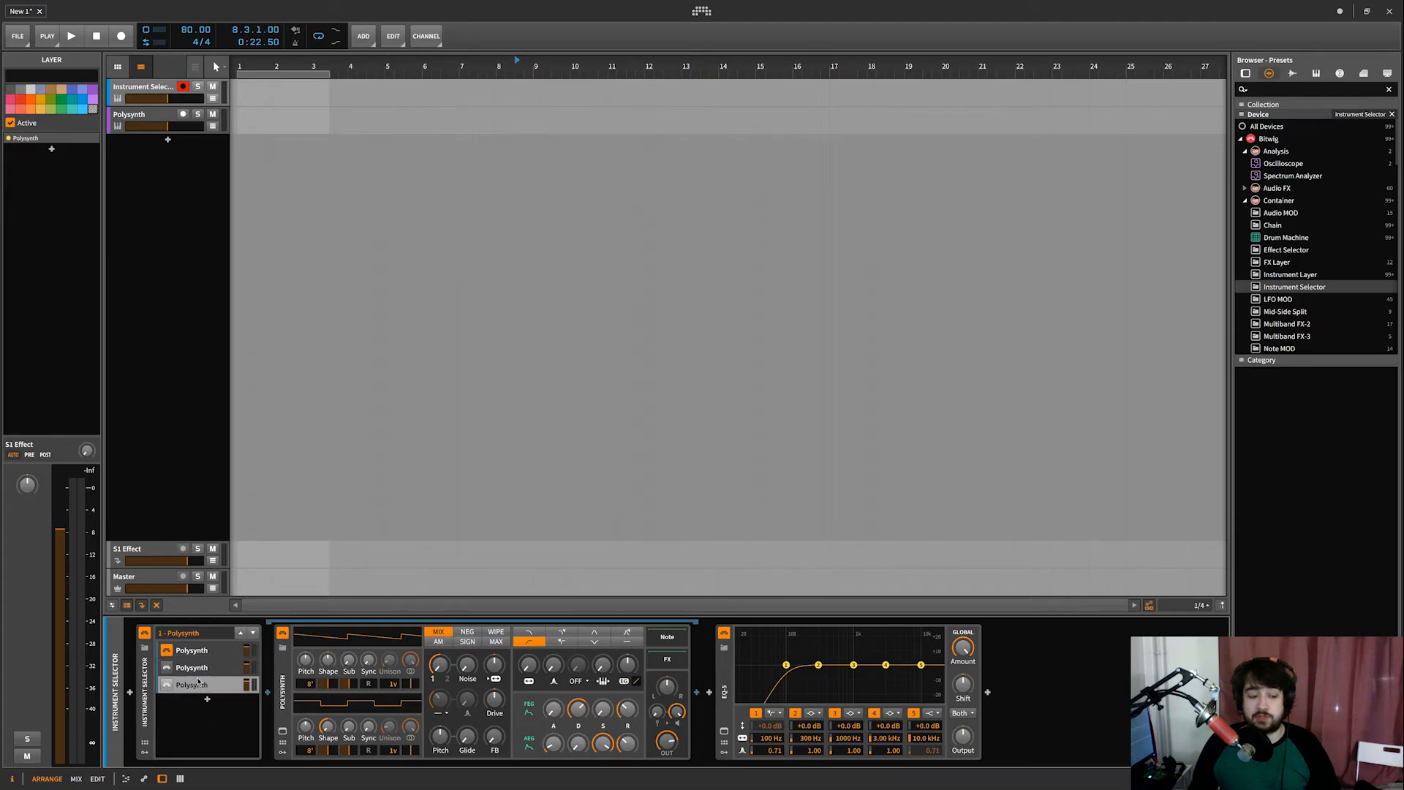
left_click(167, 666)
left_click(166, 650)
right_click(170, 652)
left_click(294, 627)
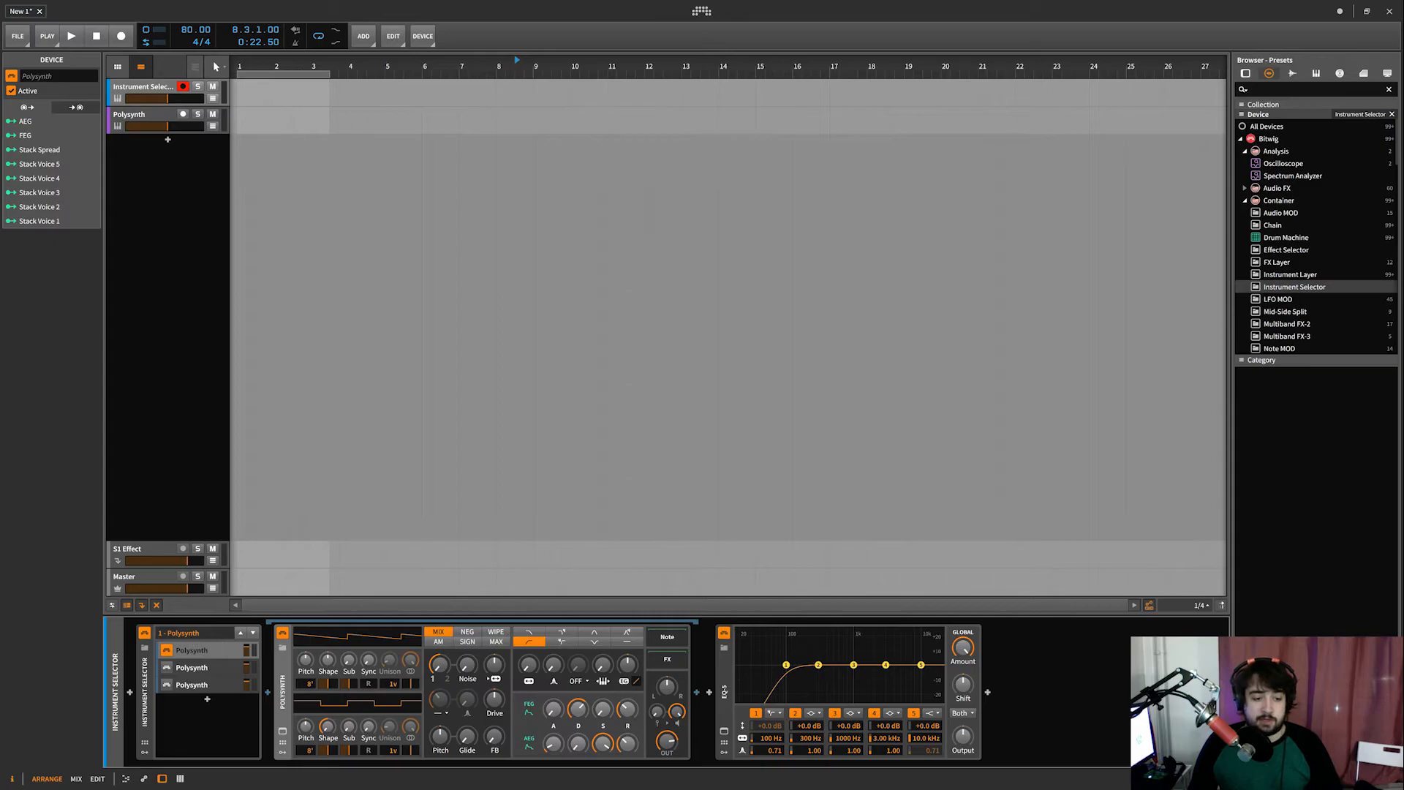
- Step through the Instrument Selector's chains, look at the chain selector's automation options, and reactivate the first Polysynth layer
left_click(241, 633)
left_click(241, 633)
right_click(213, 632)
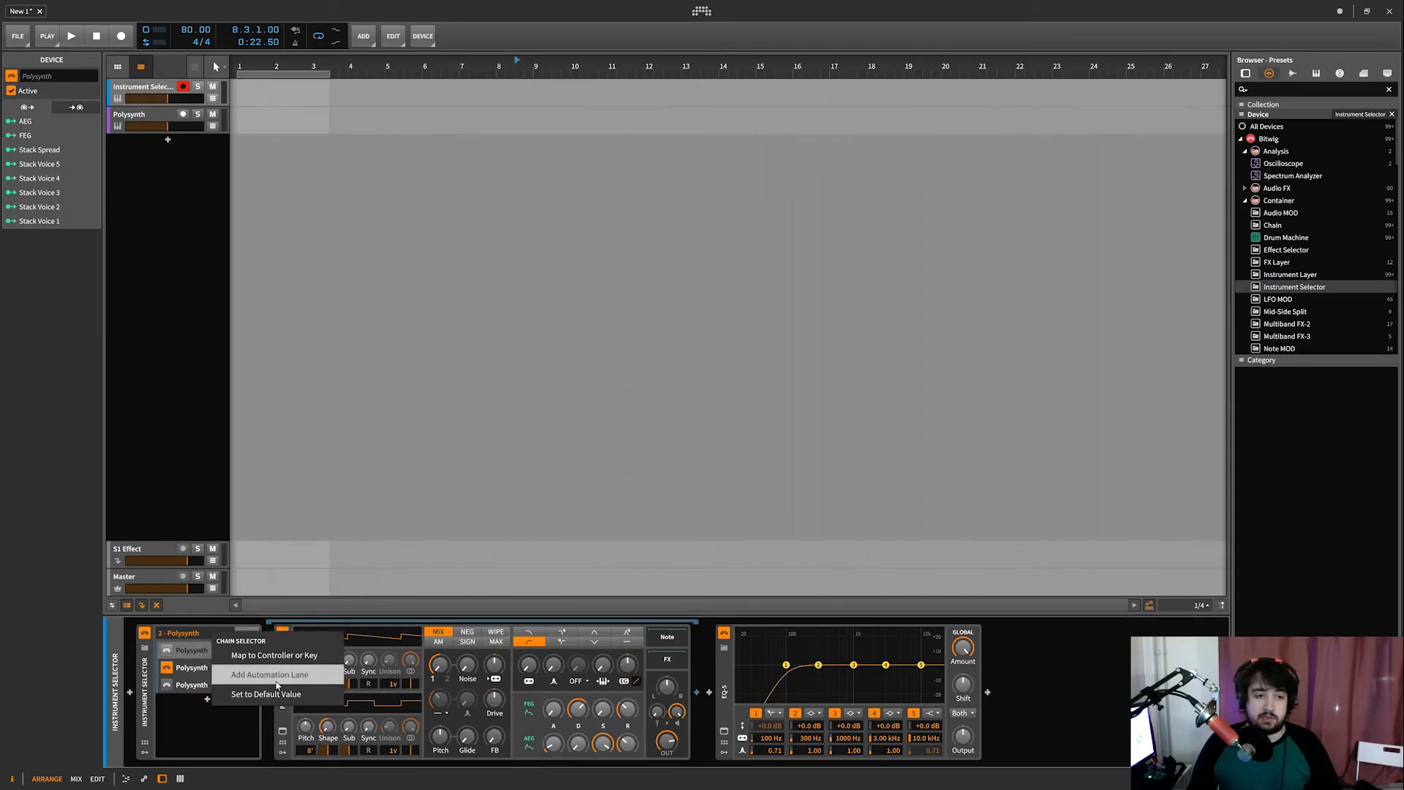
left_click(289, 674)
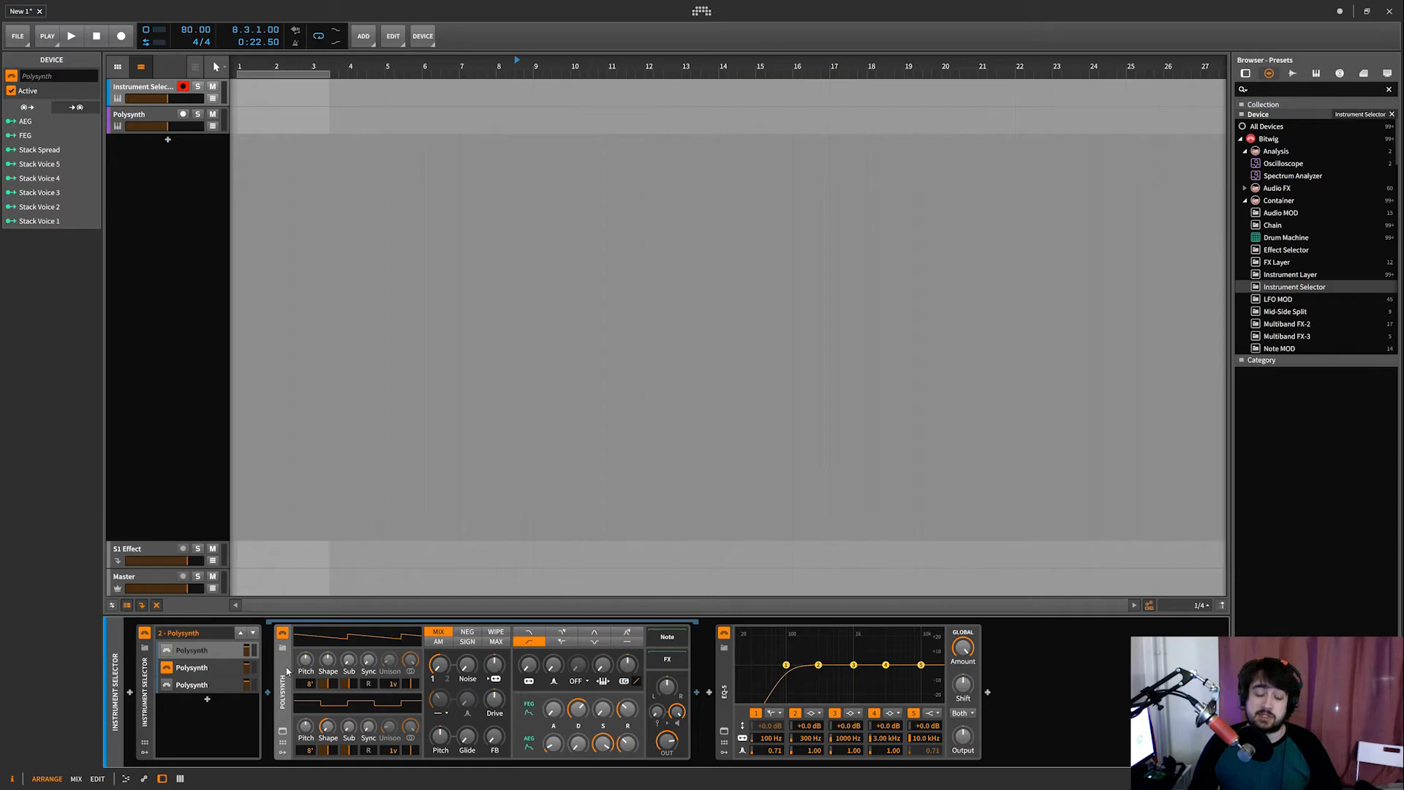
left_click(166, 650)
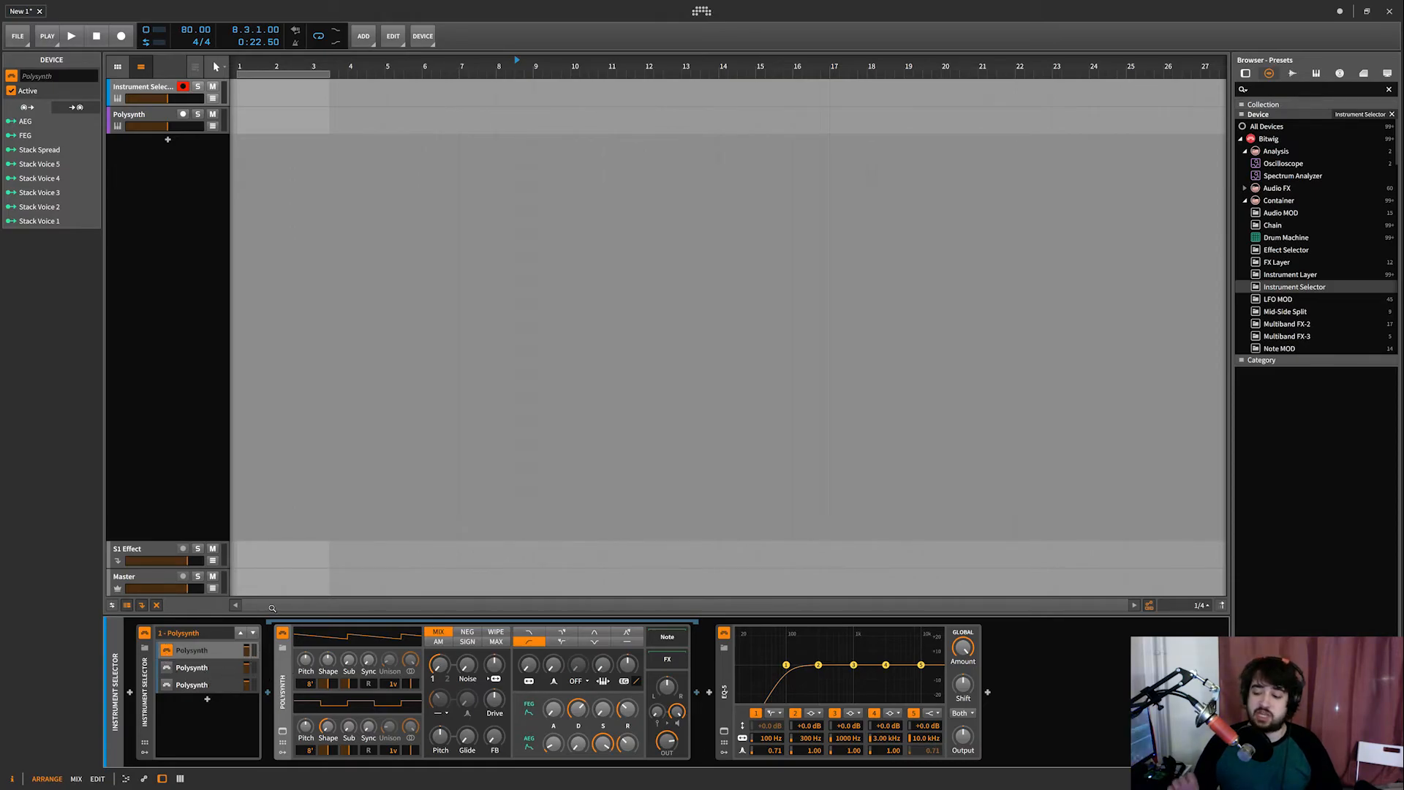
left_click(671, 639)
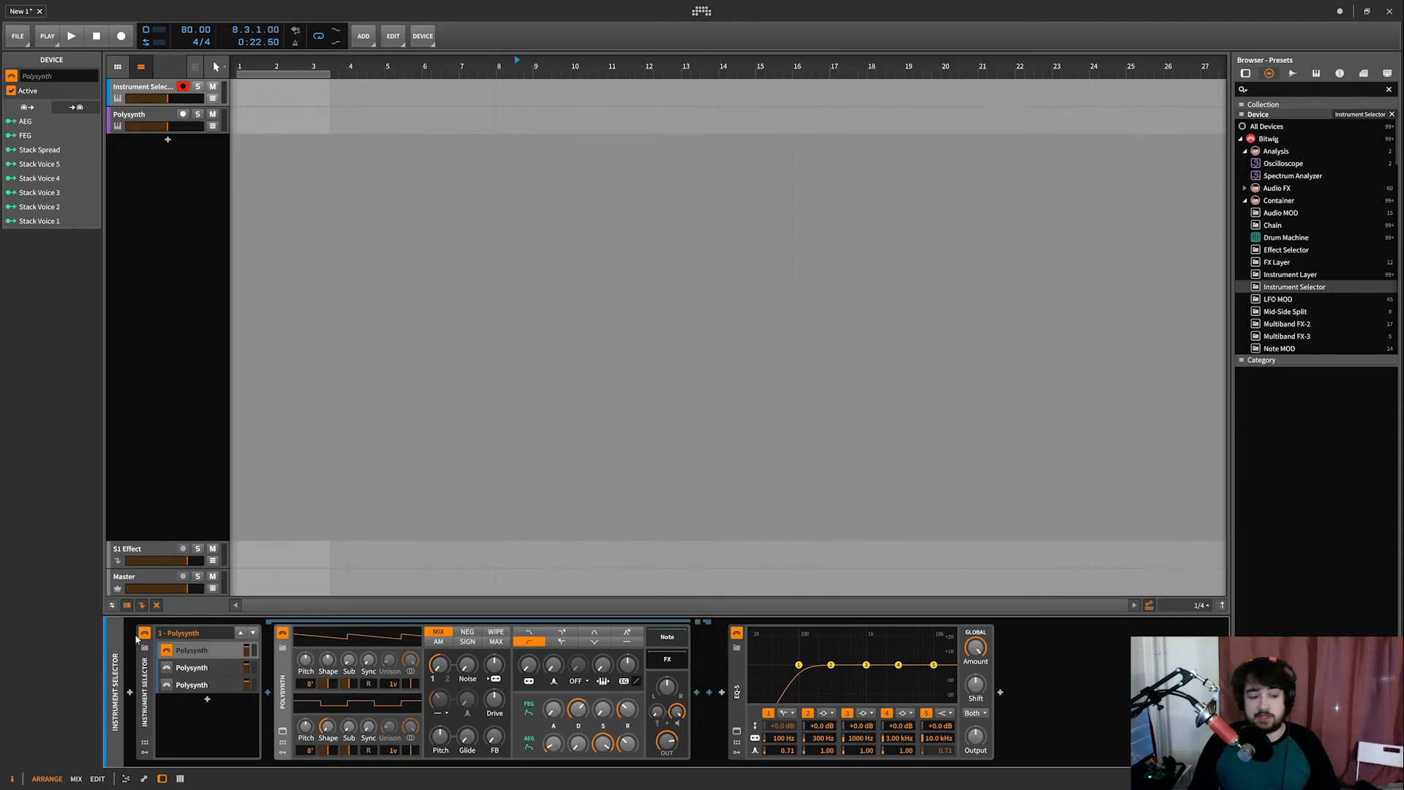
- Delete the Instrument Selector and the EQ-5 from the first track
left_click(146, 679)
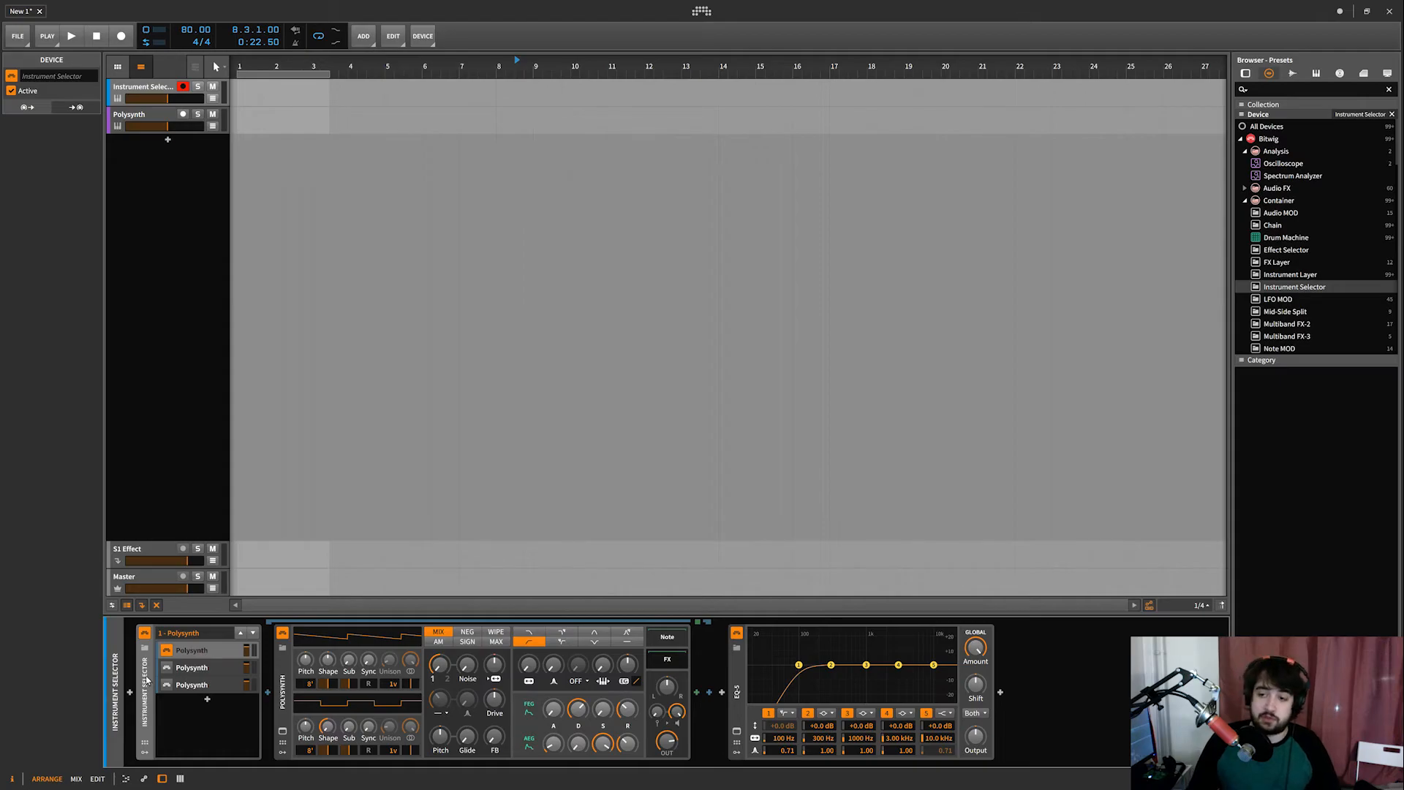
key("Delete")
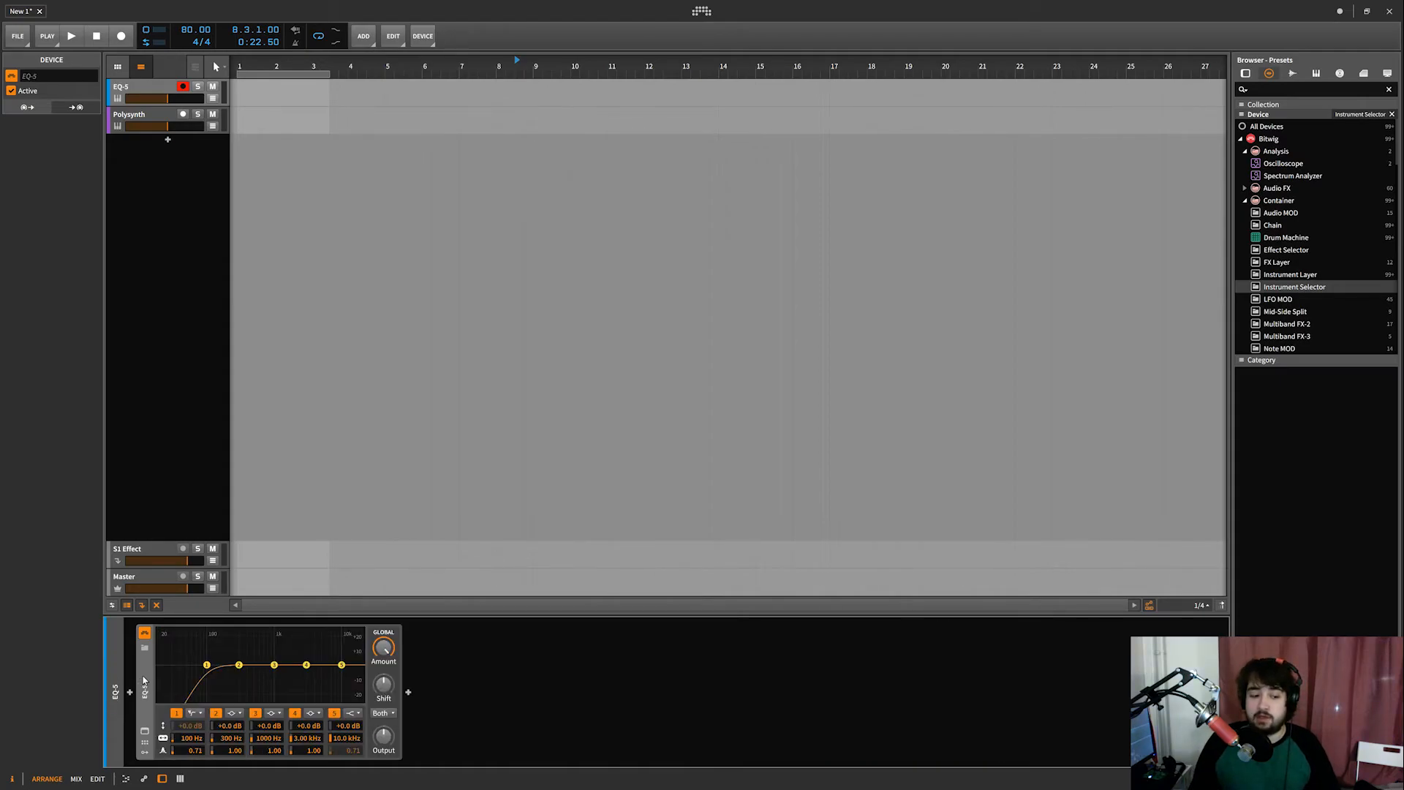
key("Delete")
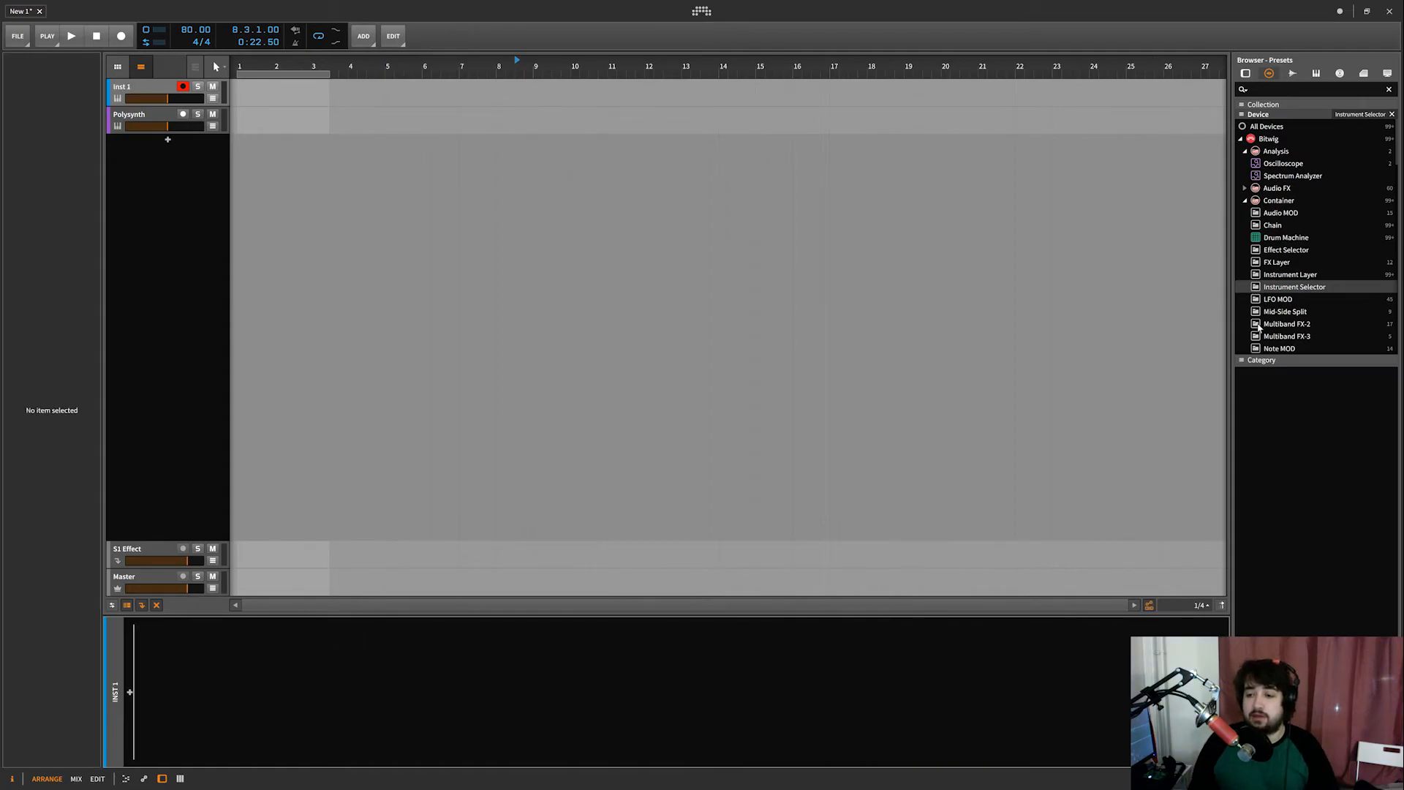
- Add a Compressor, Peak Limiter, Gate, EQ-2 and Resonator Bank to the first track and expand the Resonator Bank's view
scroll(1294, 293, "down", 3)
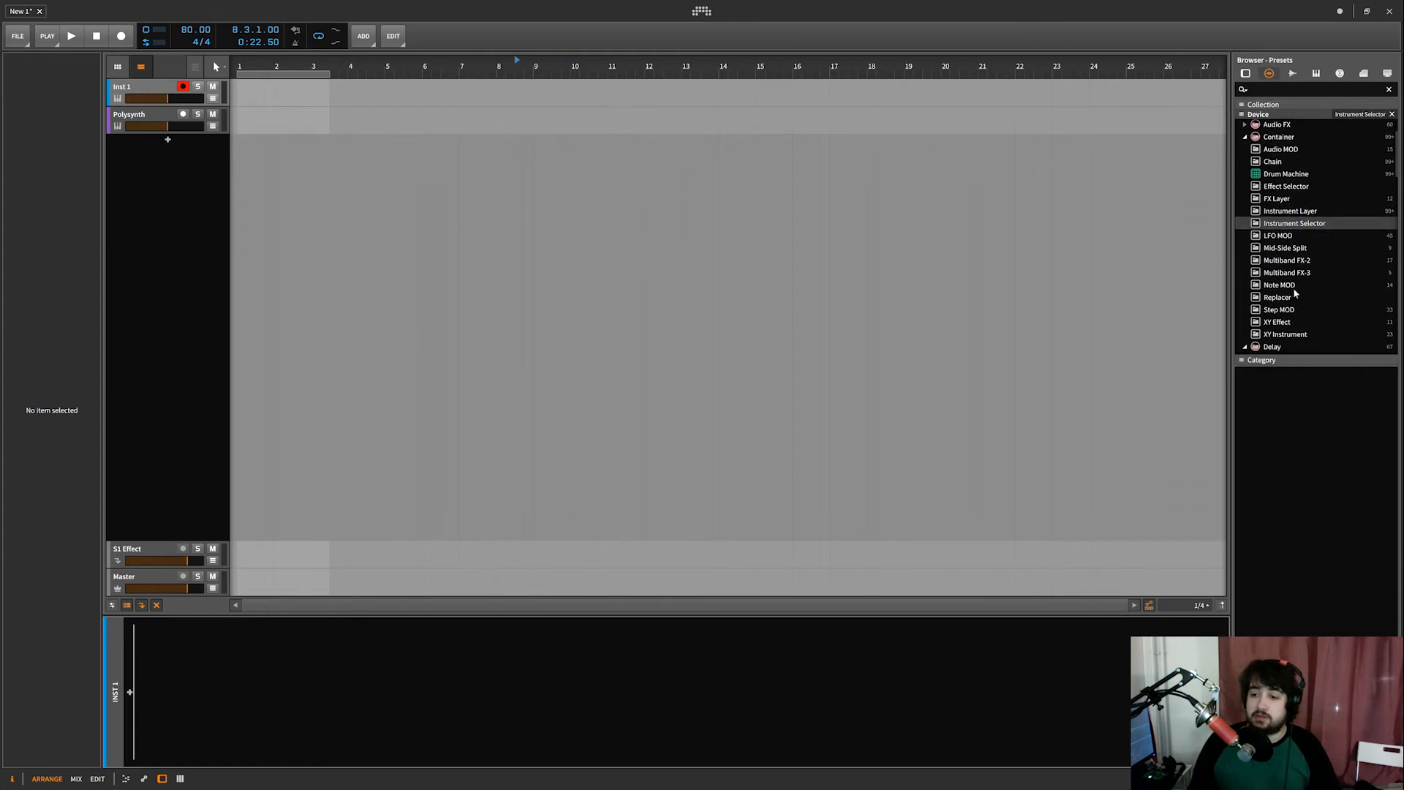
left_click(1300, 294)
scroll(1300, 294, "down", 9)
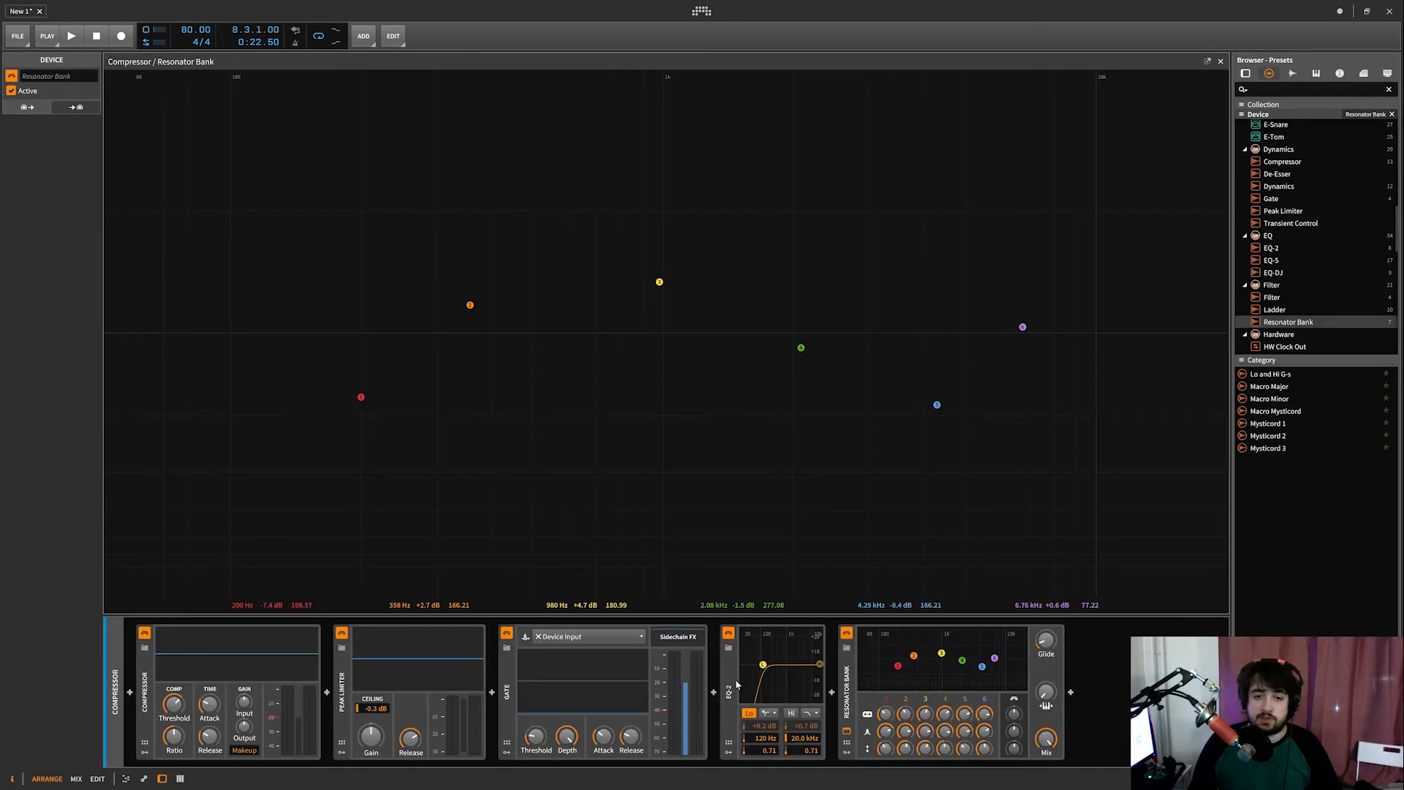
- Start playback and move the Resonator Bank's first band in the expanded view and in the compact device display
left_click_drag(361, 398, 388, 415)
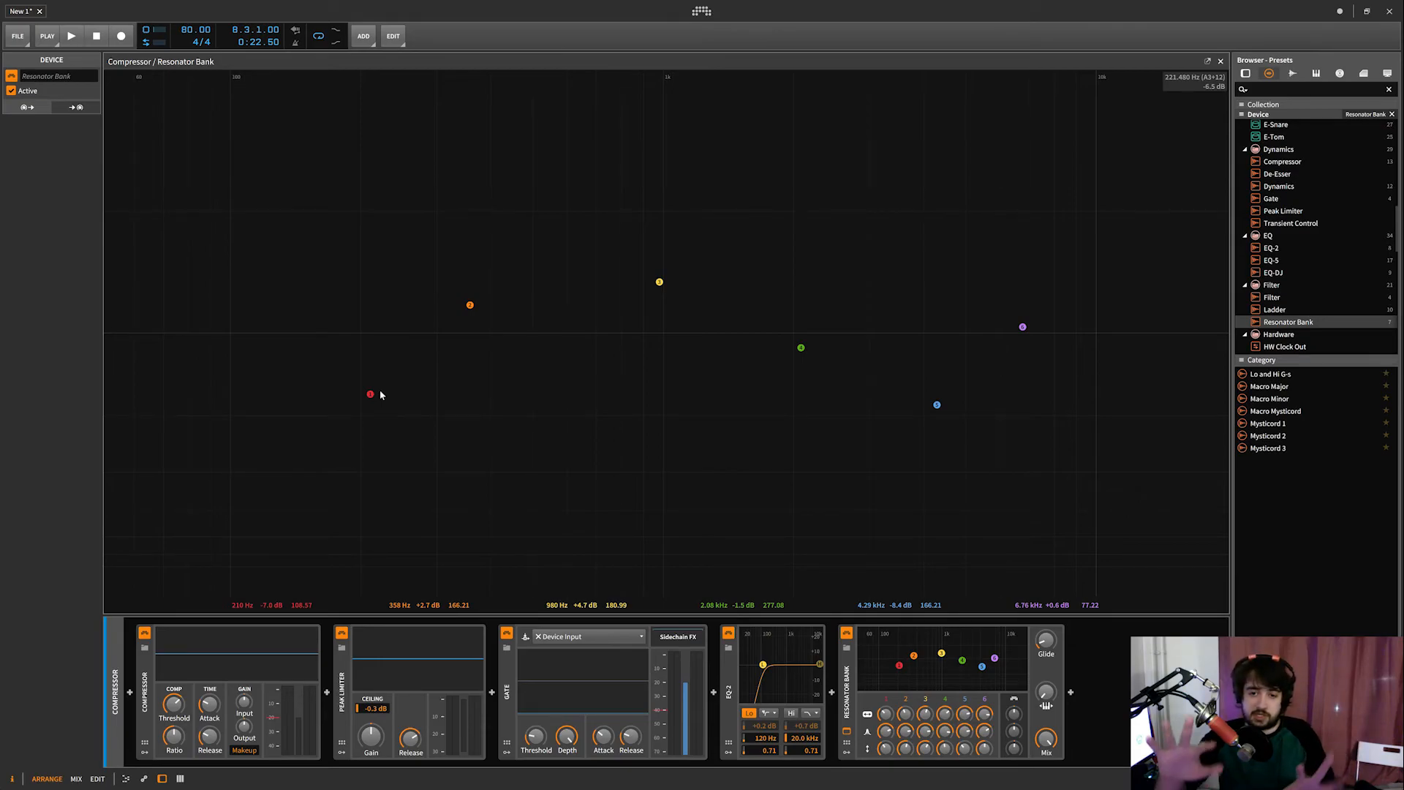
key("space")
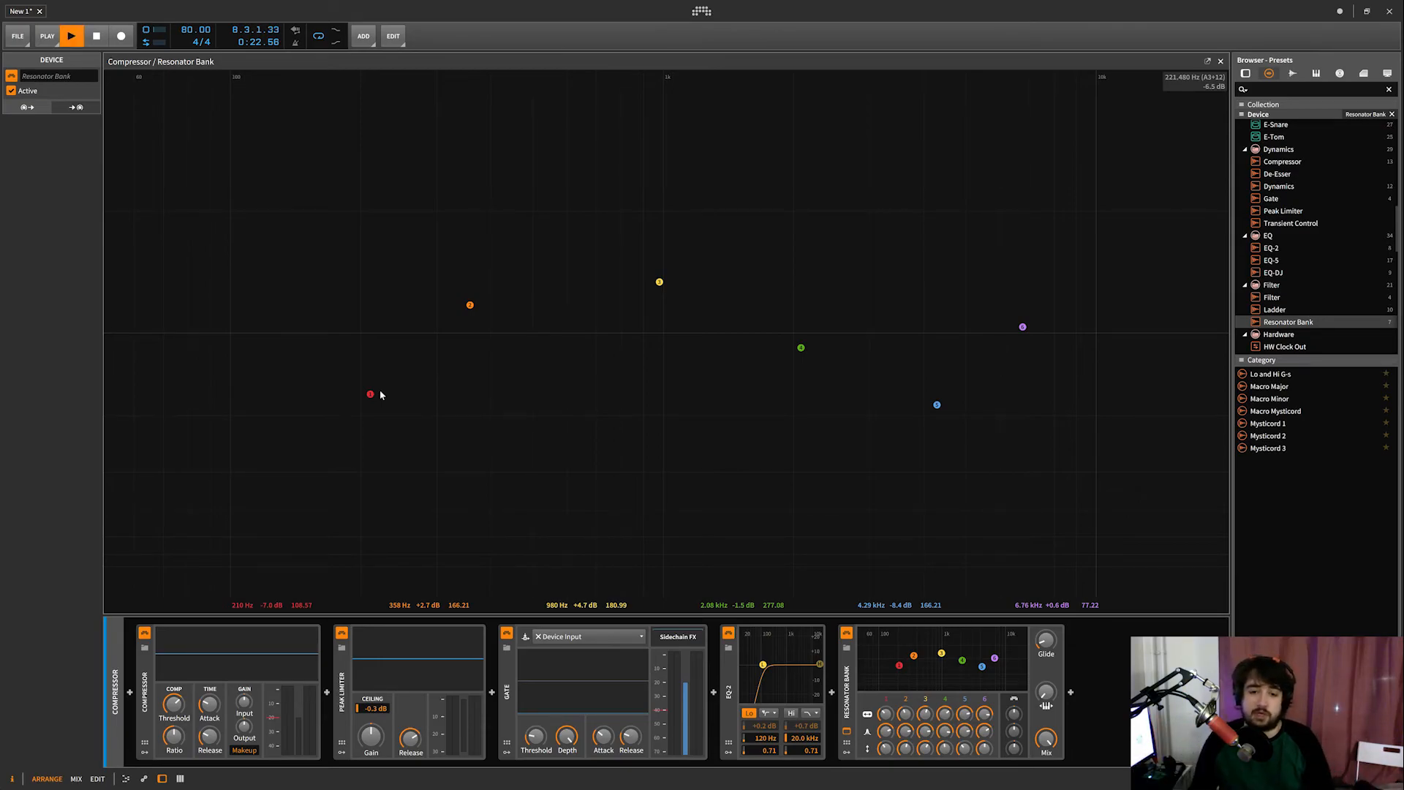
left_click_drag(370, 394, 356, 386)
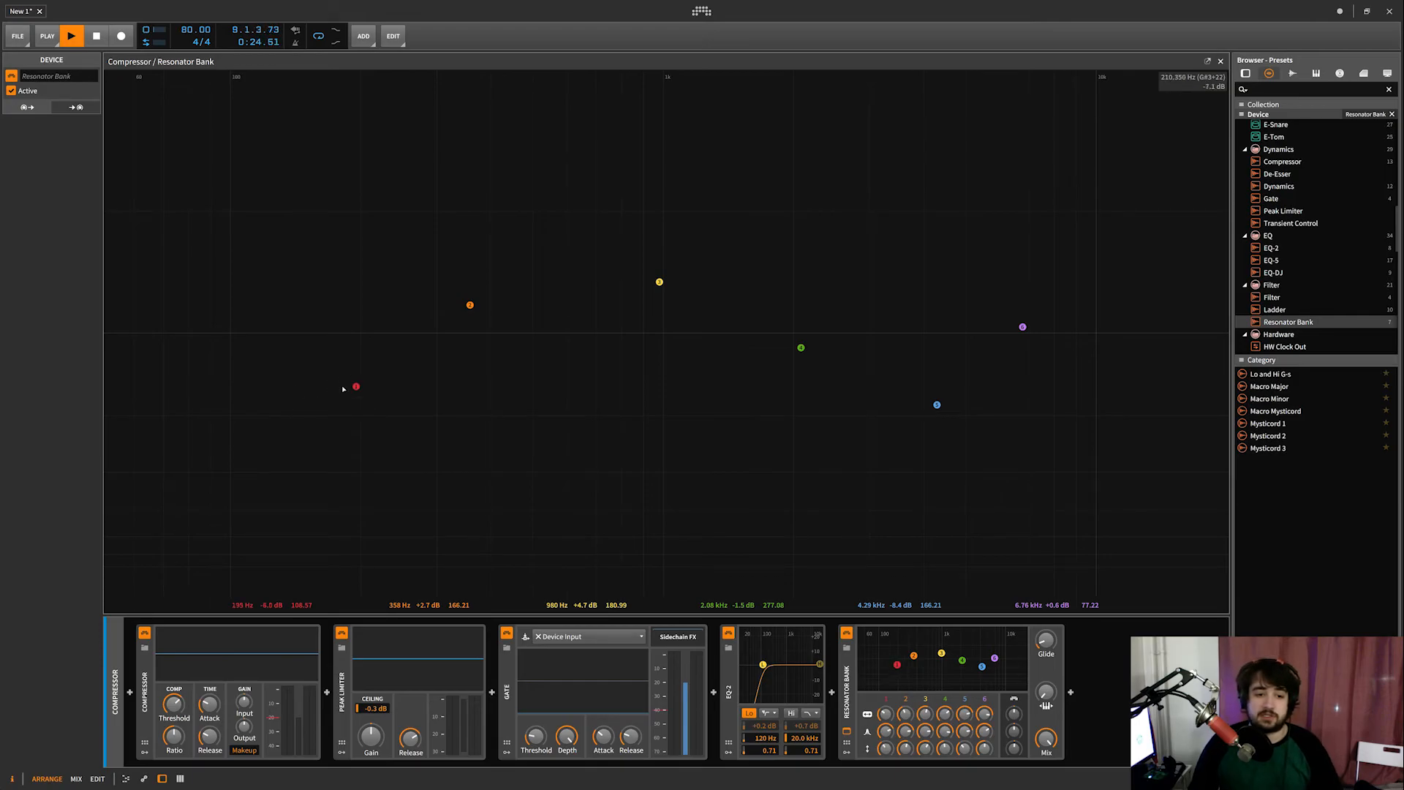
left_click(1221, 60)
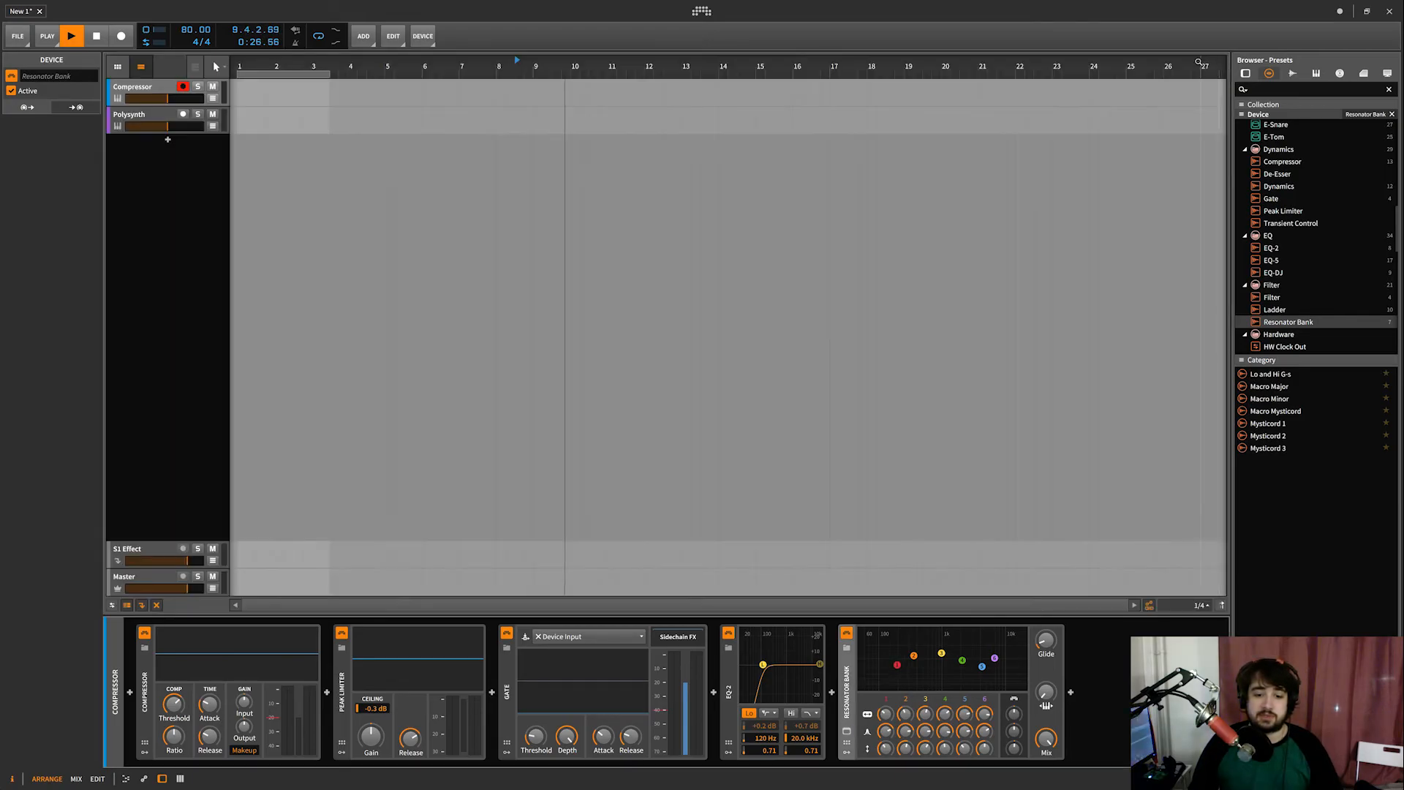
left_click_drag(896, 665, 880, 677)
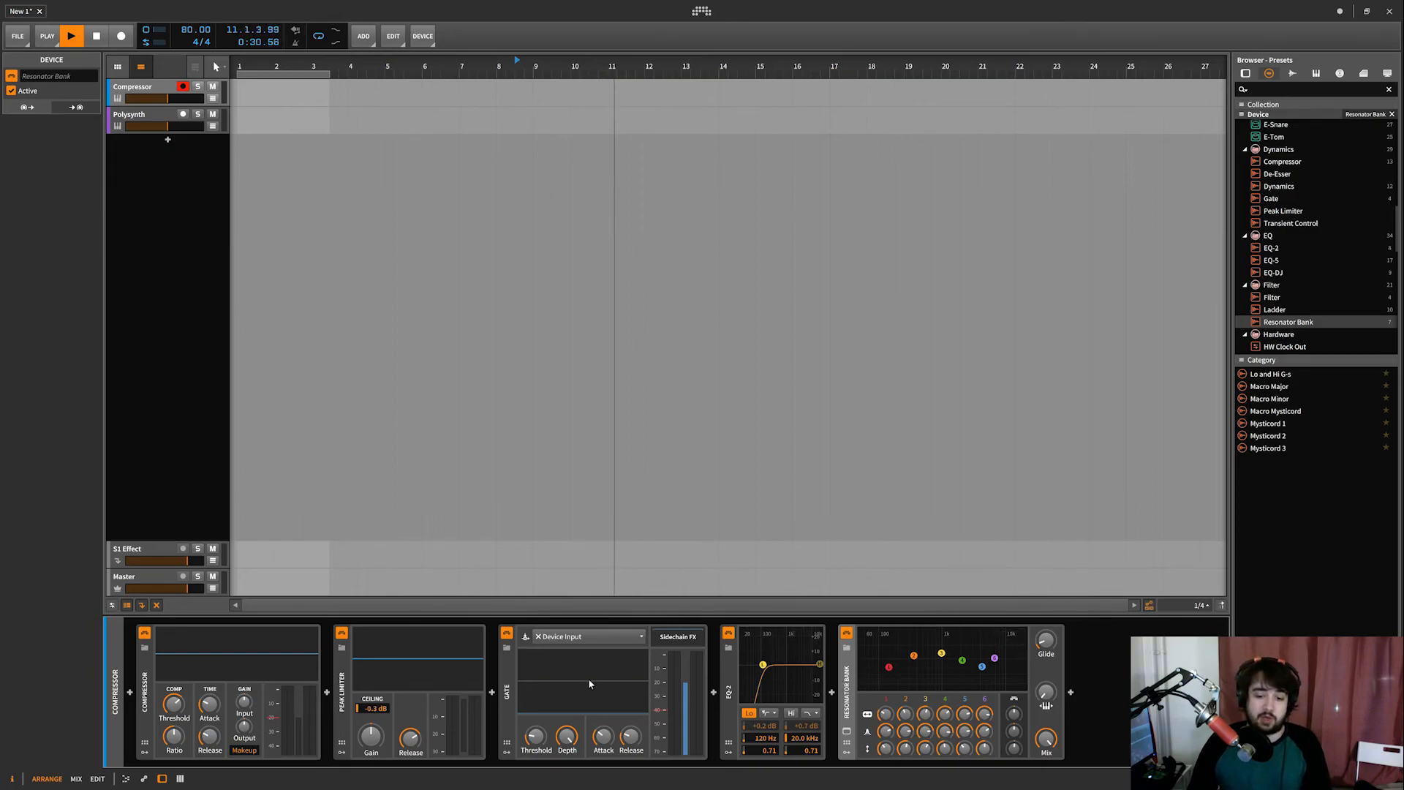
- Undo the Resonator Bank edits and all effect devices added to the first track, and stop playback
key("ctrl+z")
key("ctrl+z")
key("ctrl+z")
key("ctrl+z")
key("ctrl+z")
key("ctrl+z")
key("space")
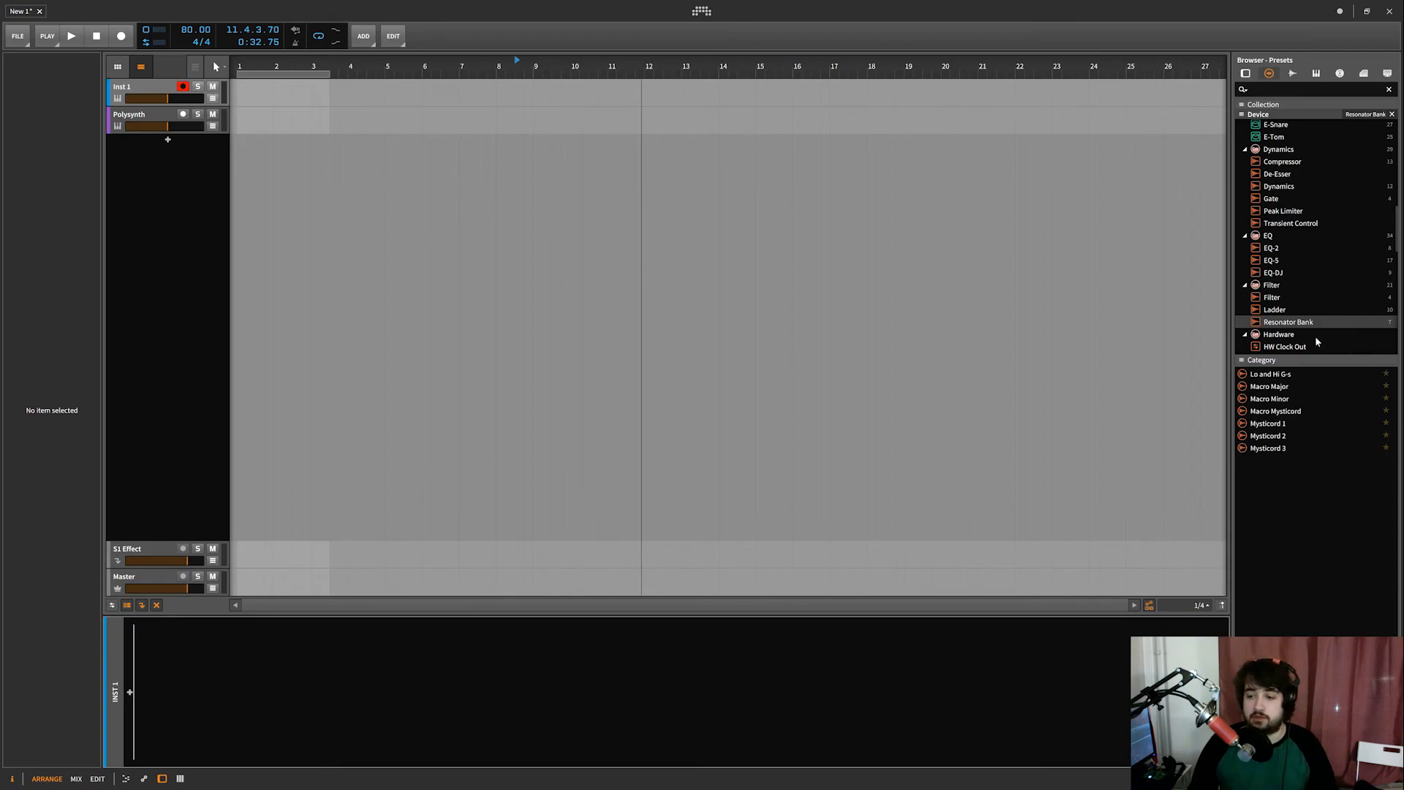
- Load a Sampler from the device browser onto the first track, and open and close its expanded view
scroll(1317, 341, "up", 2)
scroll(1317, 342, "up", 8)
scroll(1317, 341, "up", 12)
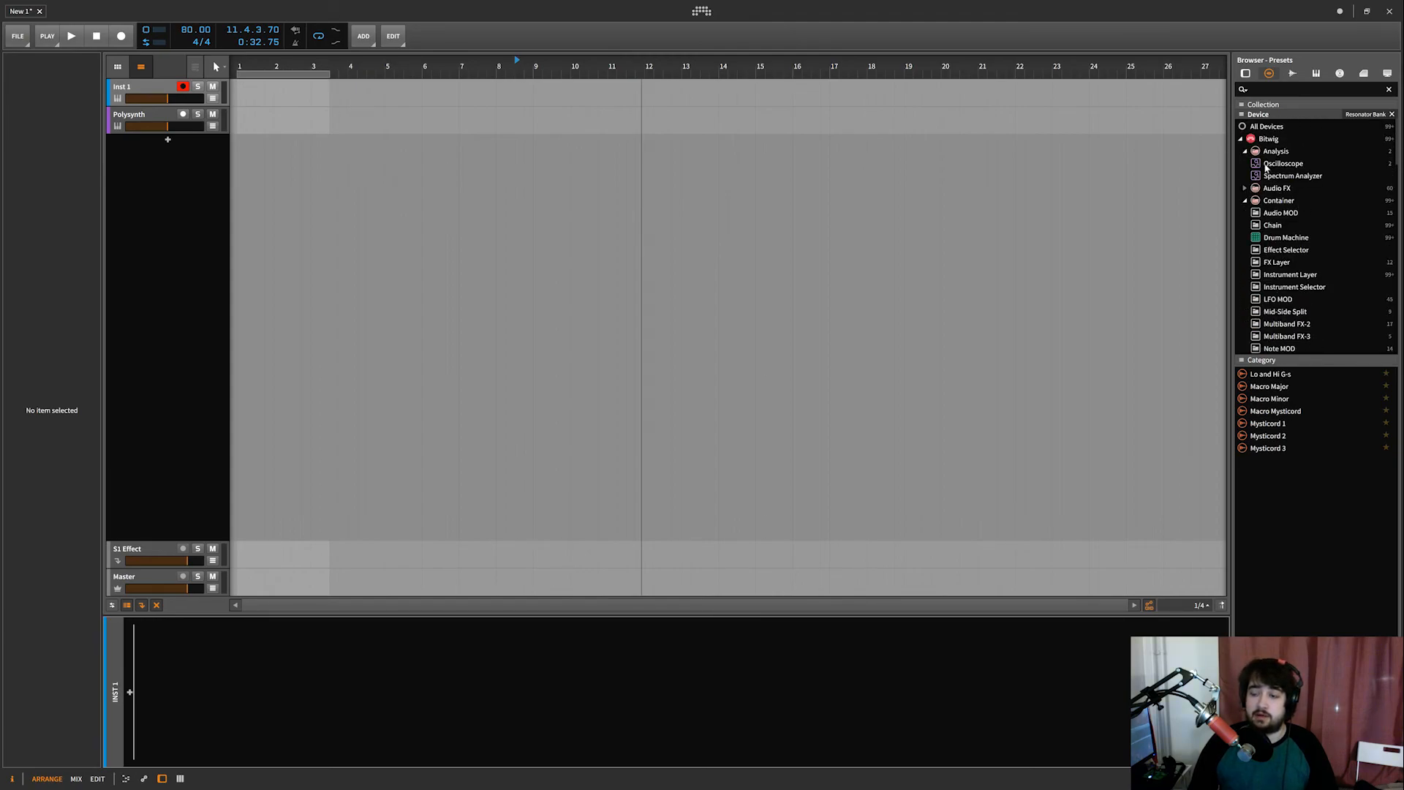
scroll(1302, 205, "down", 10)
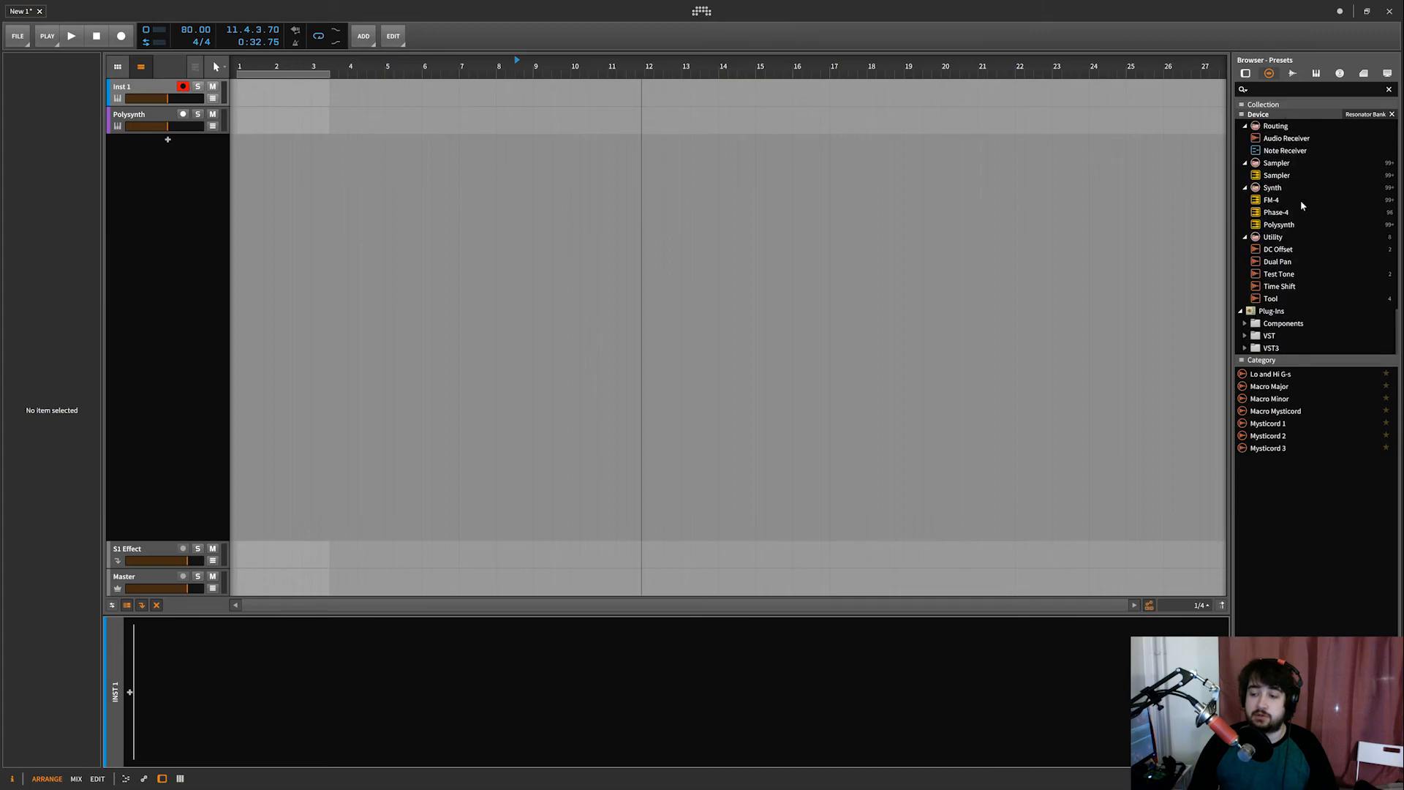
double_click(1277, 174)
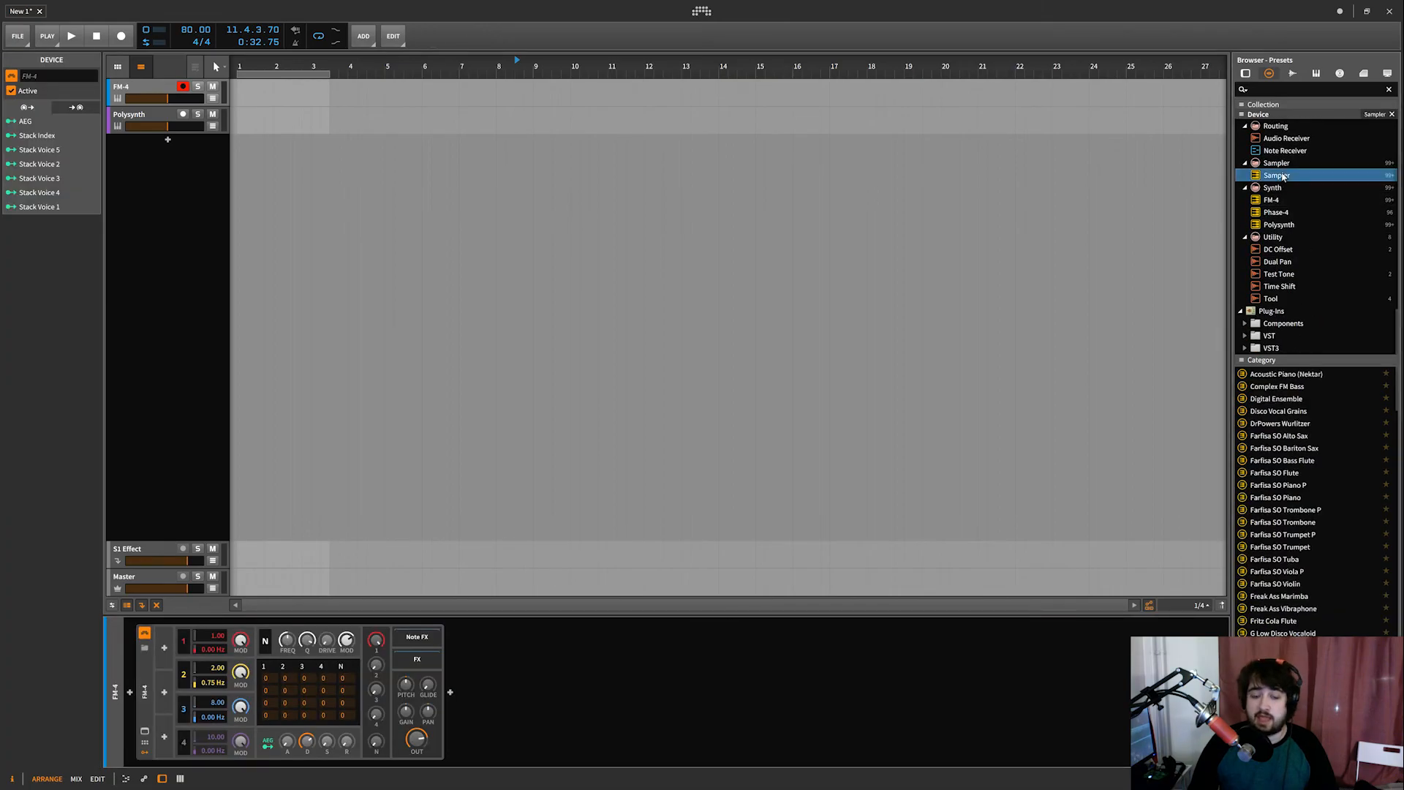
left_click(144, 731)
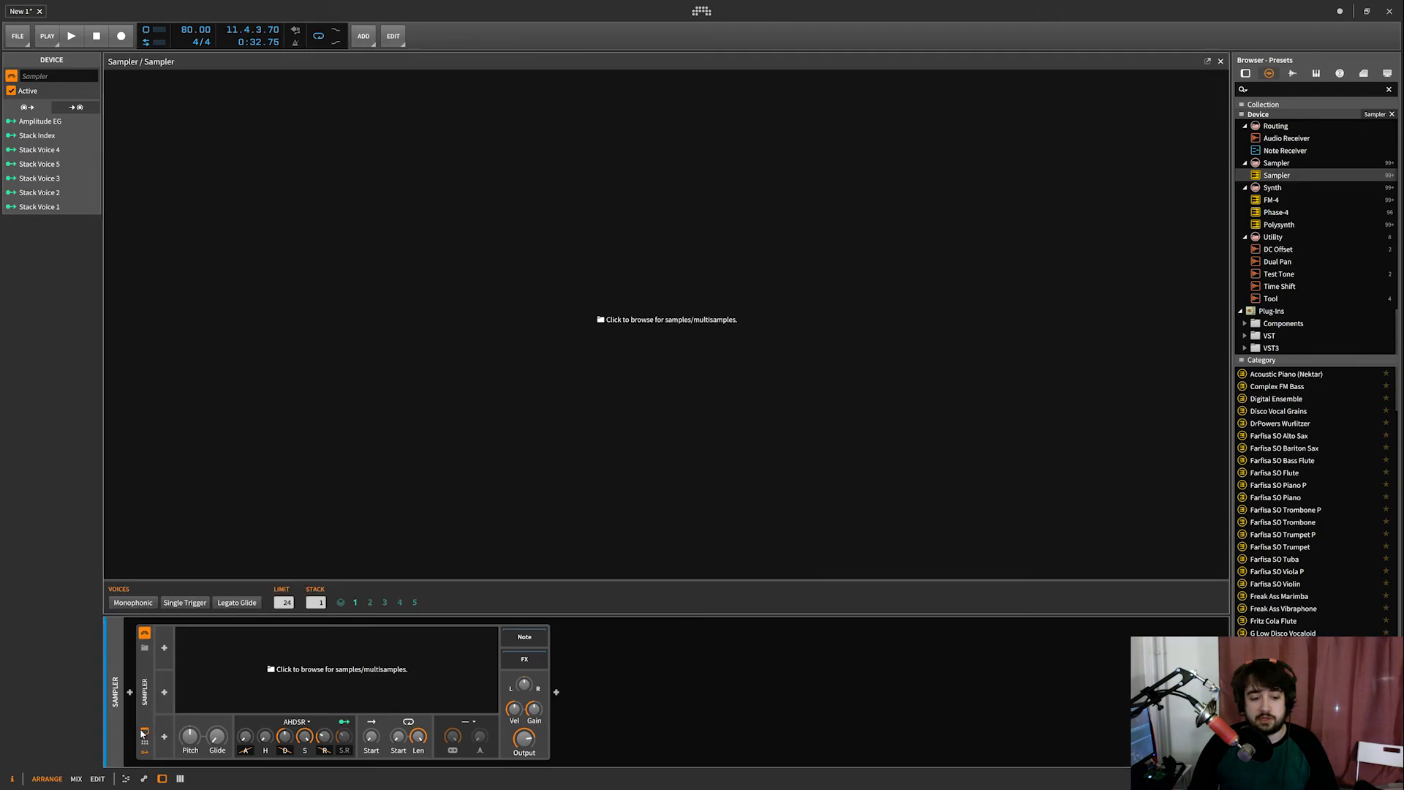
left_click(144, 731)
- Replace the Sampler with FM-4, open its expanded view, and set operator 2 to ratio 4.60 with a 3.23 Hz offset
double_click(1271, 200)
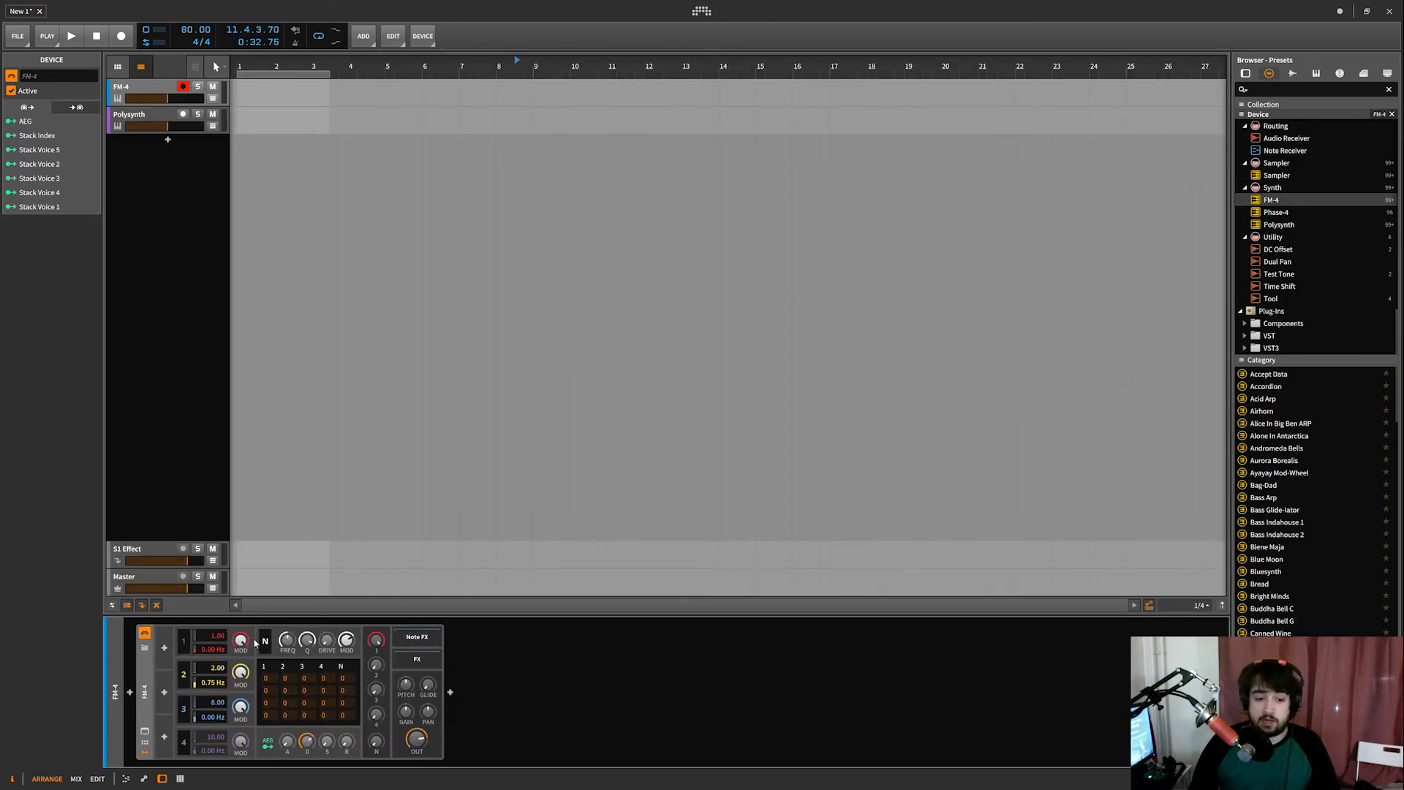
left_click(144, 731)
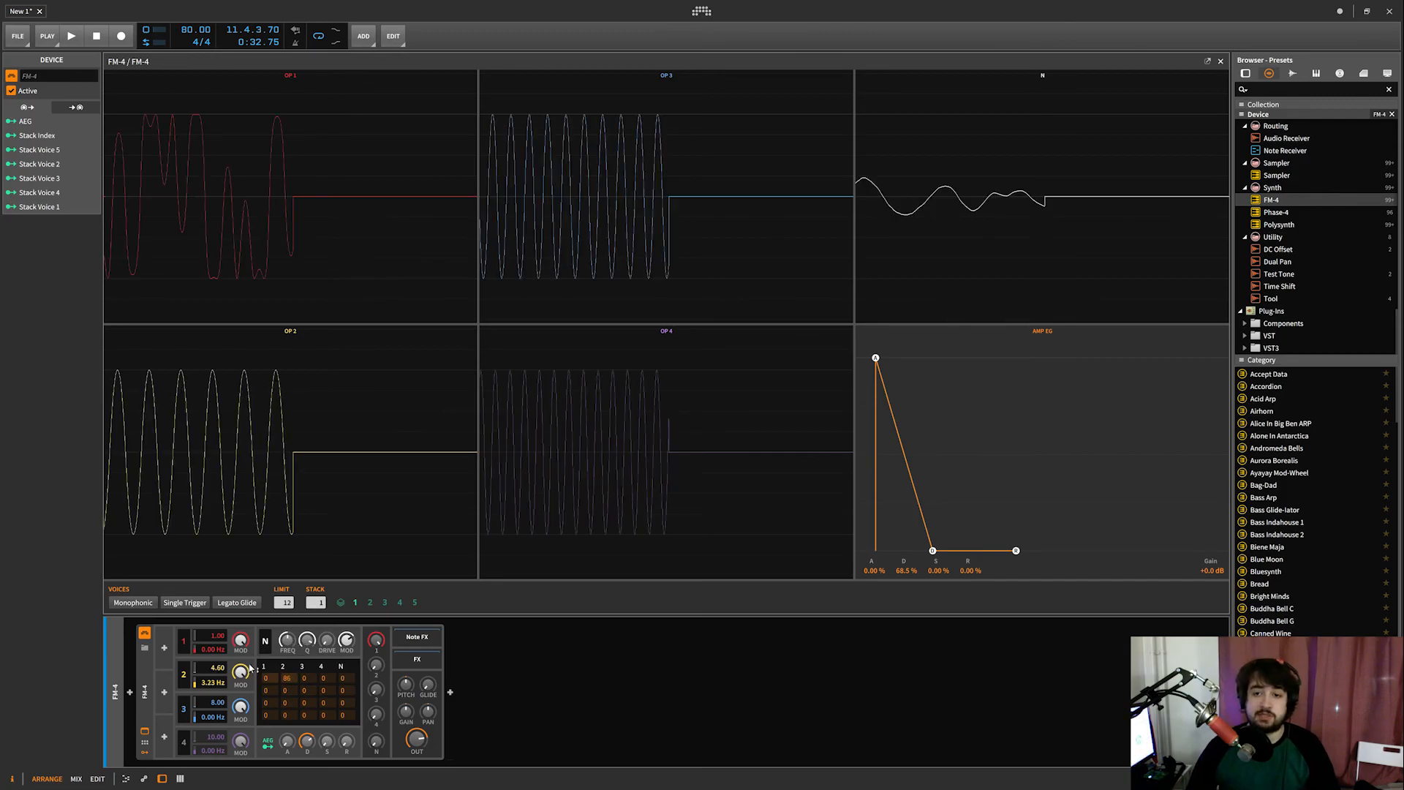
mouse_move(250, 667)
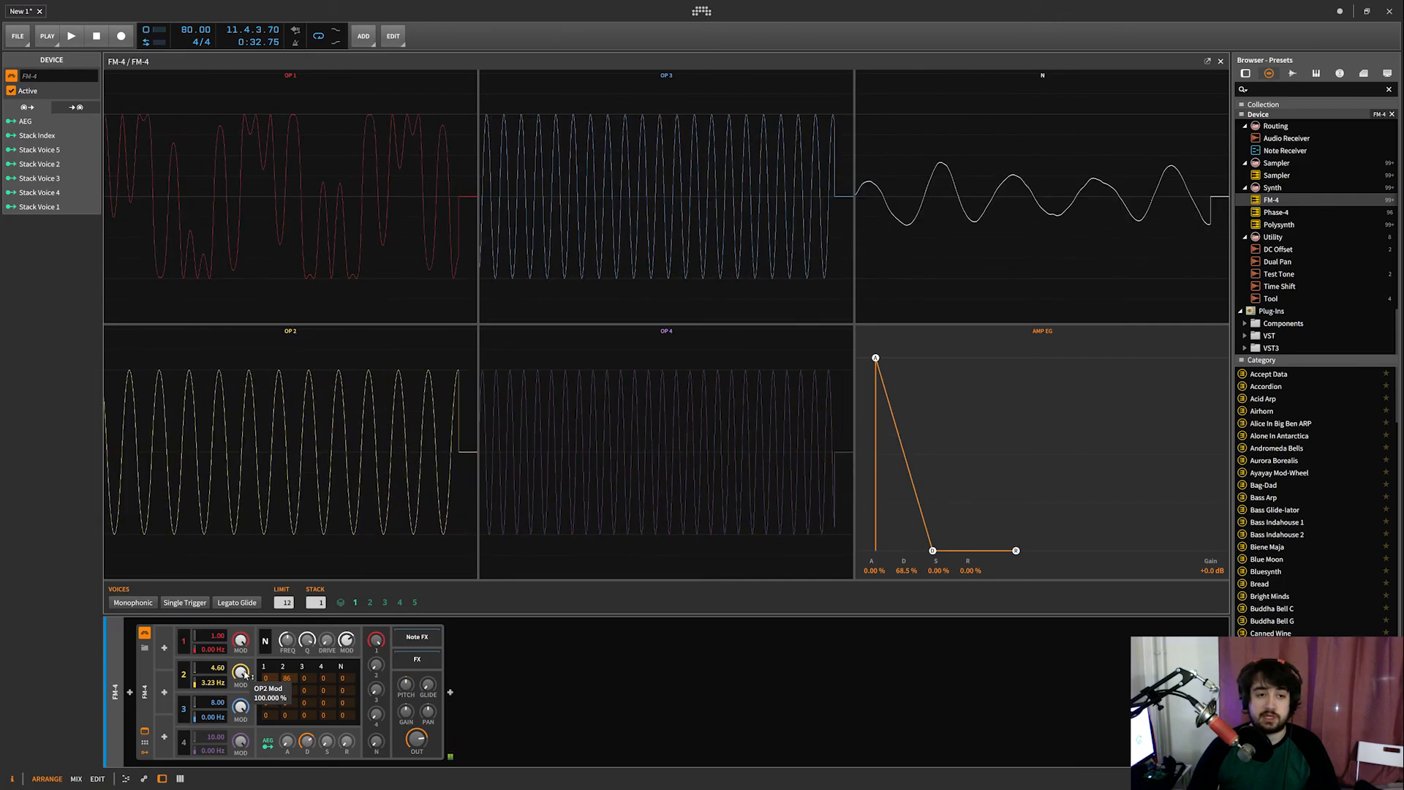
- Replace the FM-4 with Phase-4, keeping the expanded device view open
key("Down")
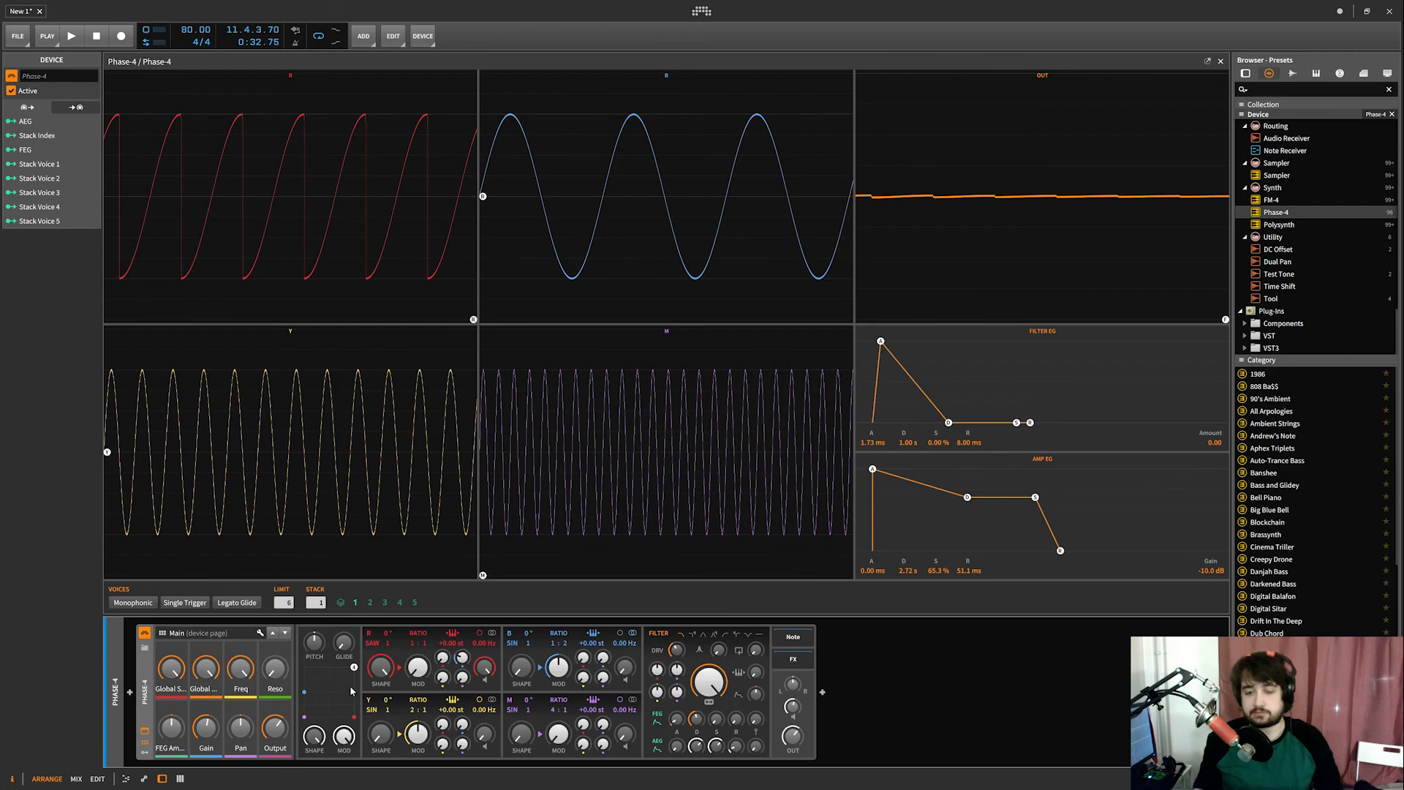